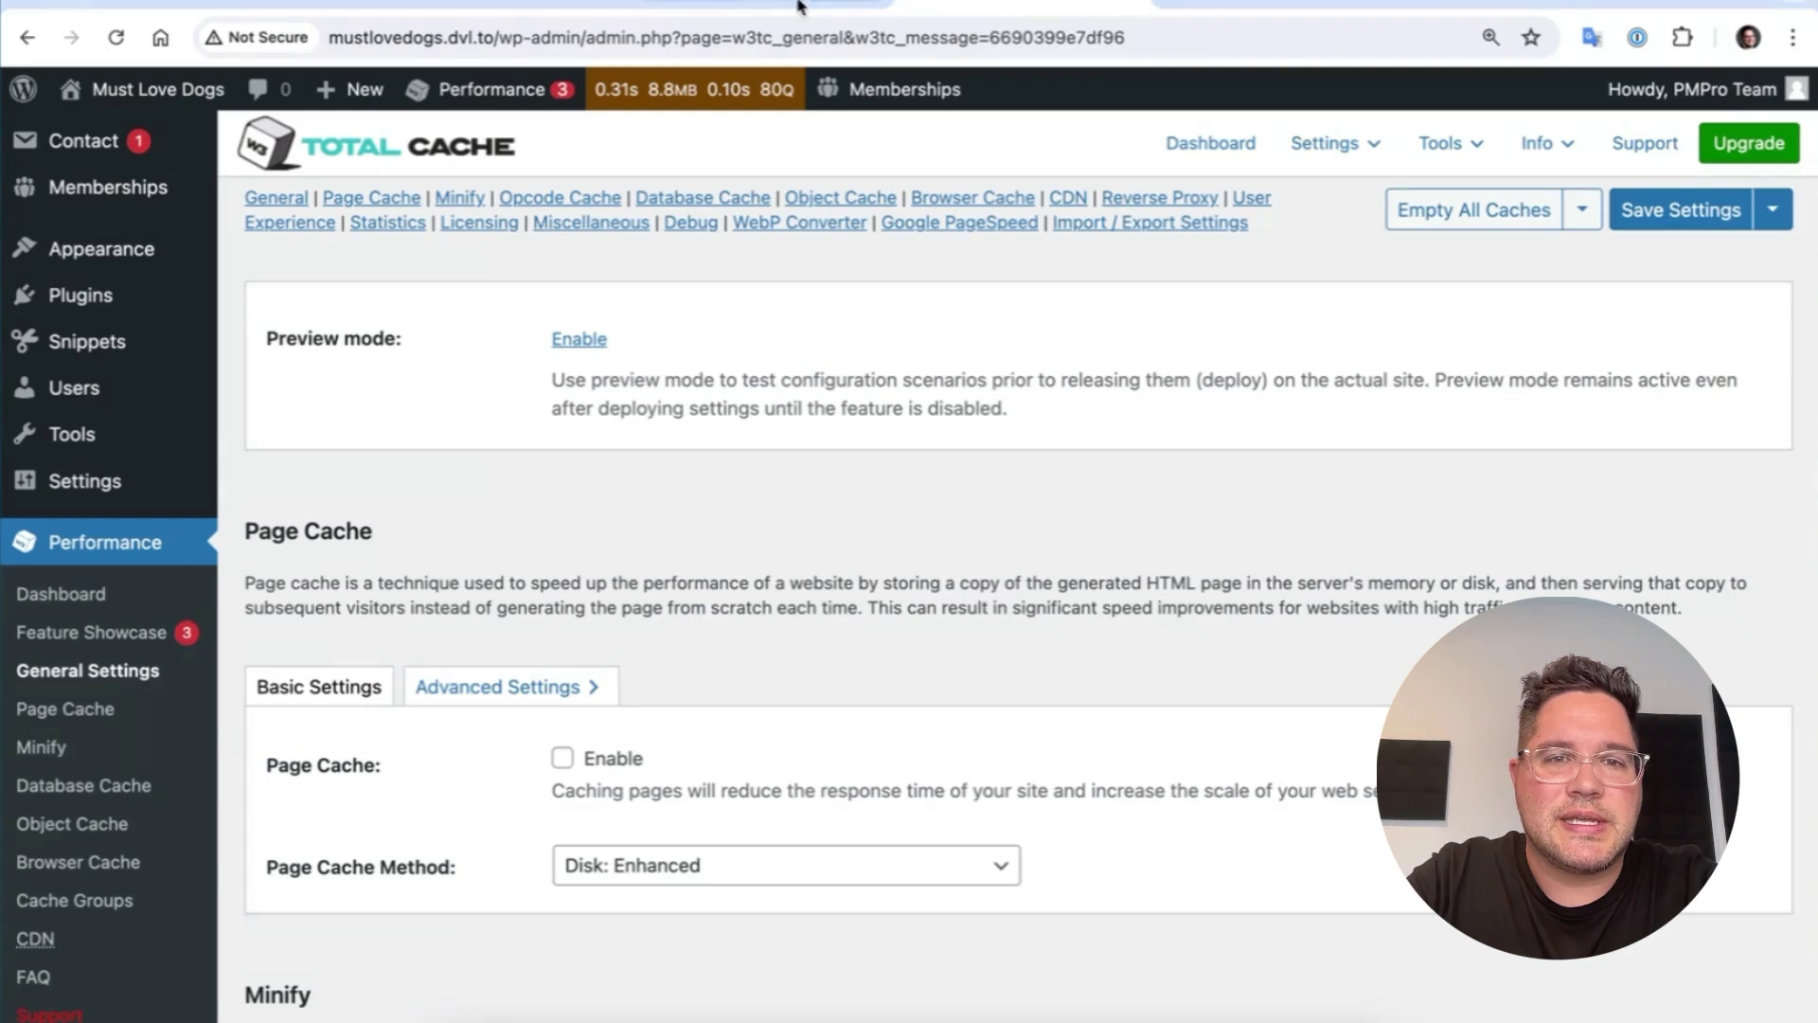
Check the Must Love Dogs blog's 2.48s Query Monitor load time, then bring up Siege Home.
left_click(767, 9)
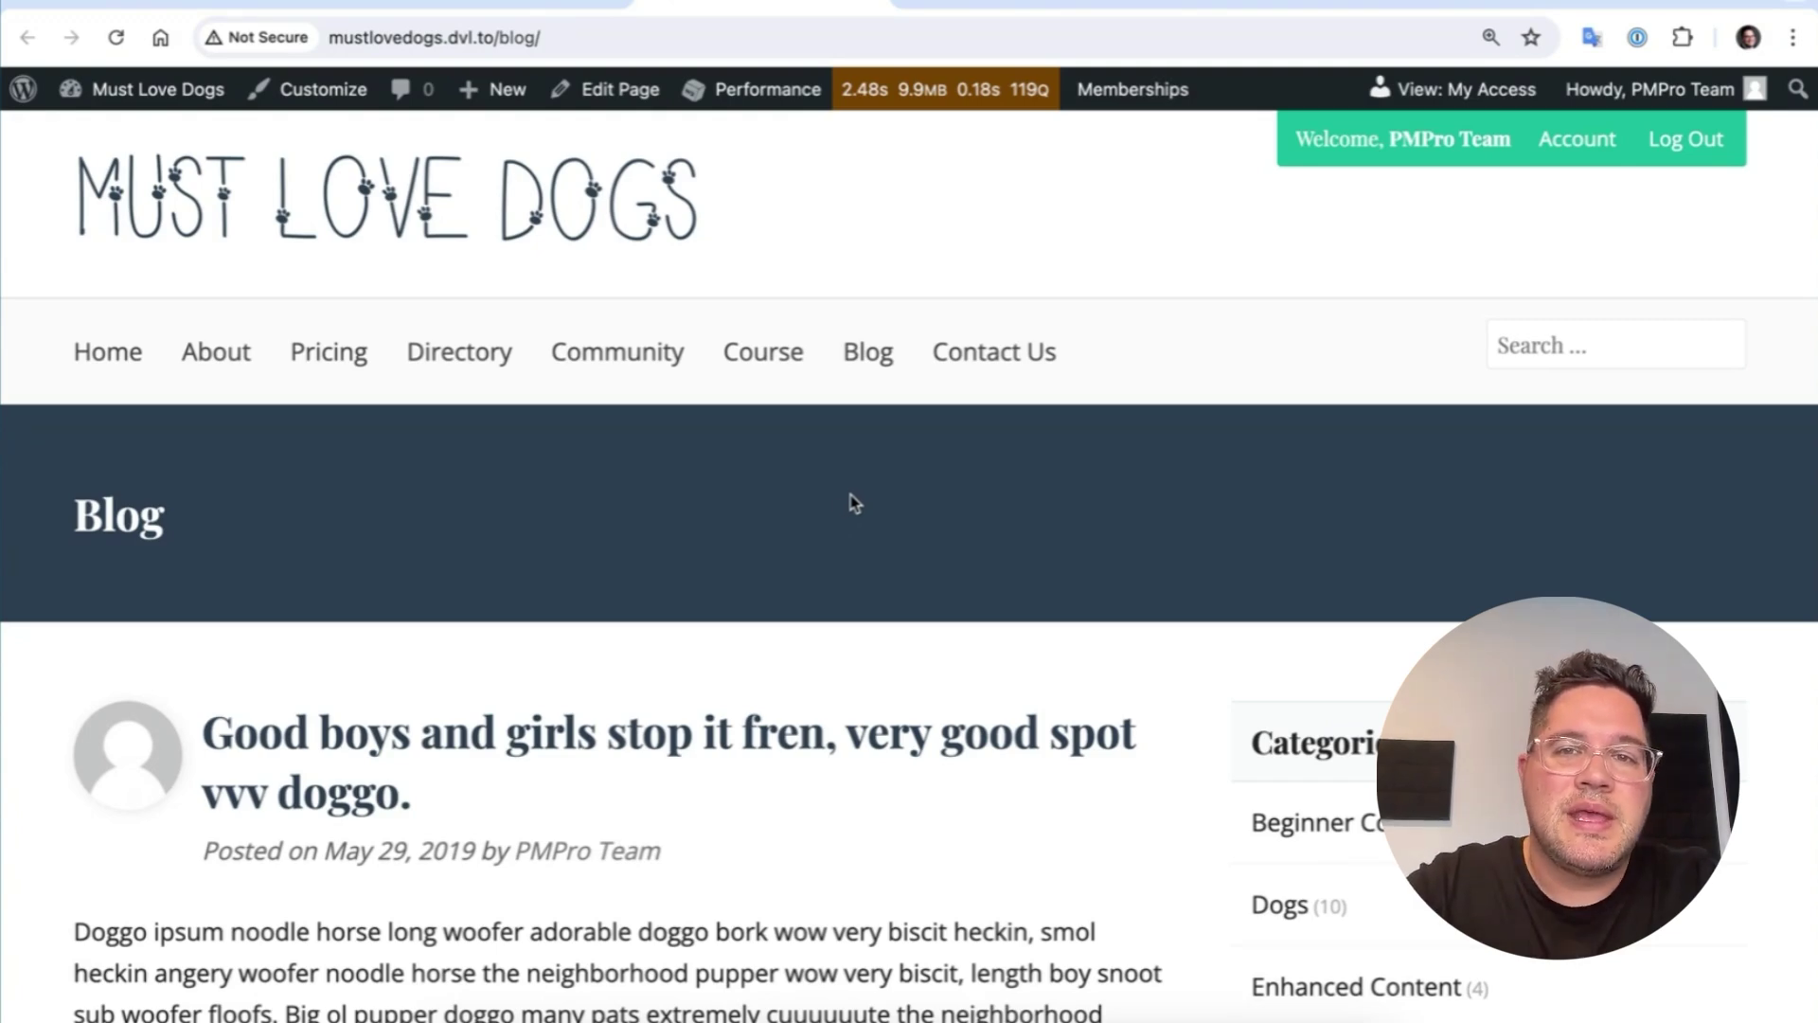
left_click(1228, 4)
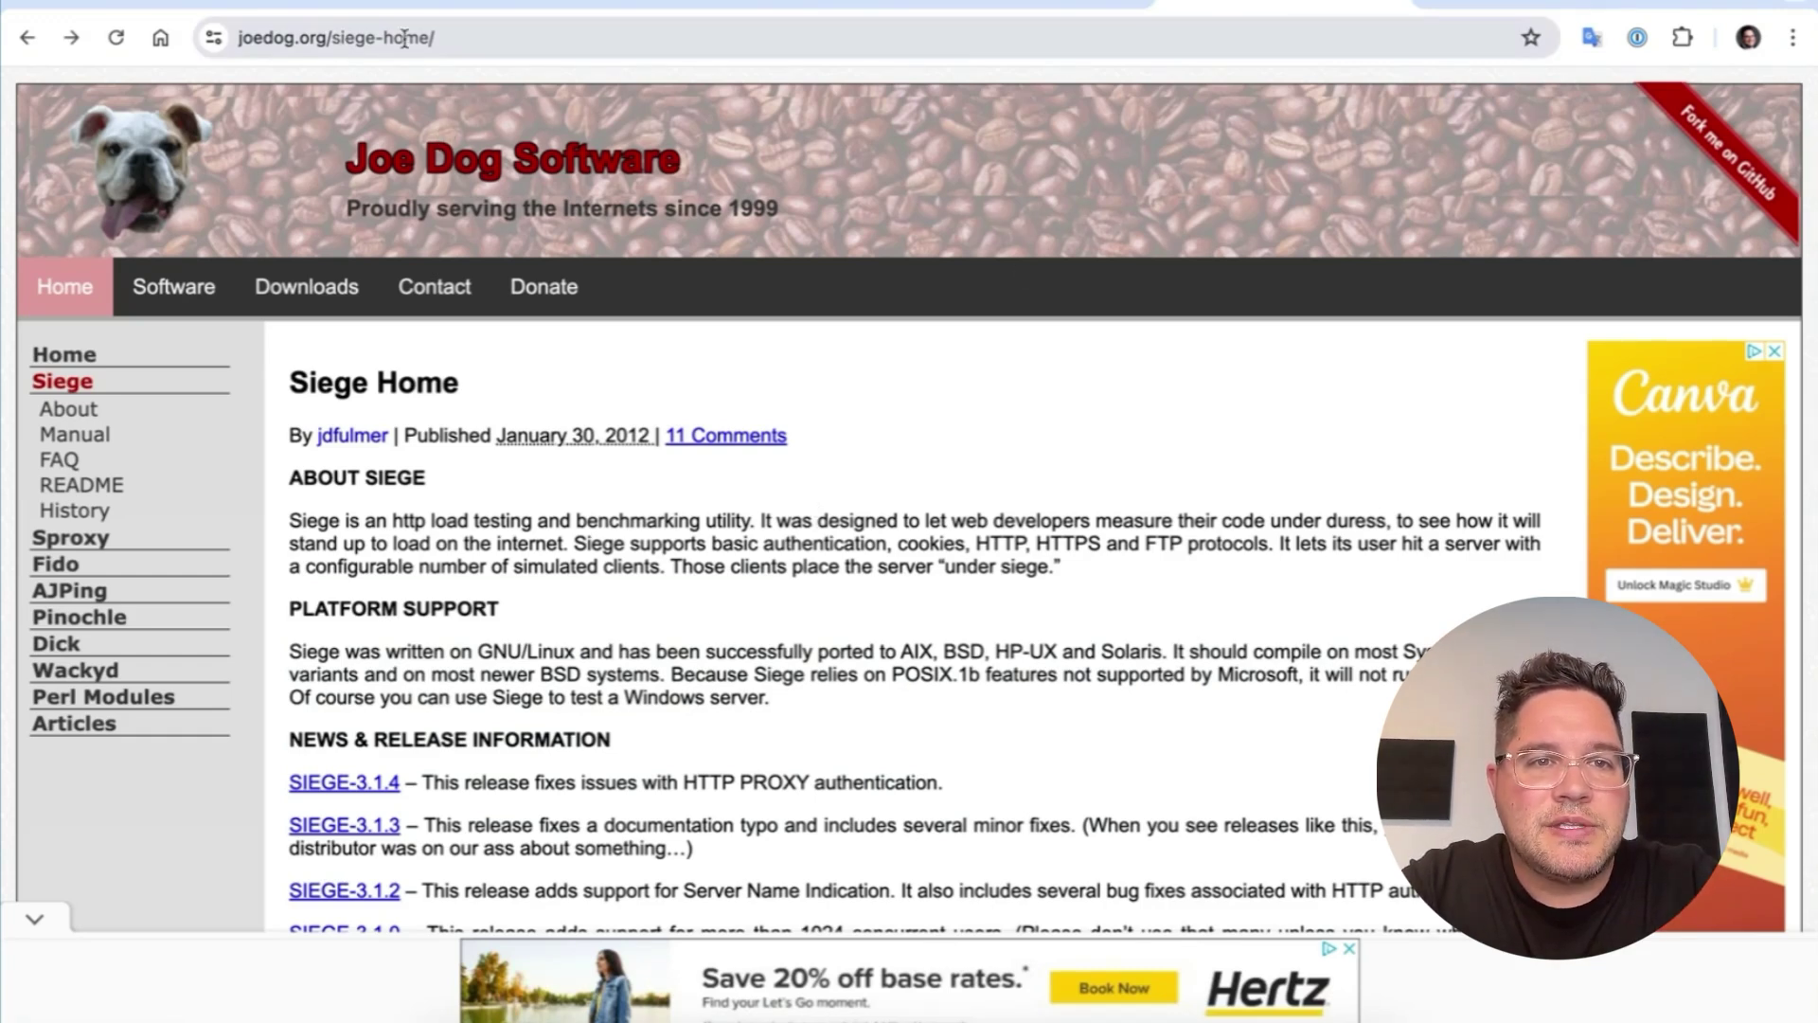
Visit Siege's GitHub repository and the JoeDog download repository, then return to the blog.
left_click(1536, 11)
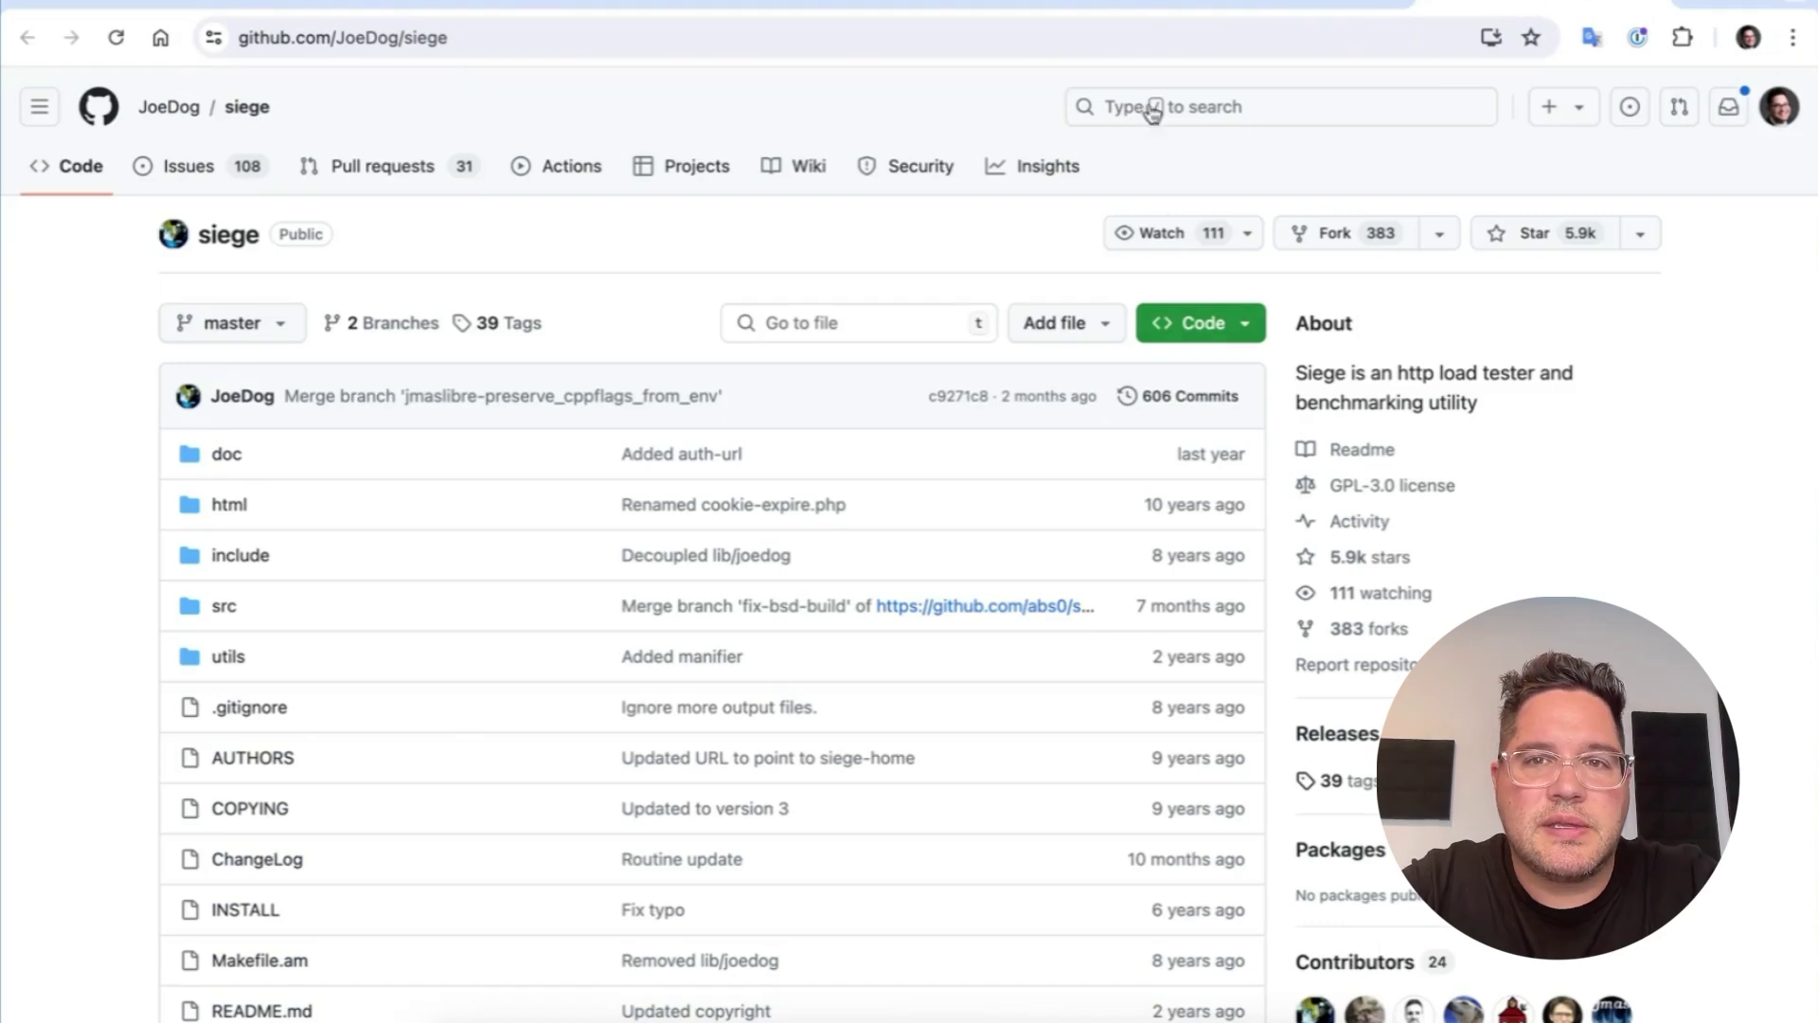
key("ctrl+shift+Tab")
left_click(304, 285)
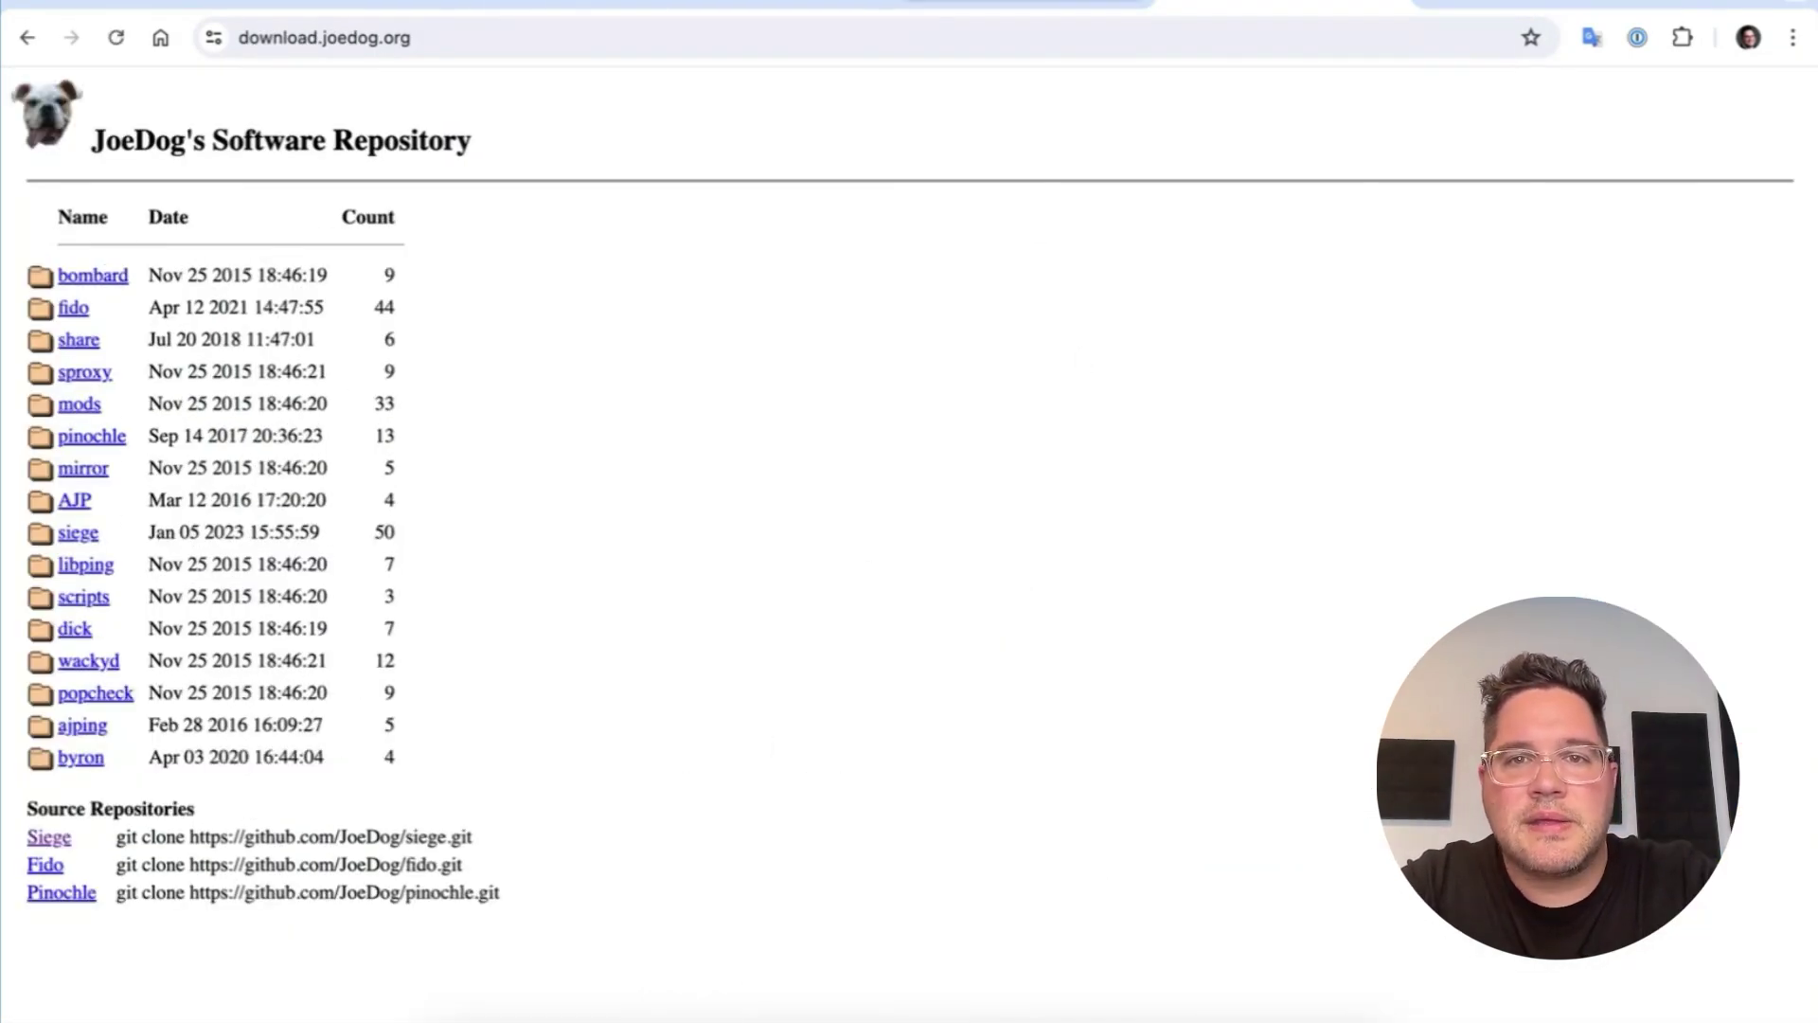
left_click(1023, 10)
left_click(784, 7)
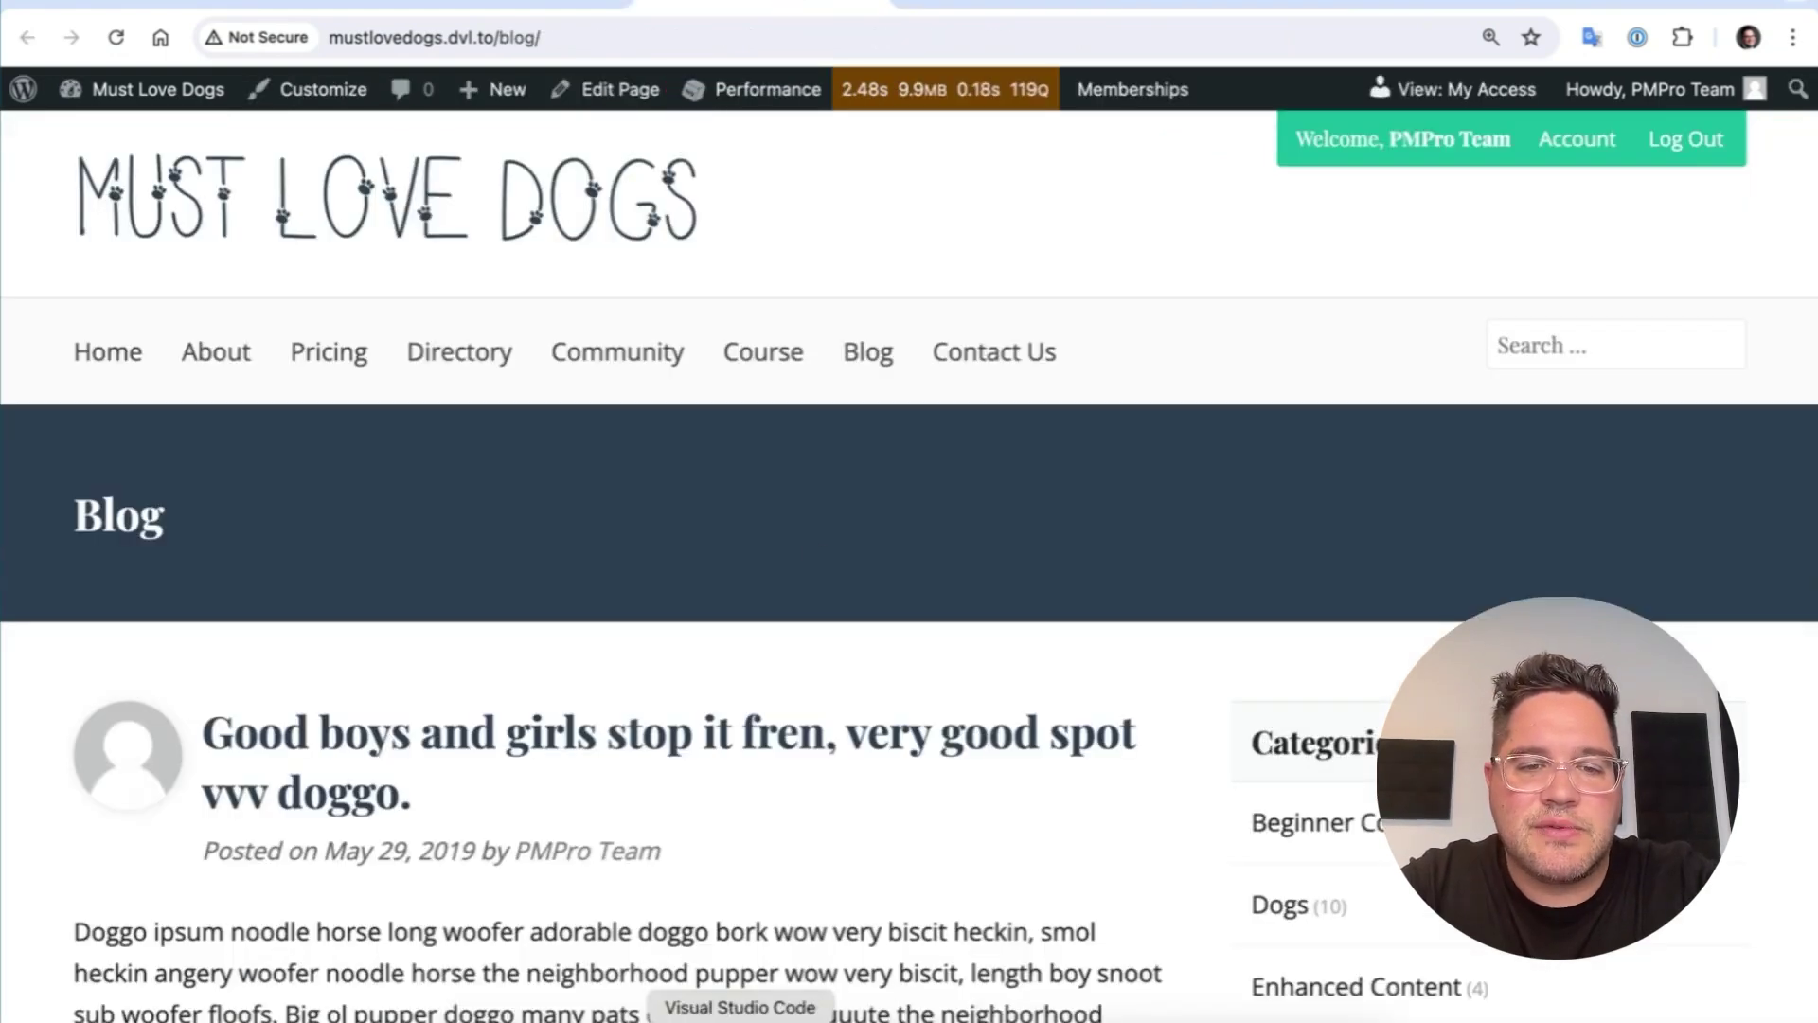
Erase the leftover brew install command and clear the Terminal screen.
left_click(683, 1018)
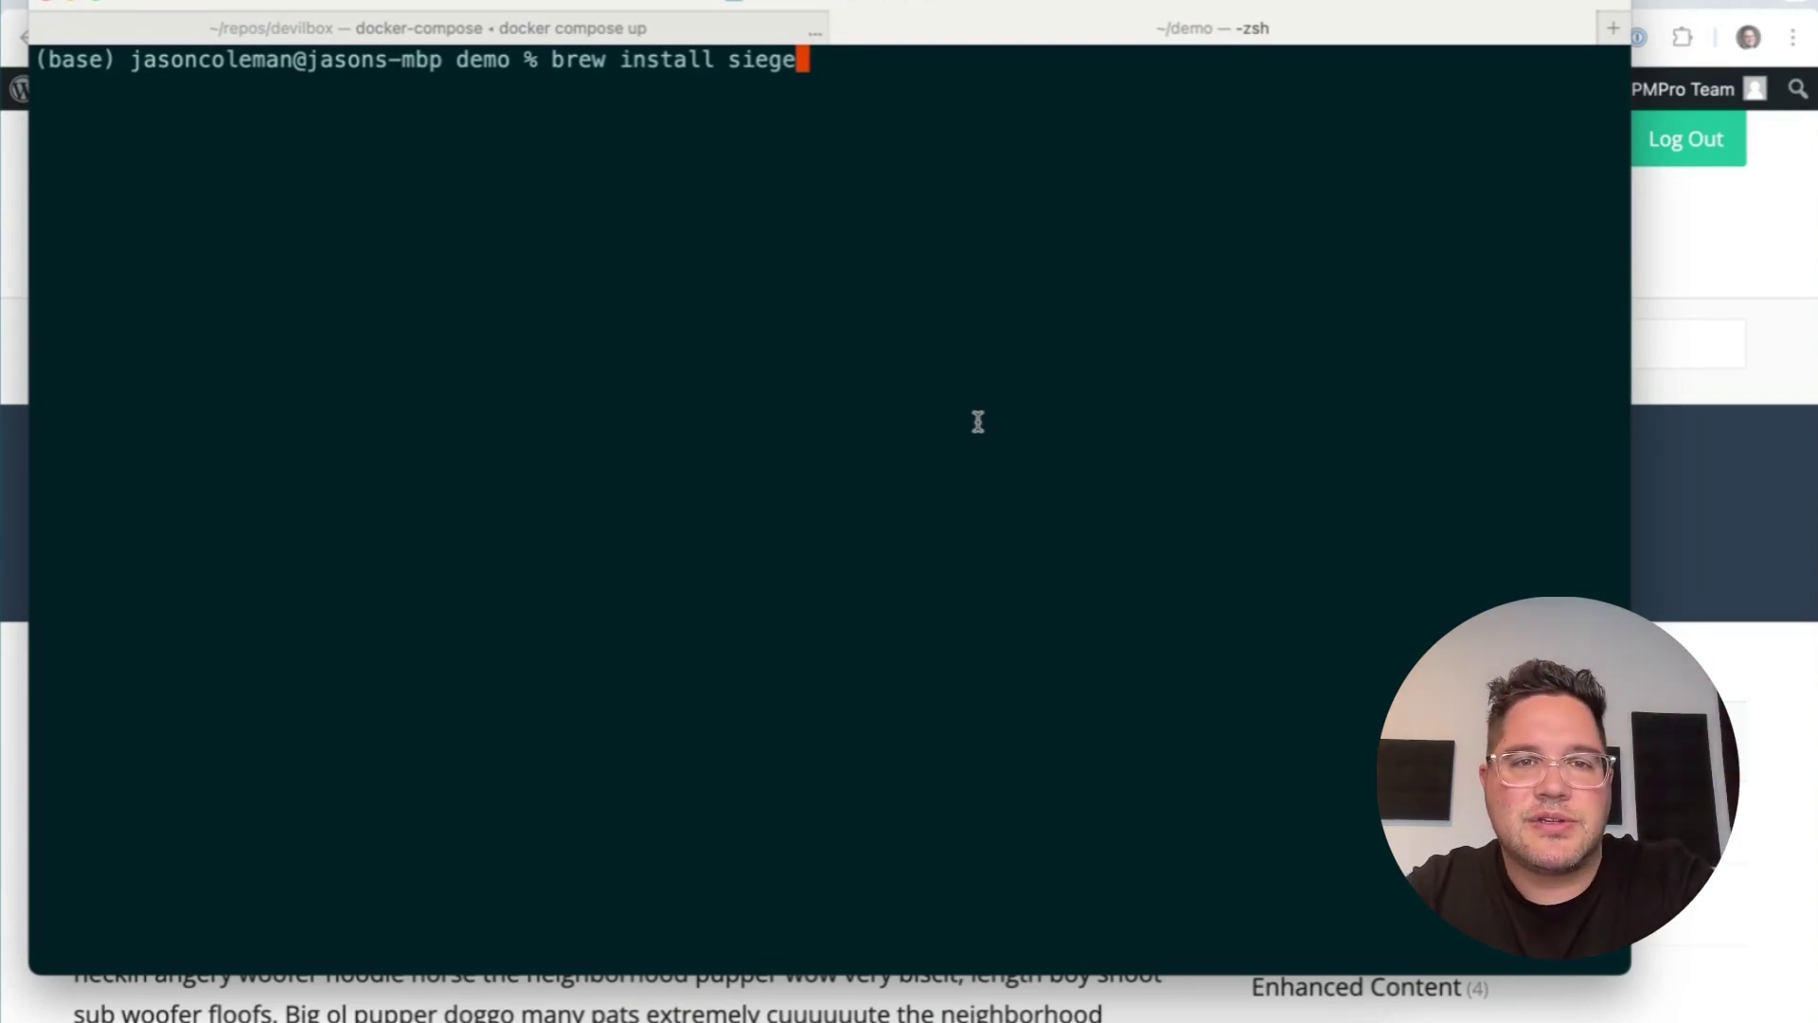
key("BackSpace")
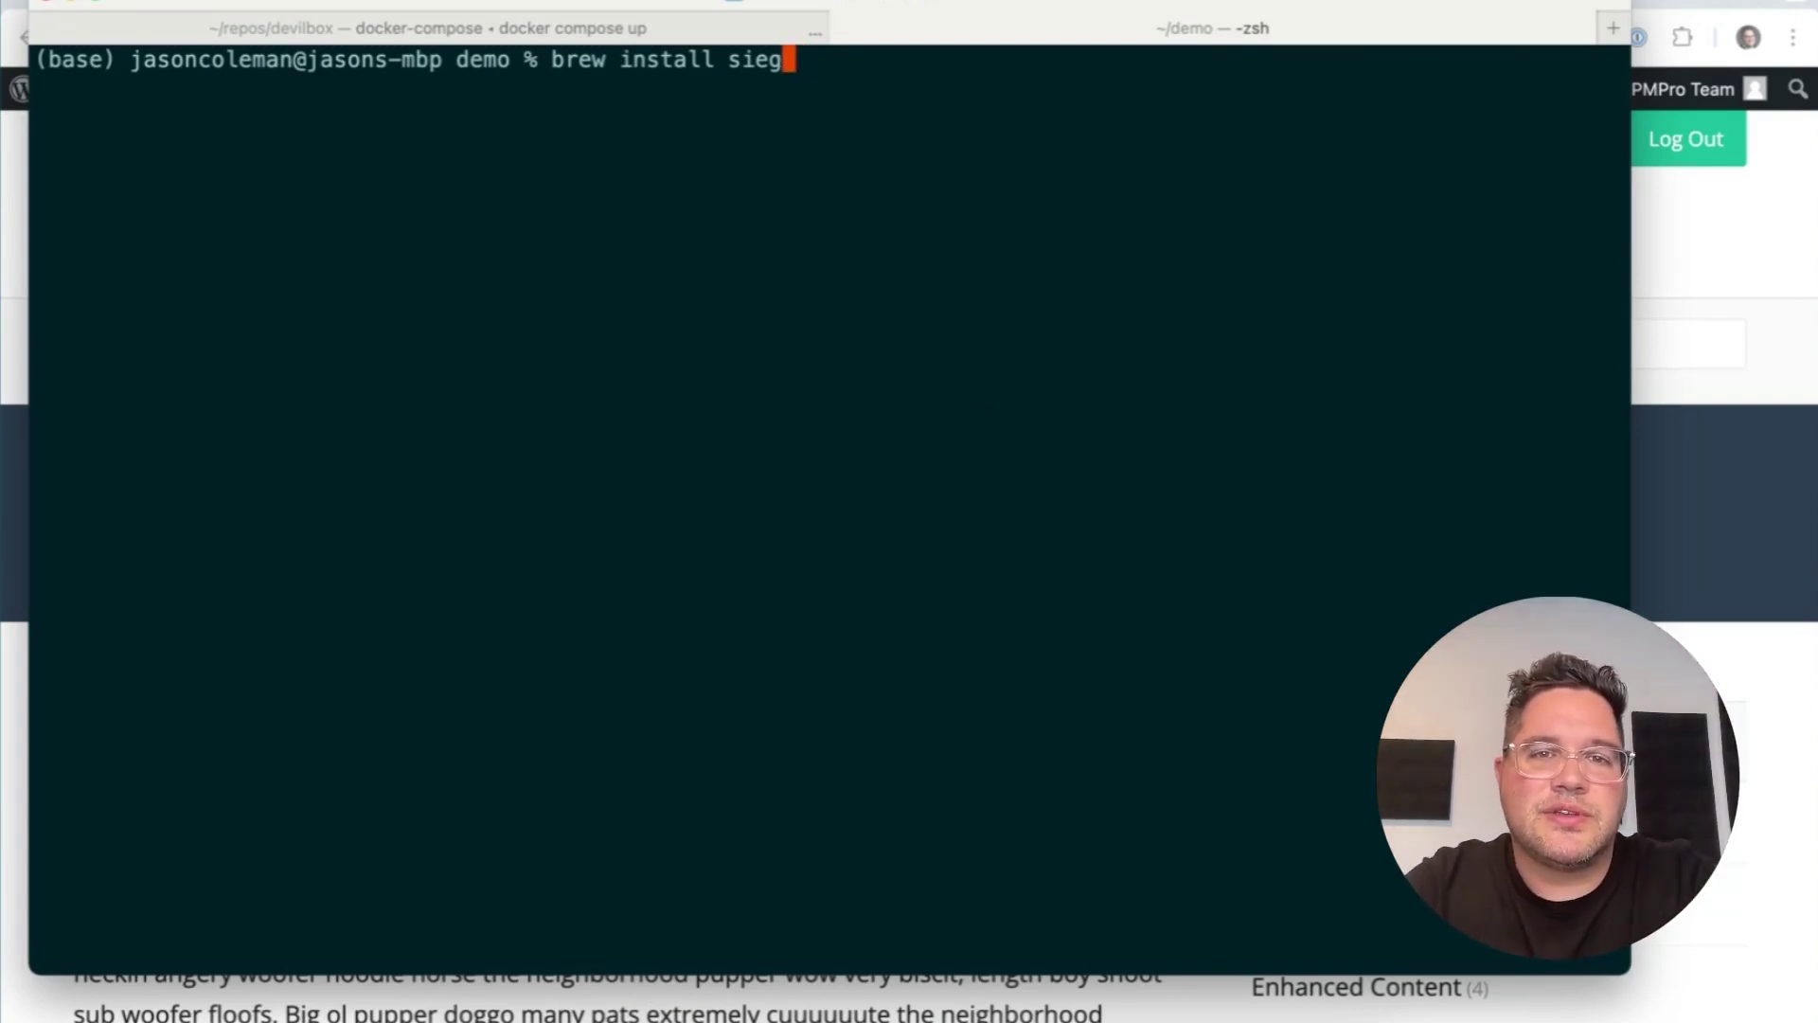
key("BackSpace")
key("BackSpace")
key("BackSpace")
key("BackSpace")
key("BackSpace")
key("BackSpace")
key("BackSpace")
key("BackSpace")
key("BackSpace")
key("BackSpace")
key("BackSpace")
key("BackSpace")
key("BackSpace")
key("BackSpace")
key("BackSpace")
key("BackSpace")
key("BackSpace")
type("c")
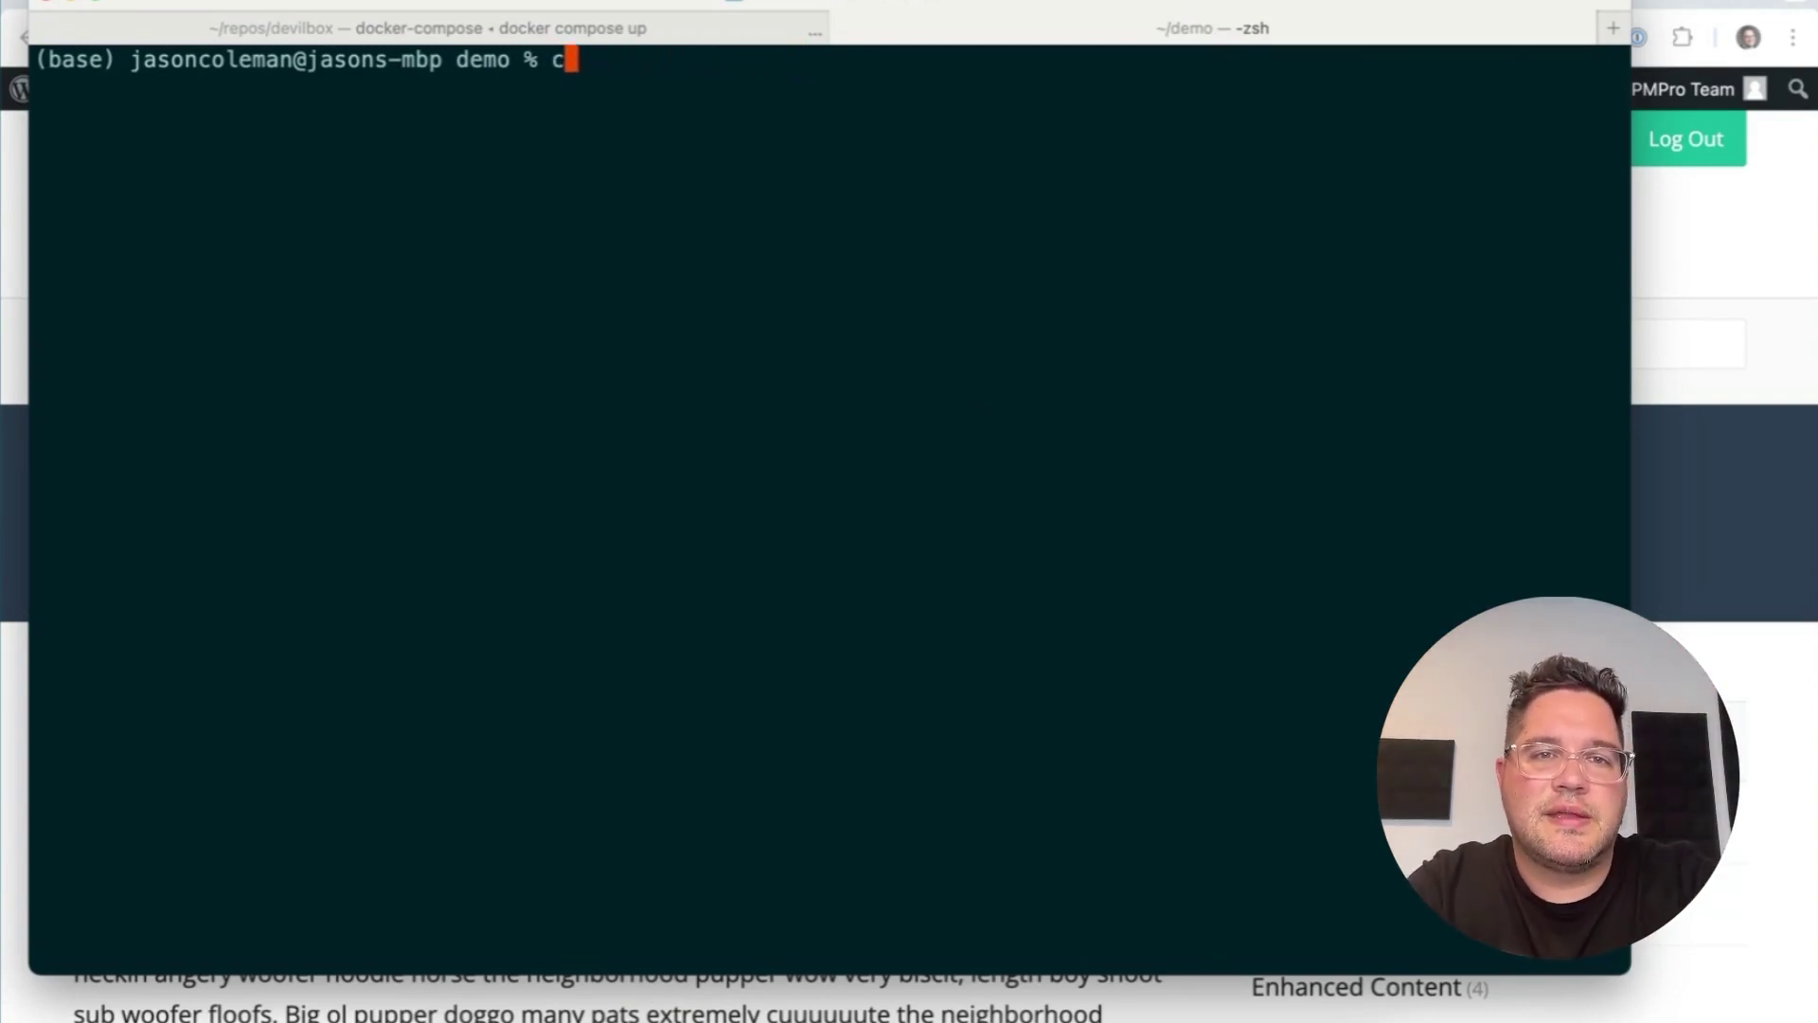
type("lear")
key("Return")
Run siege to print its full option help and enlarge the terminal font.
type("siege")
key("Return")
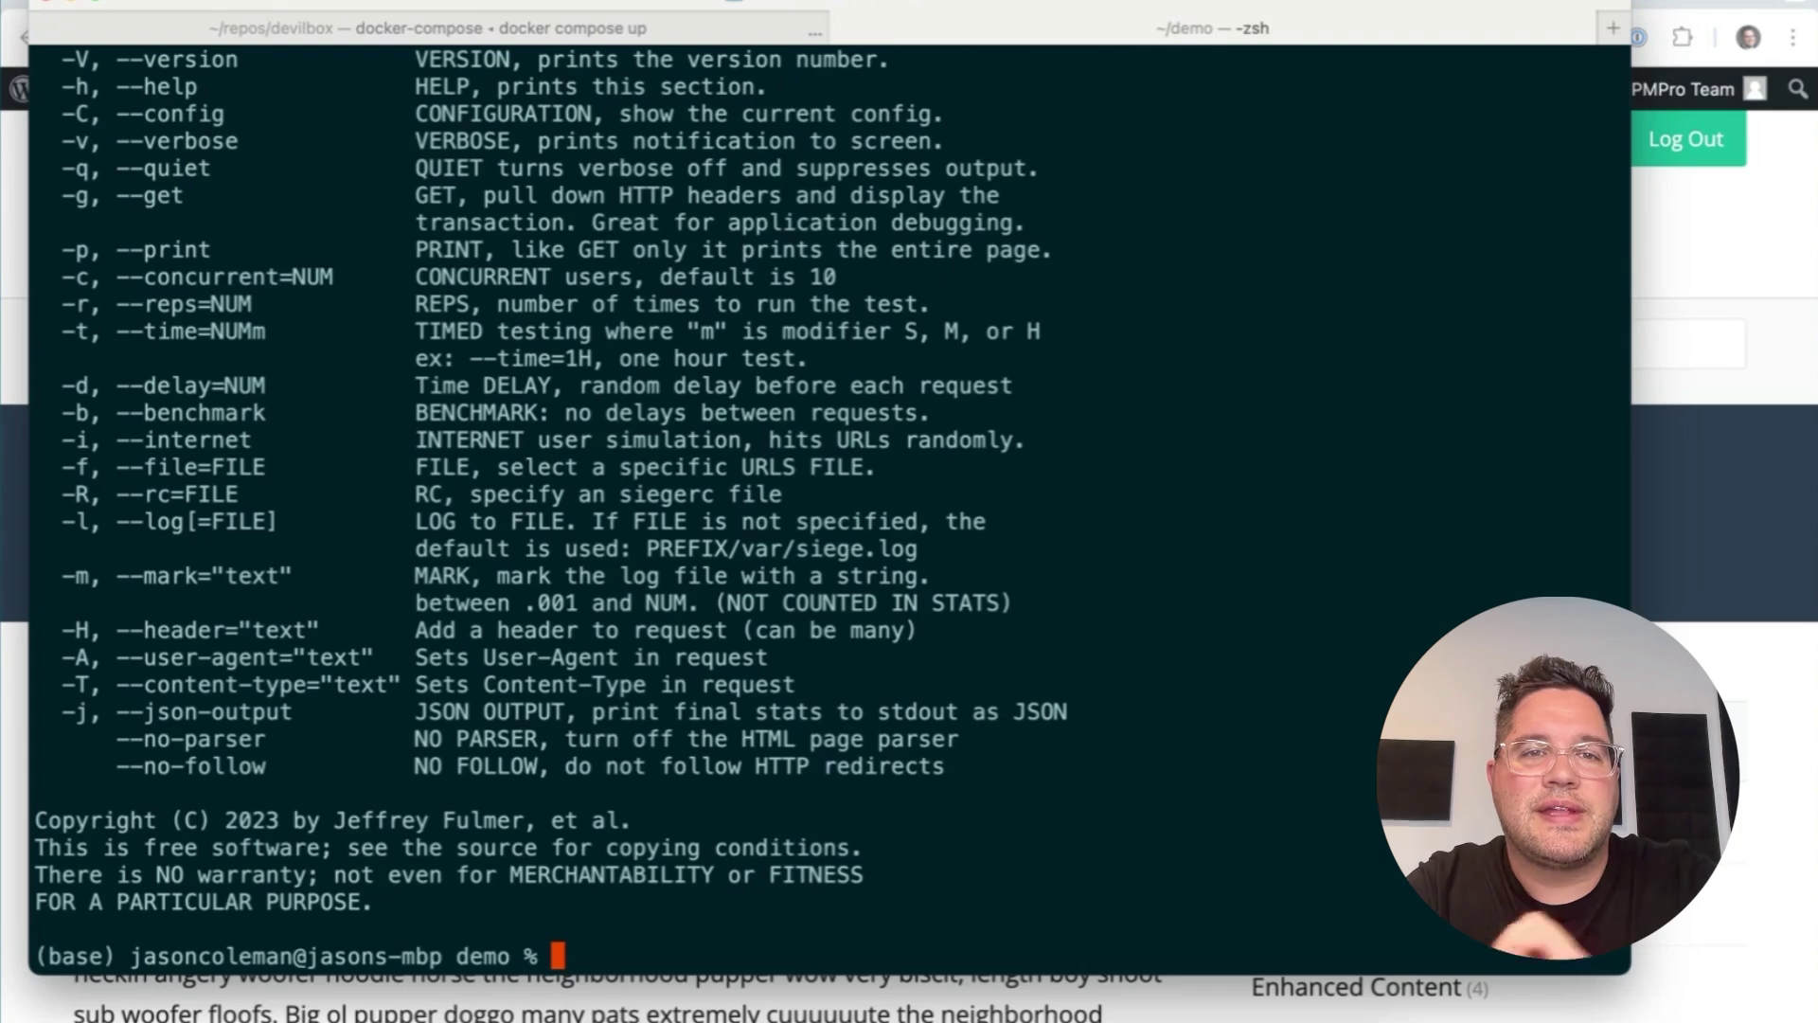
scroll(909, 345, "up", 3)
scroll(859, 344, "down", 3)
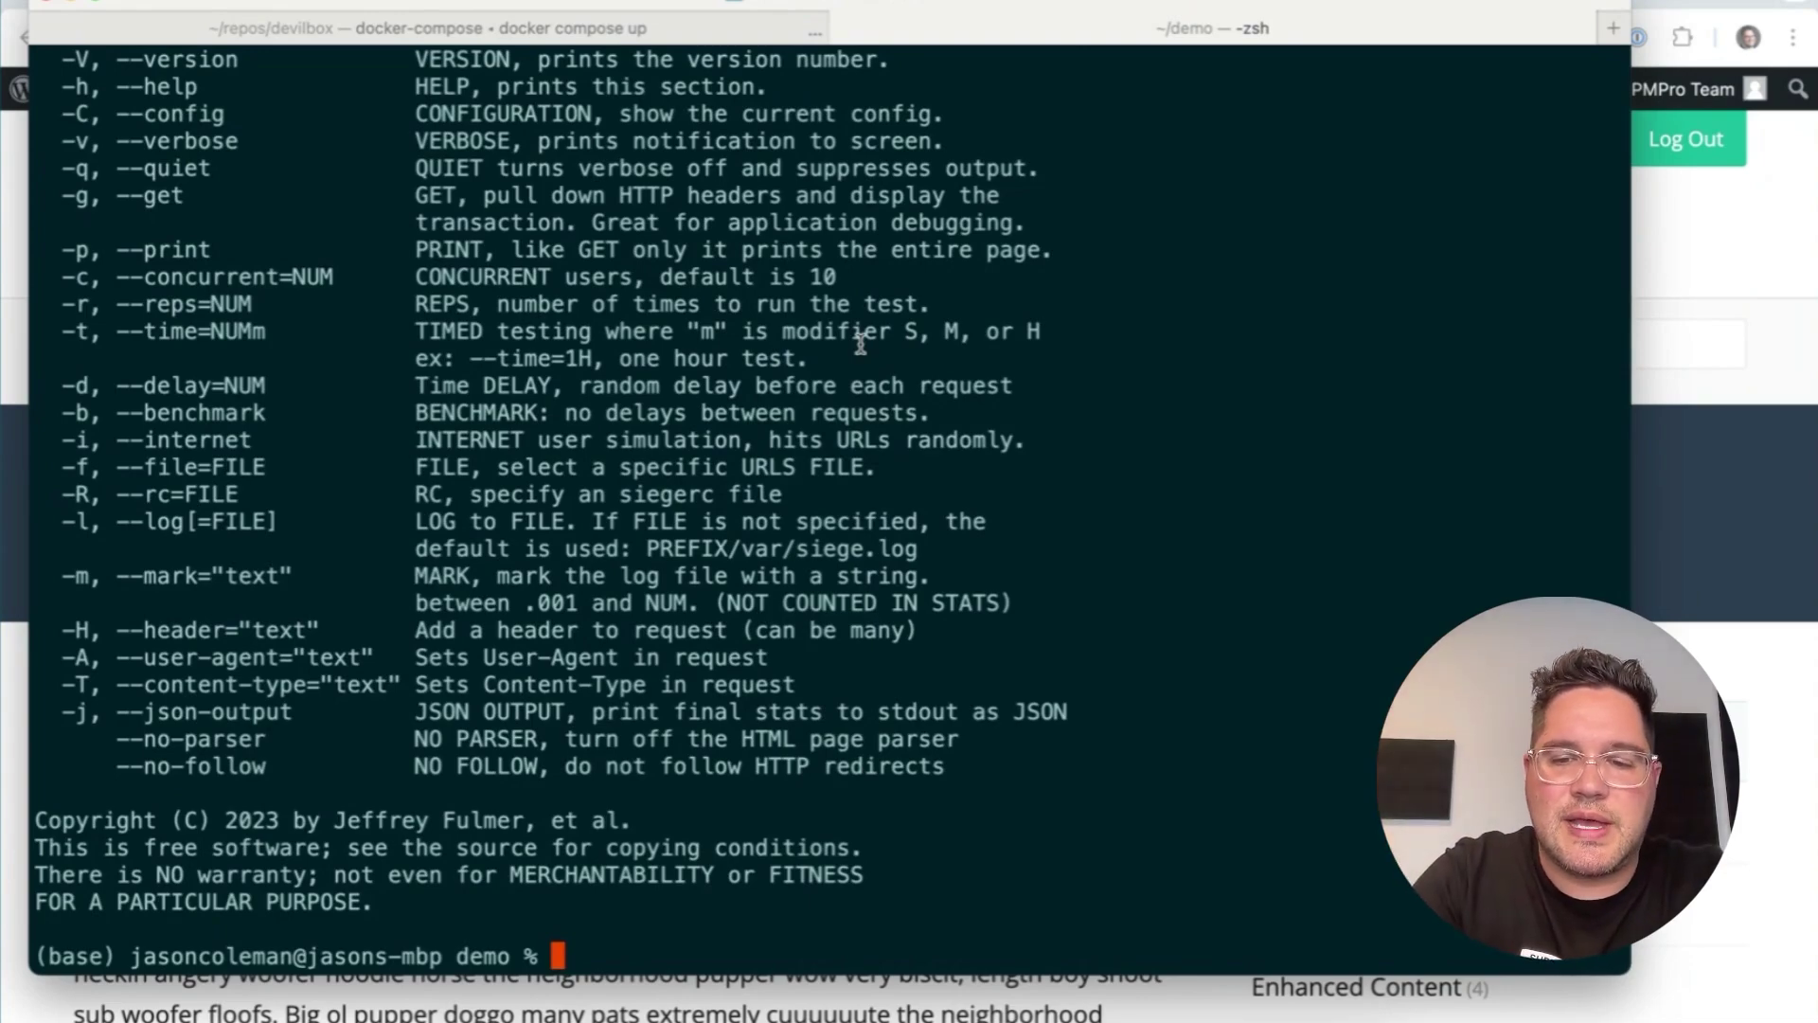
key("super+equal")
key("super+equal")
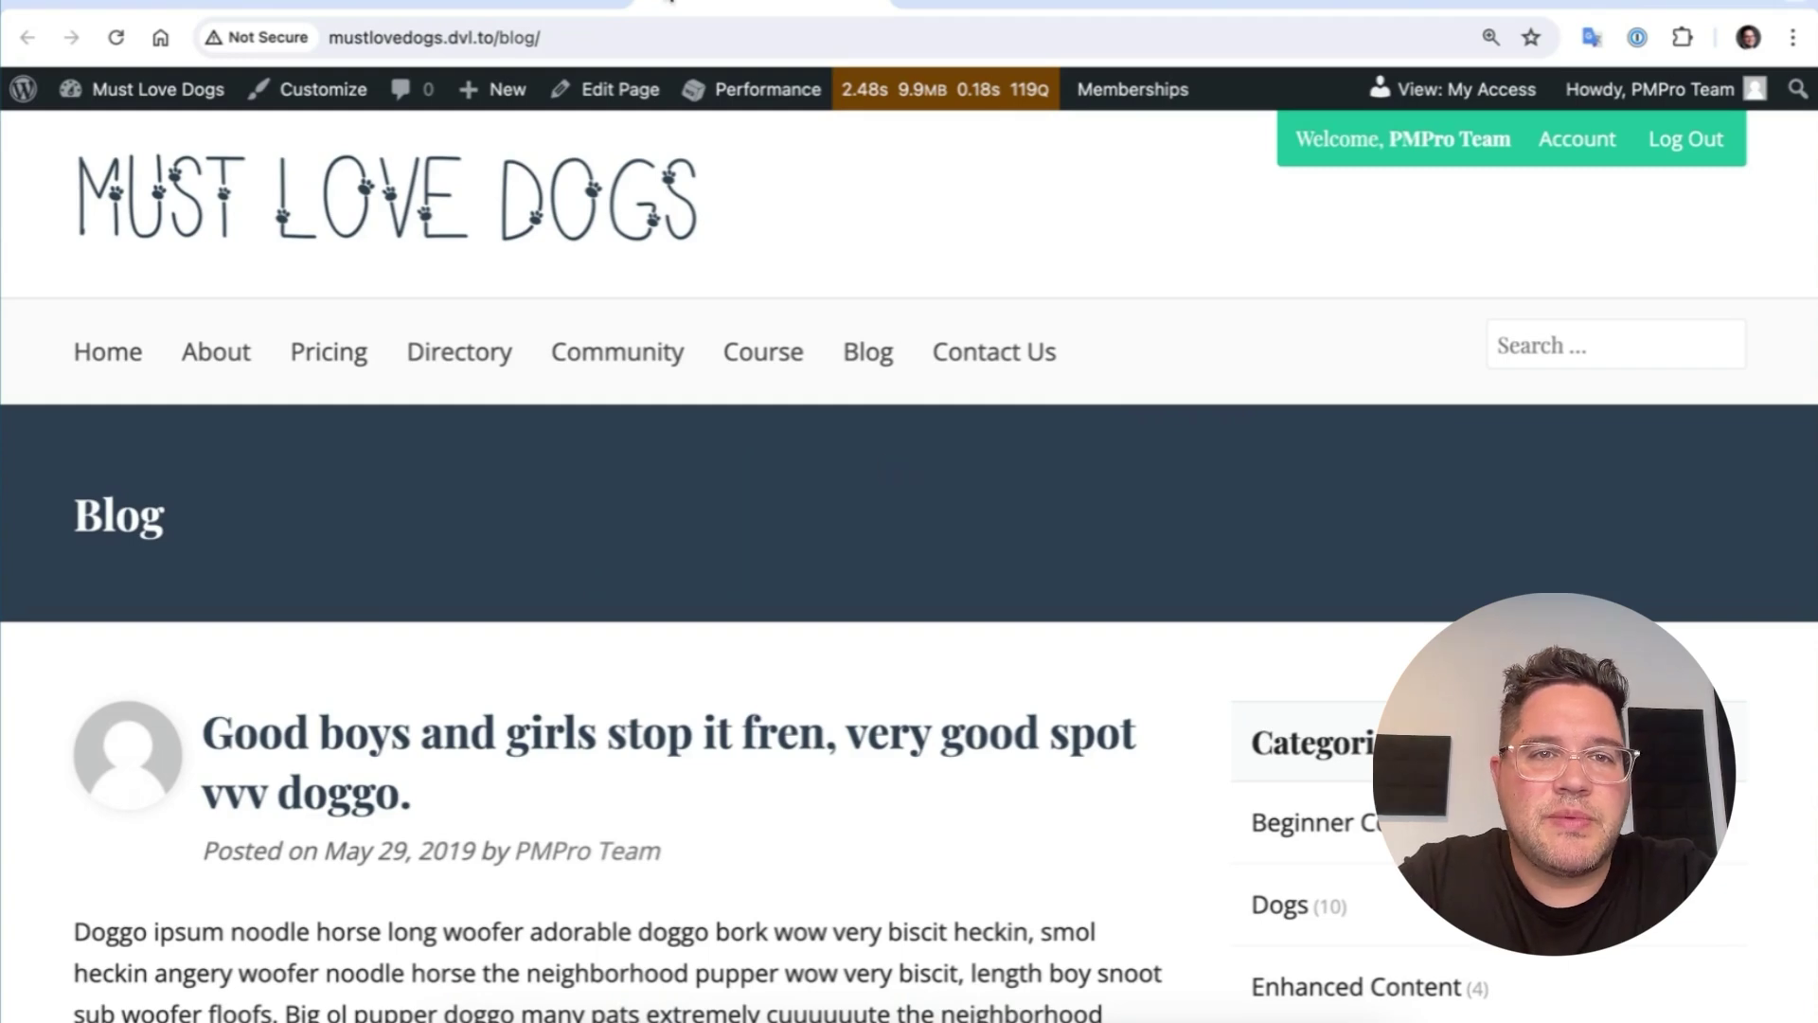
left_click(597, 38)
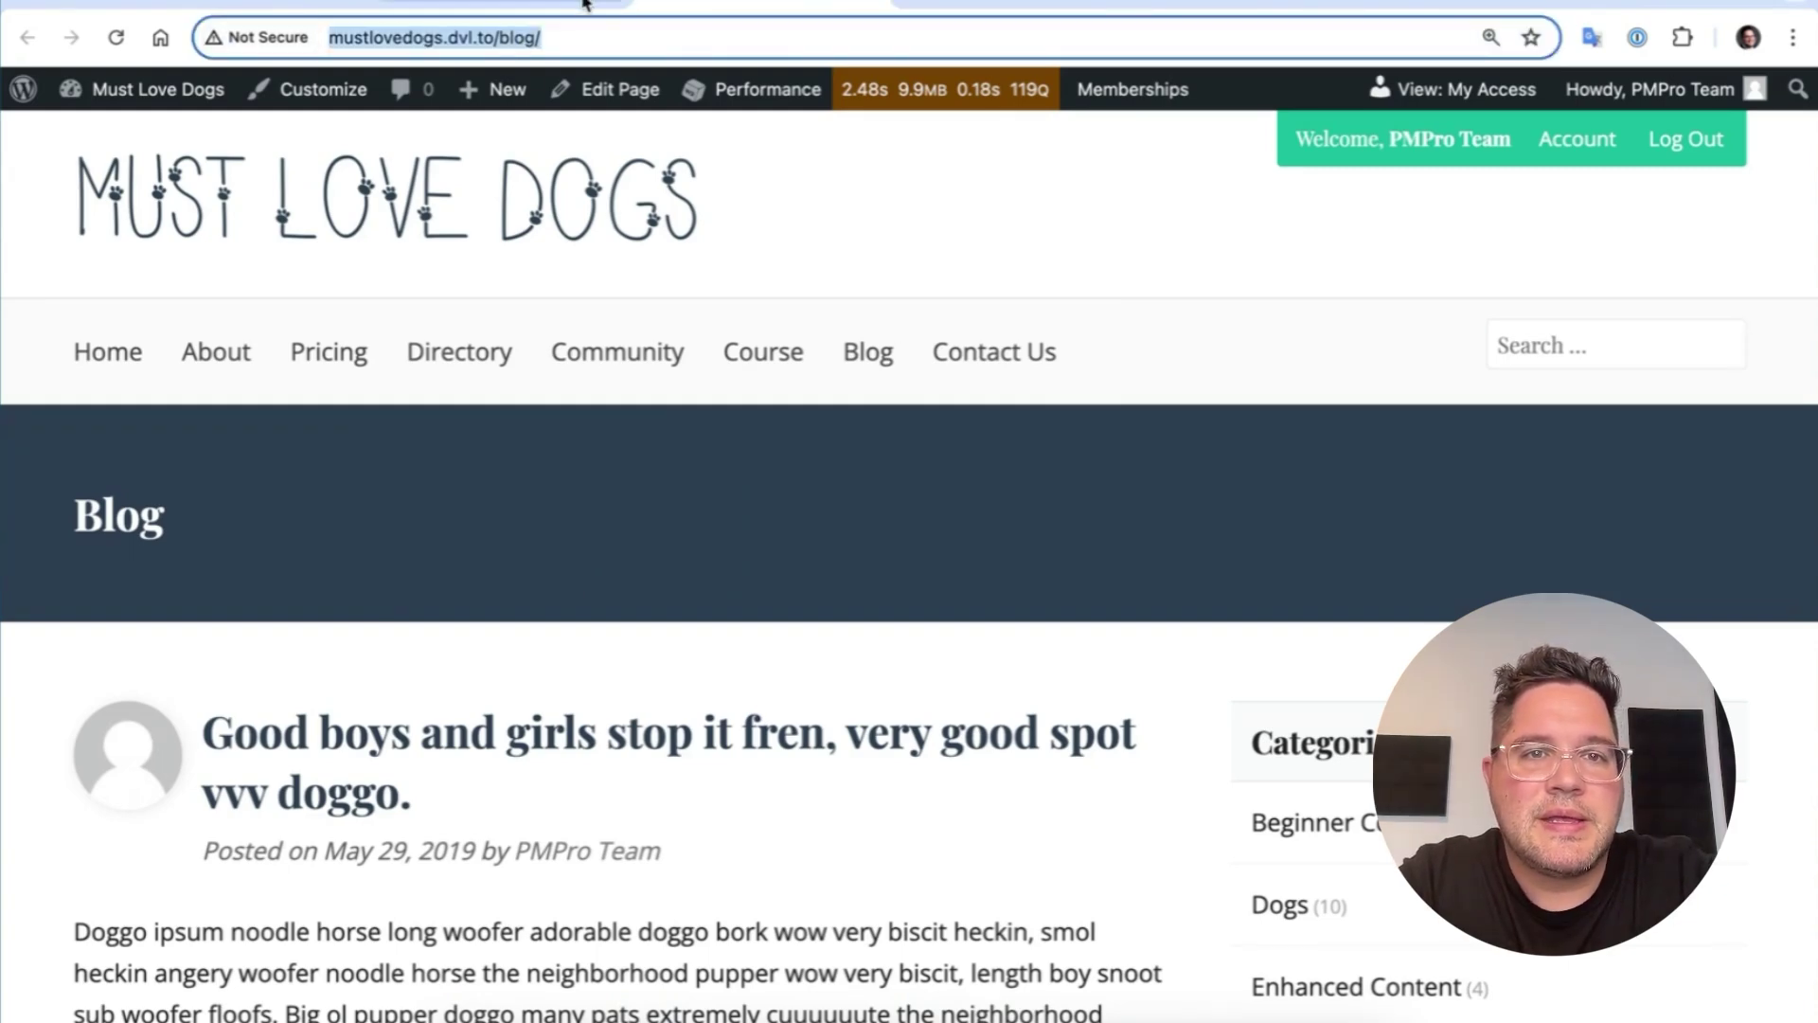
left_click(547, 4)
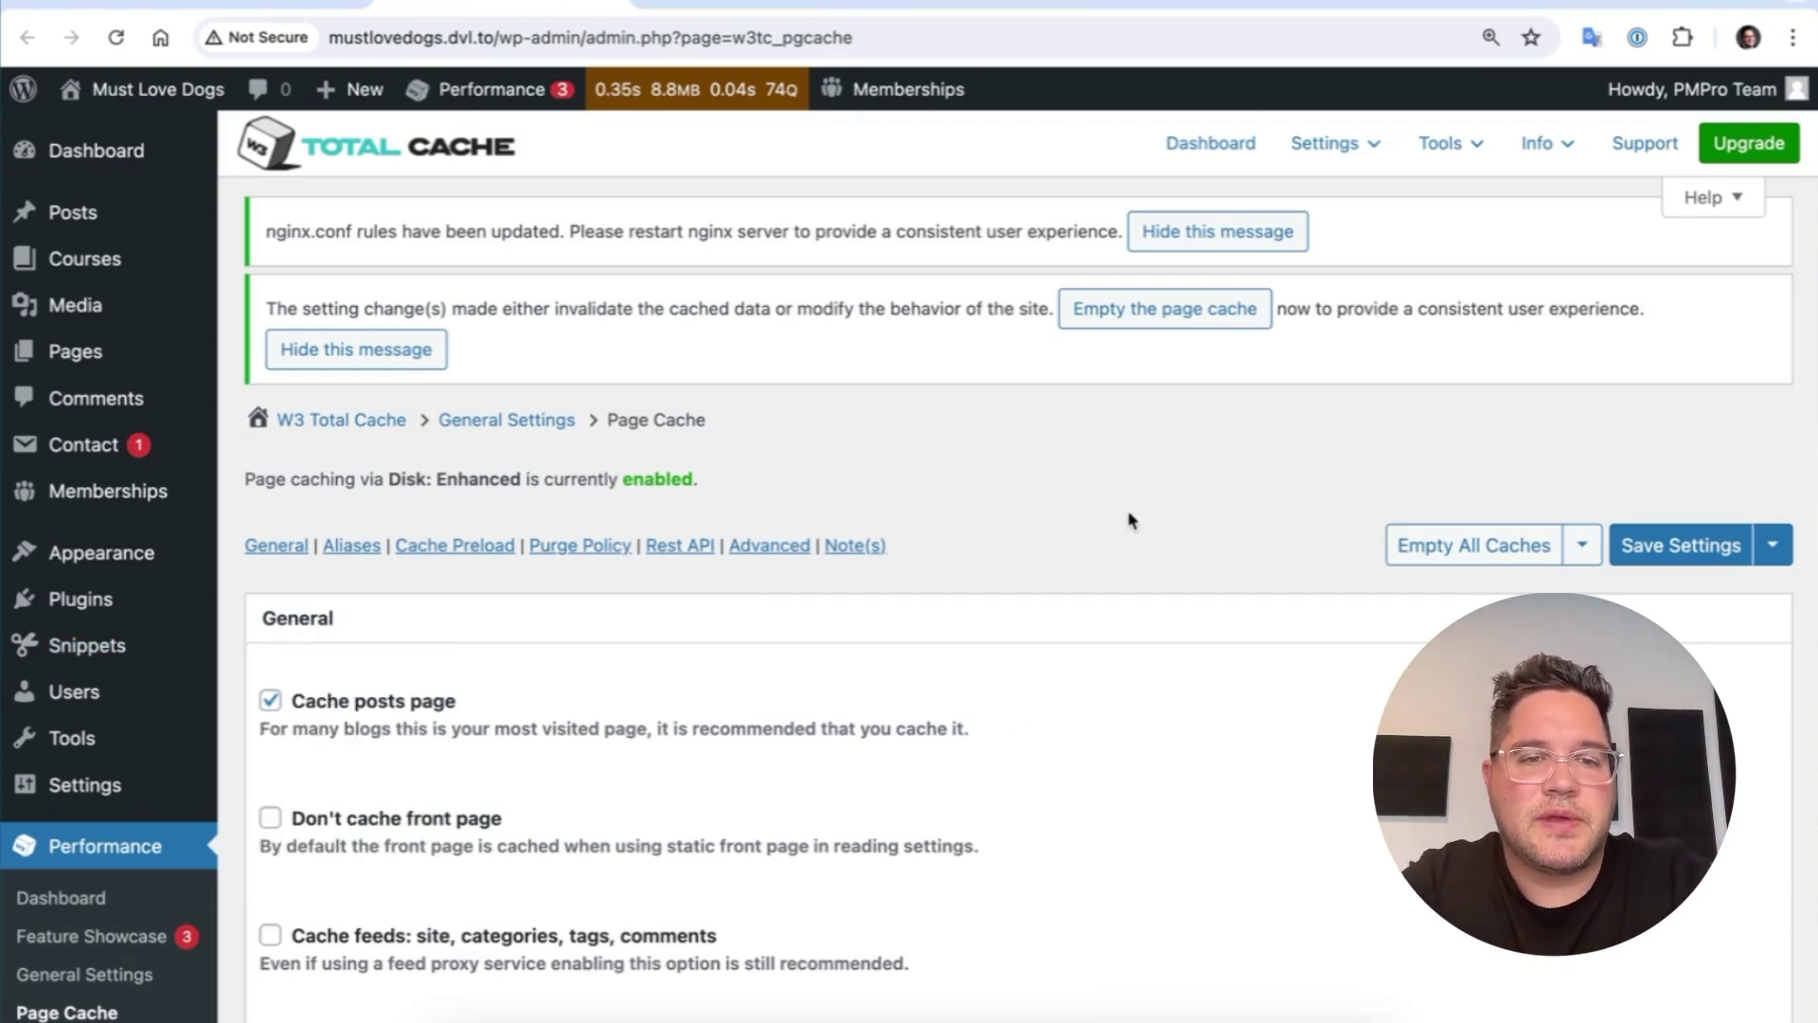
scroll(1130, 519, "down", 6)
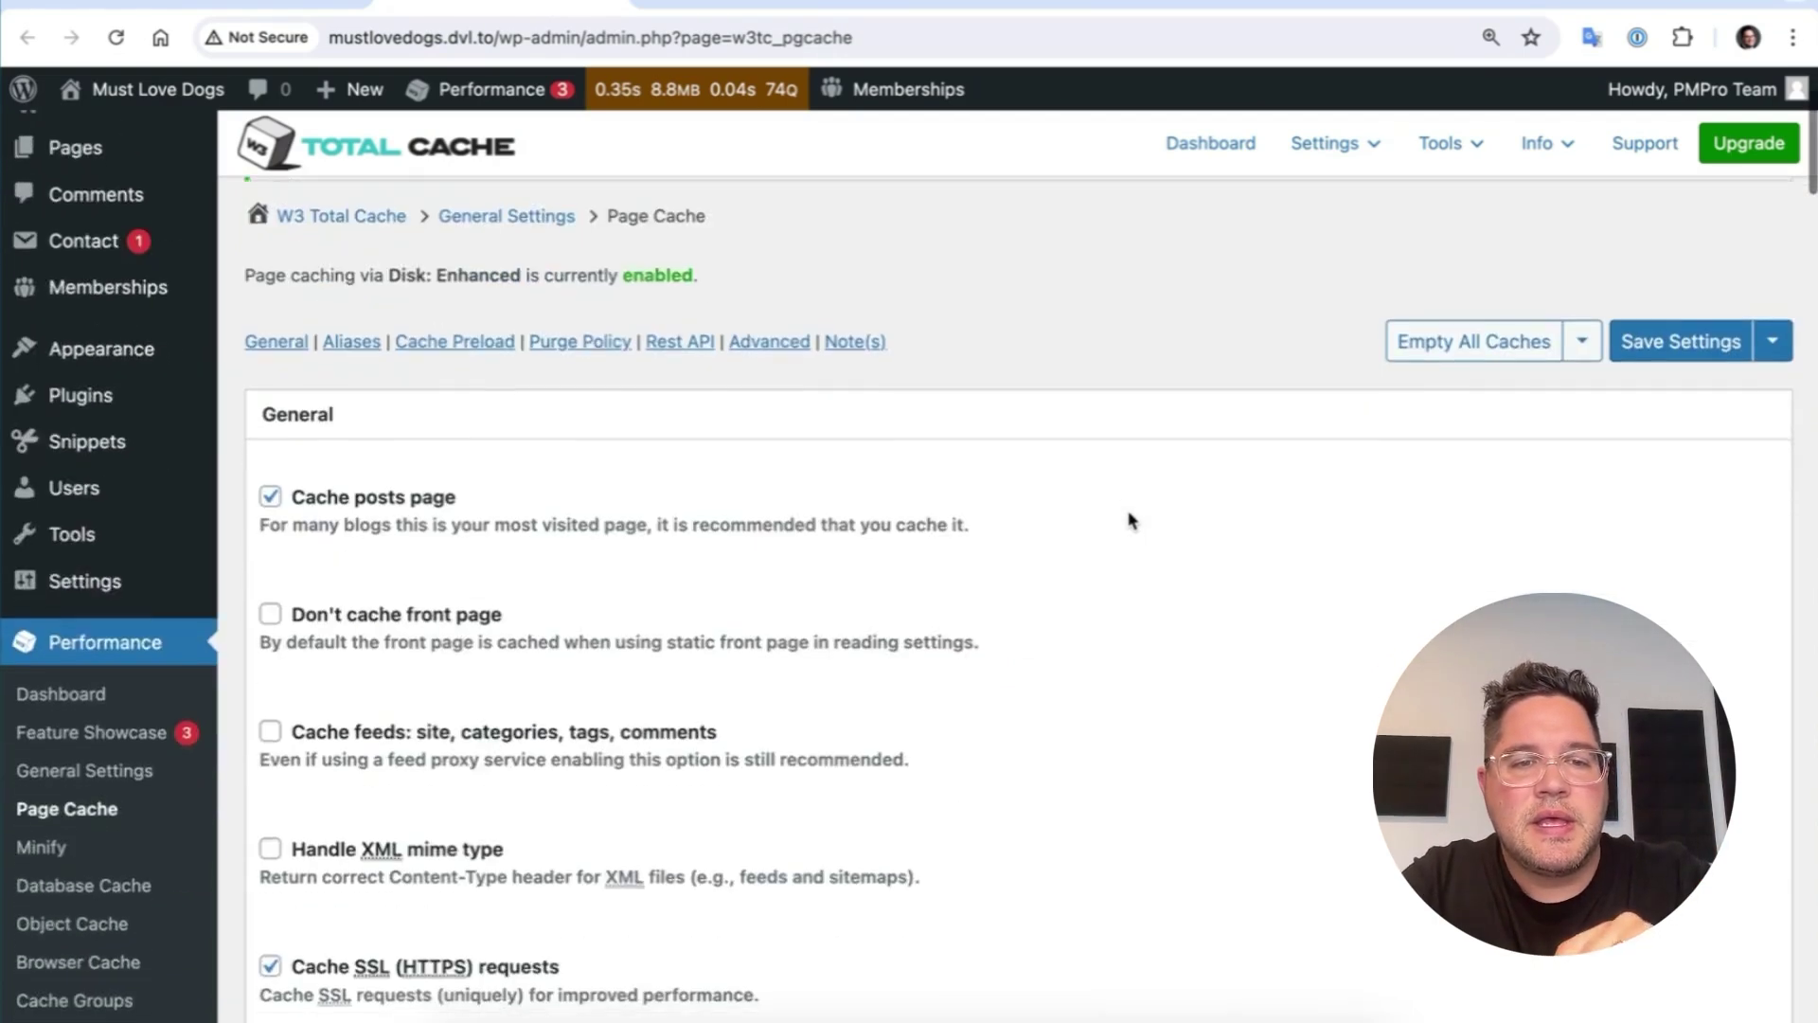
left_click(84, 430)
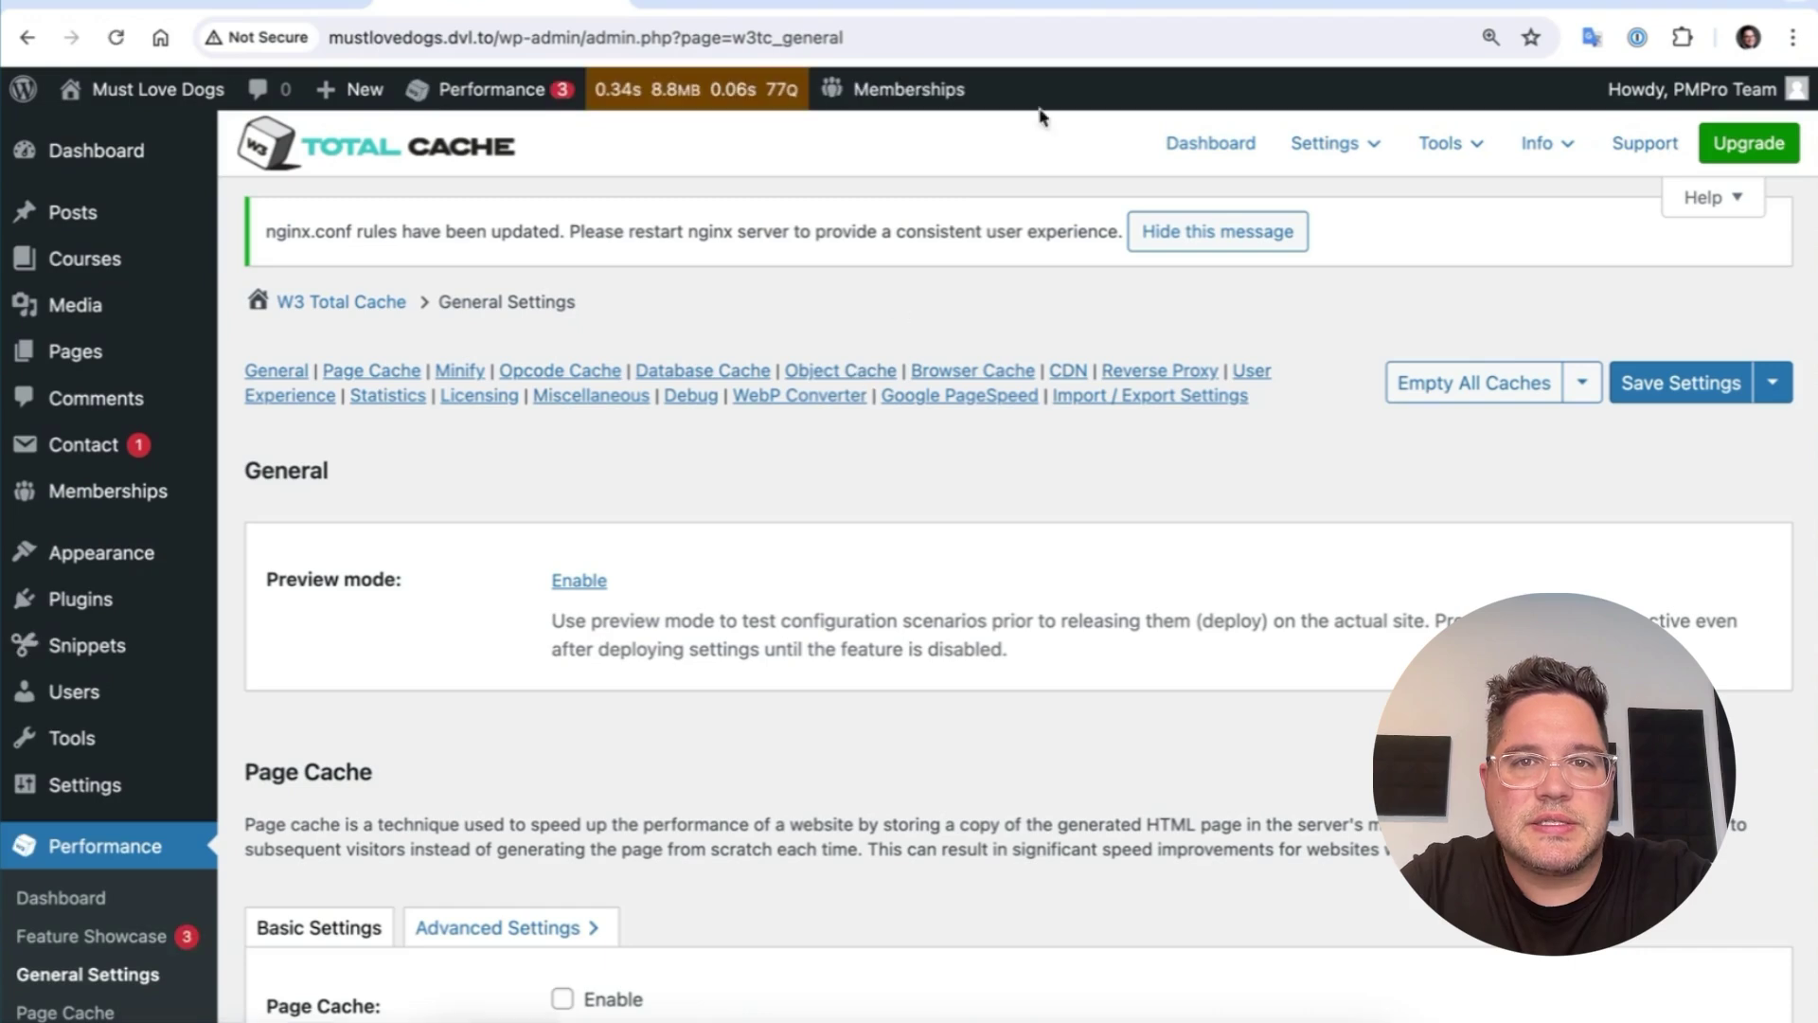
scroll(758, 428, "down", 3)
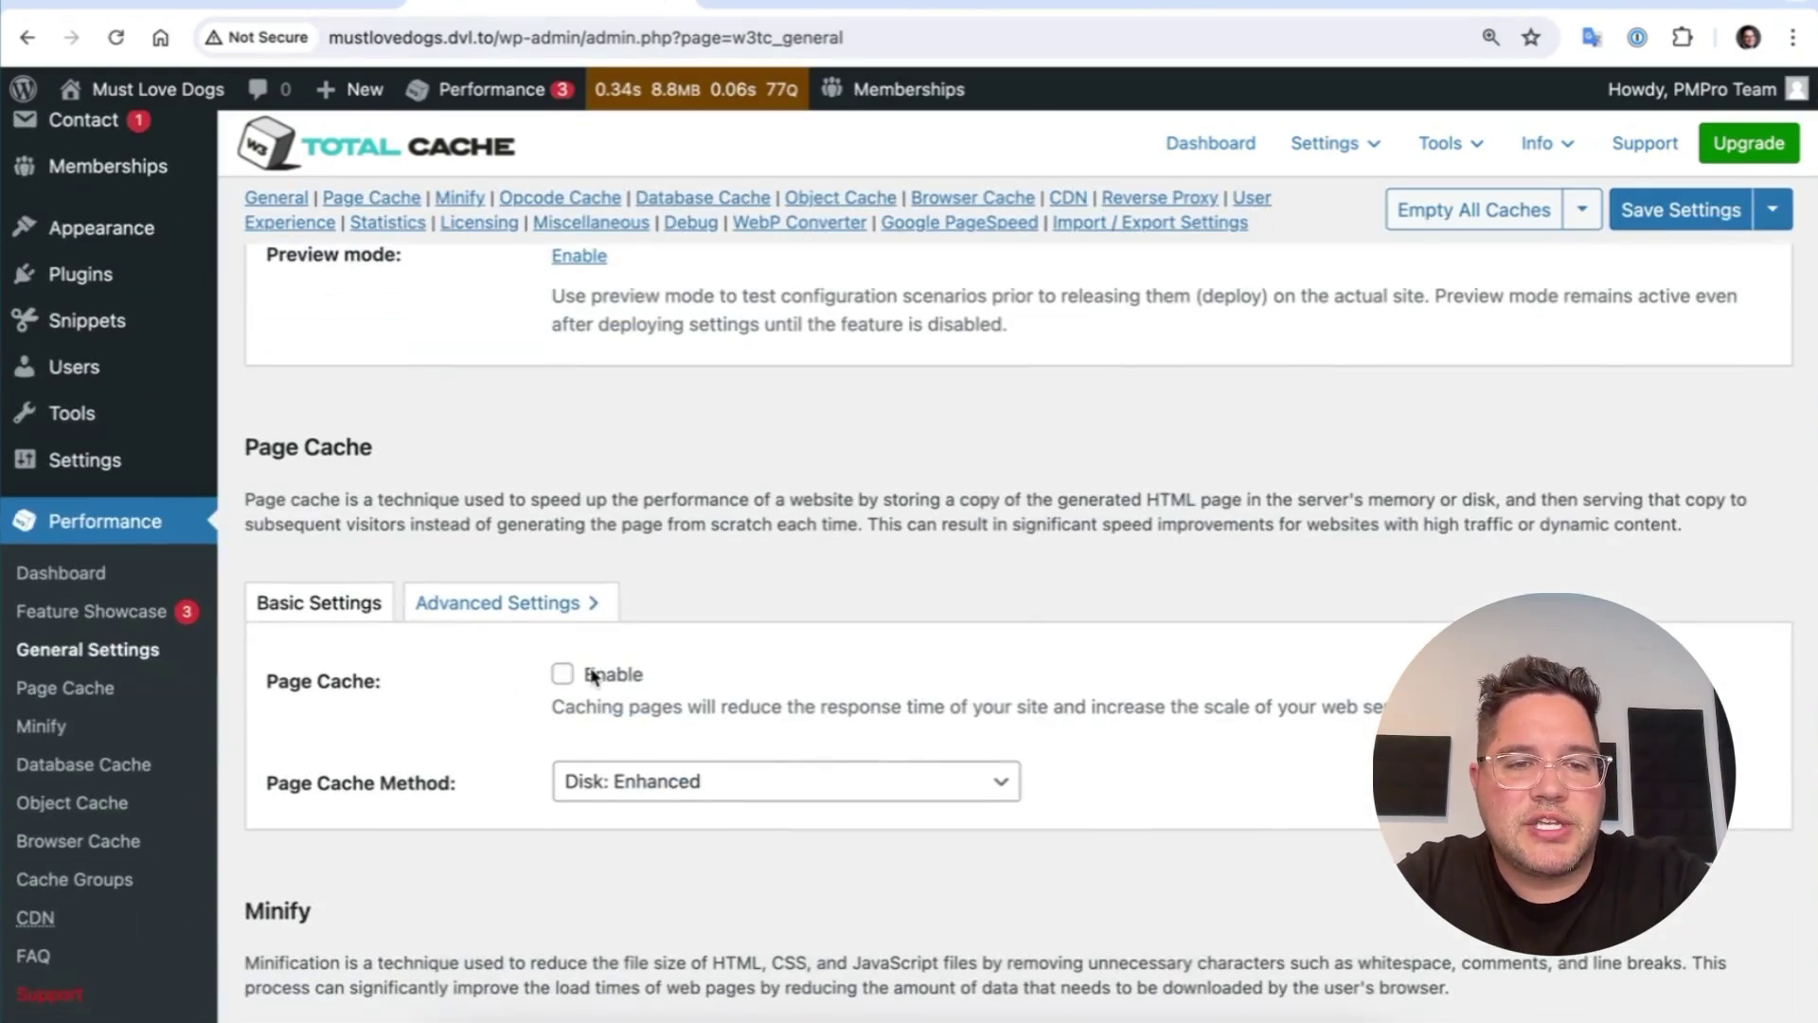
scroll(799, 492, "up", 1)
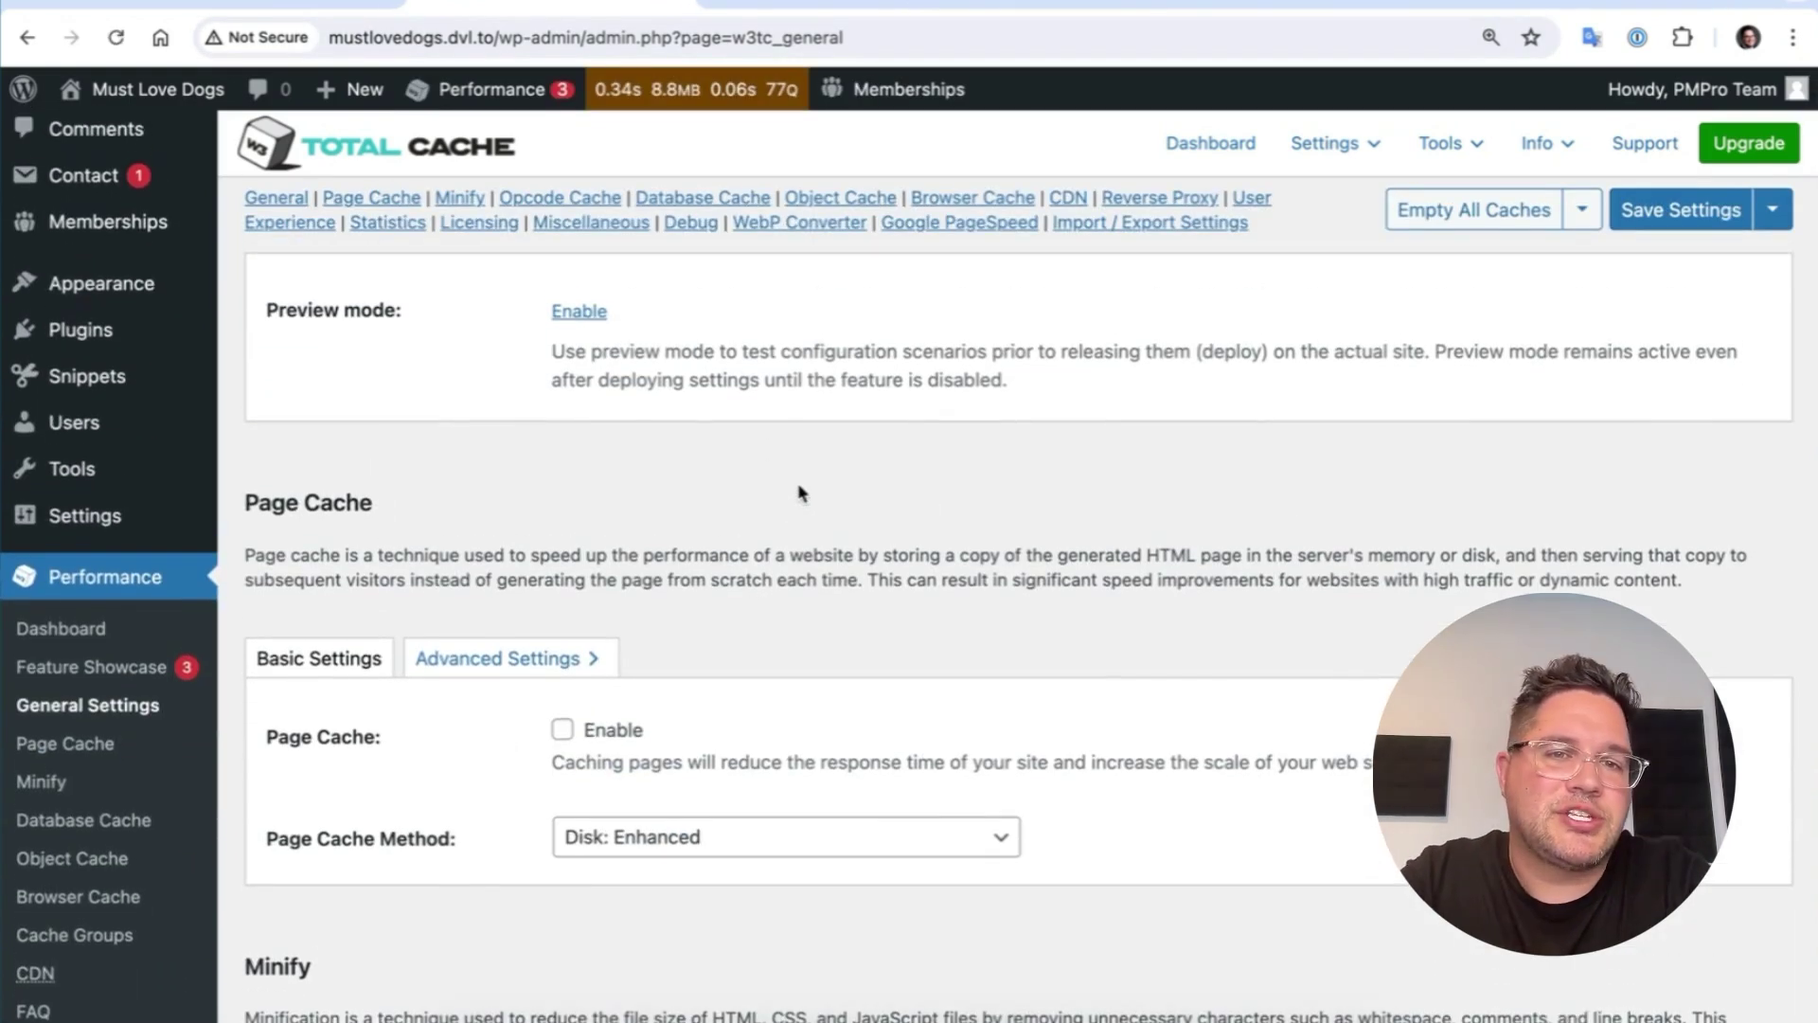
left_click(846, 3)
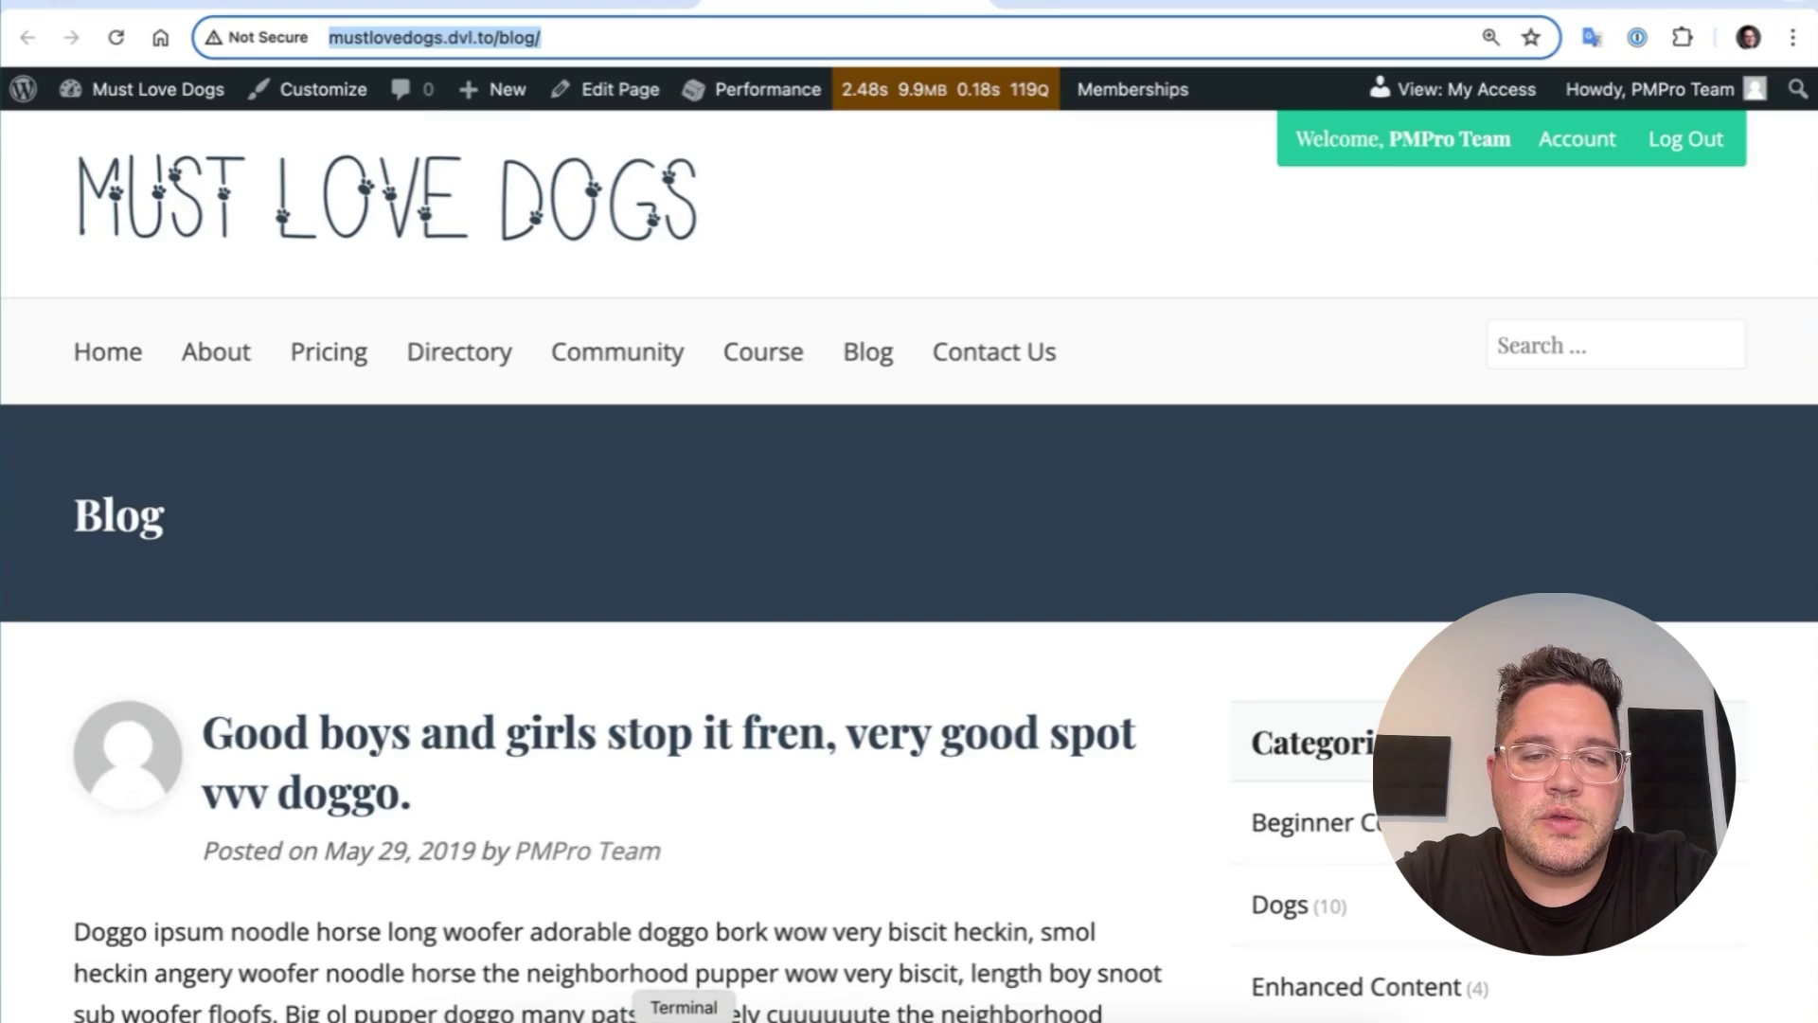
Run siege -t10s -c250 against the copied blog URL and select the results summary.
left_click(684, 1018)
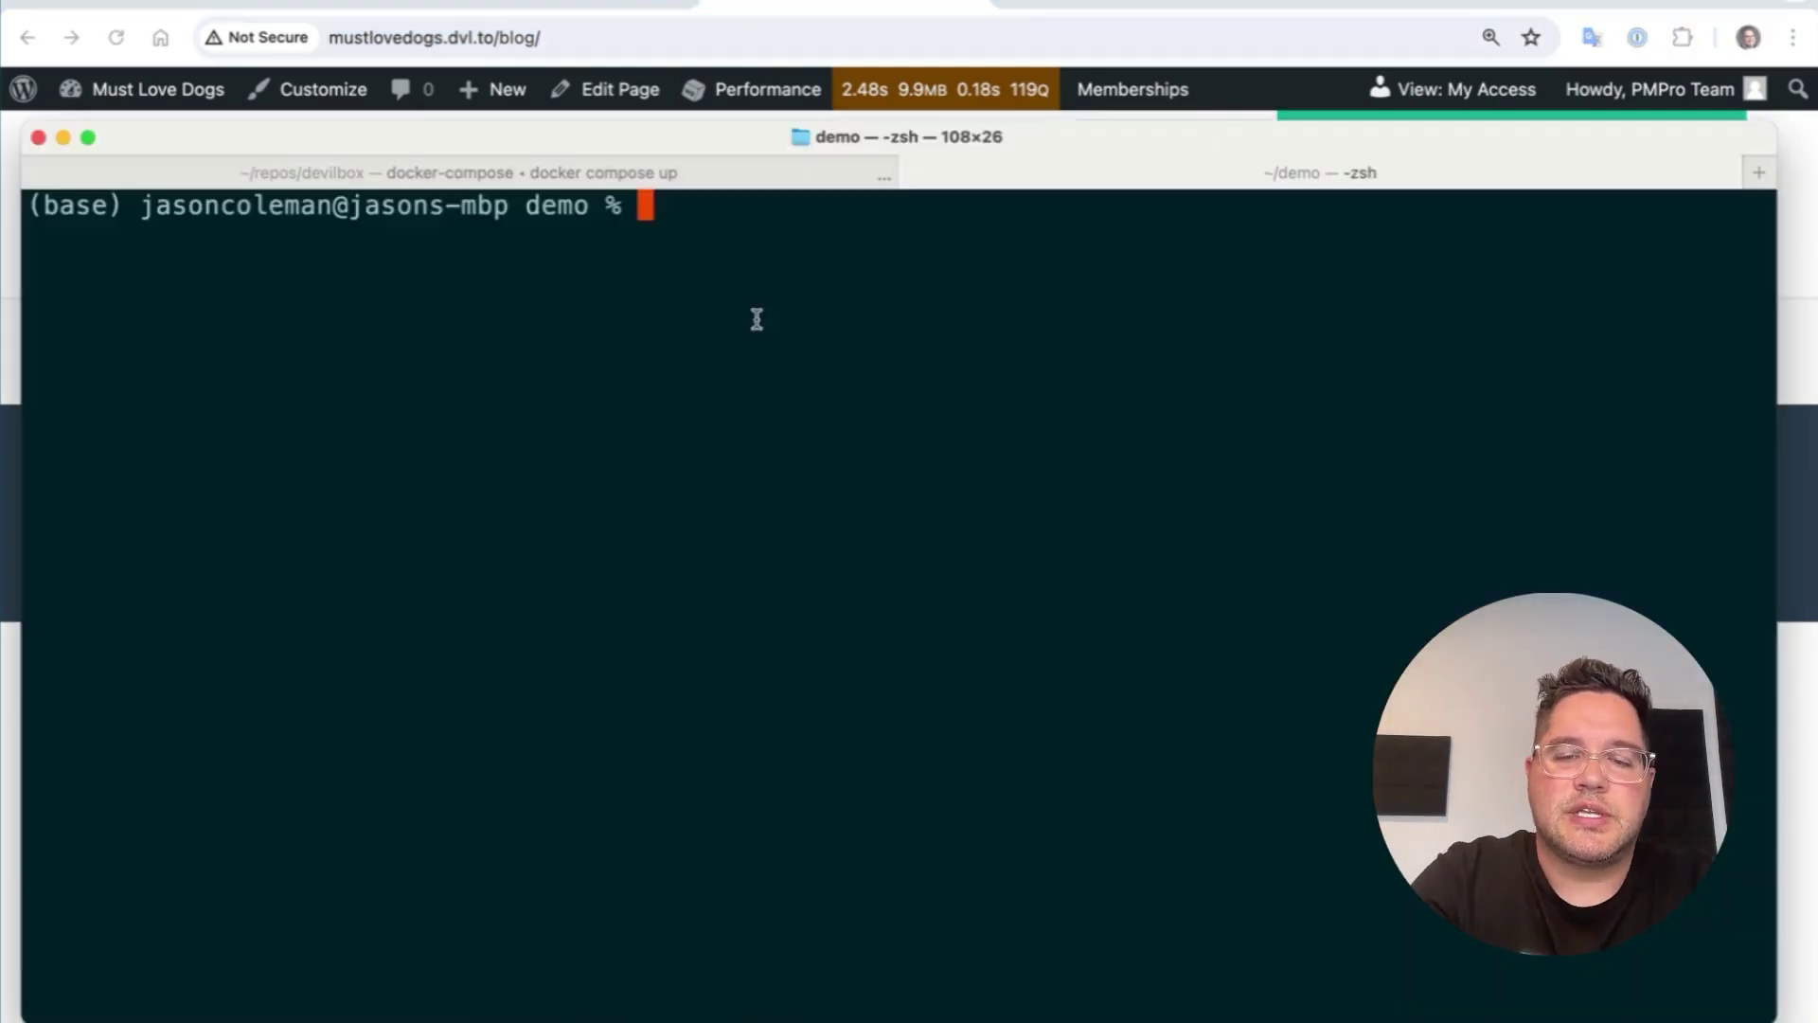
type("siege")
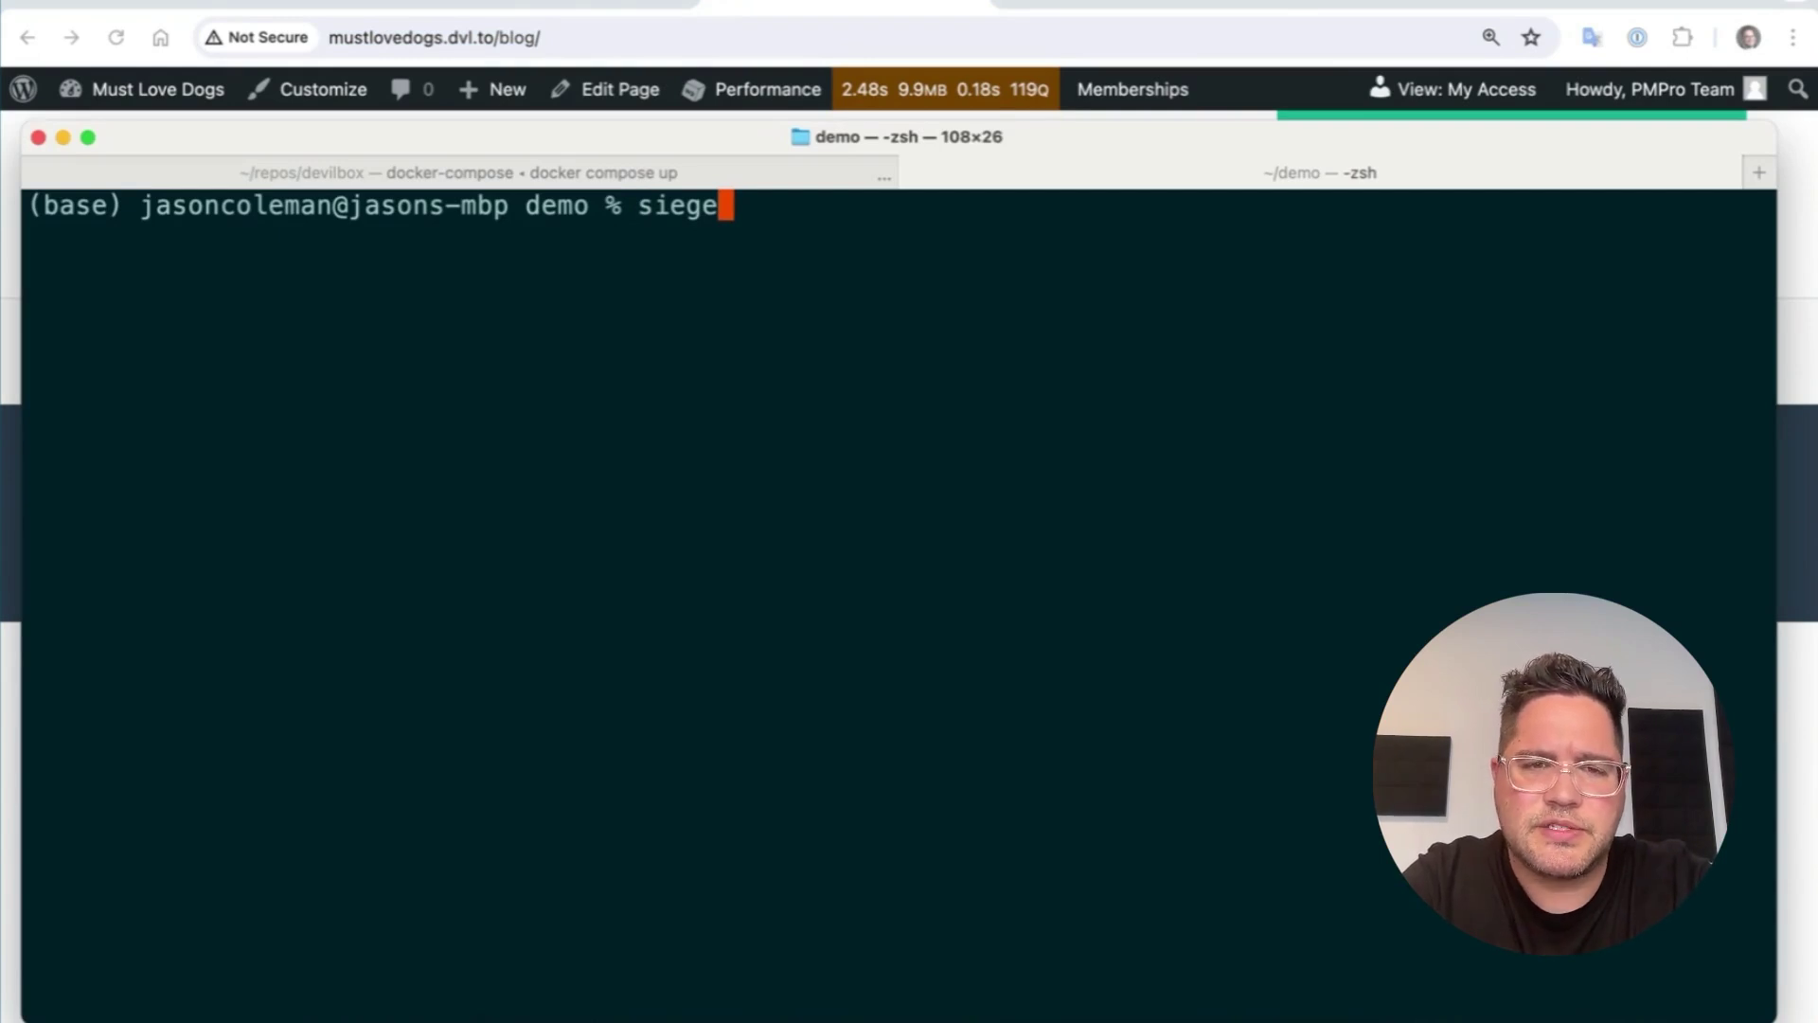
type(" -t")
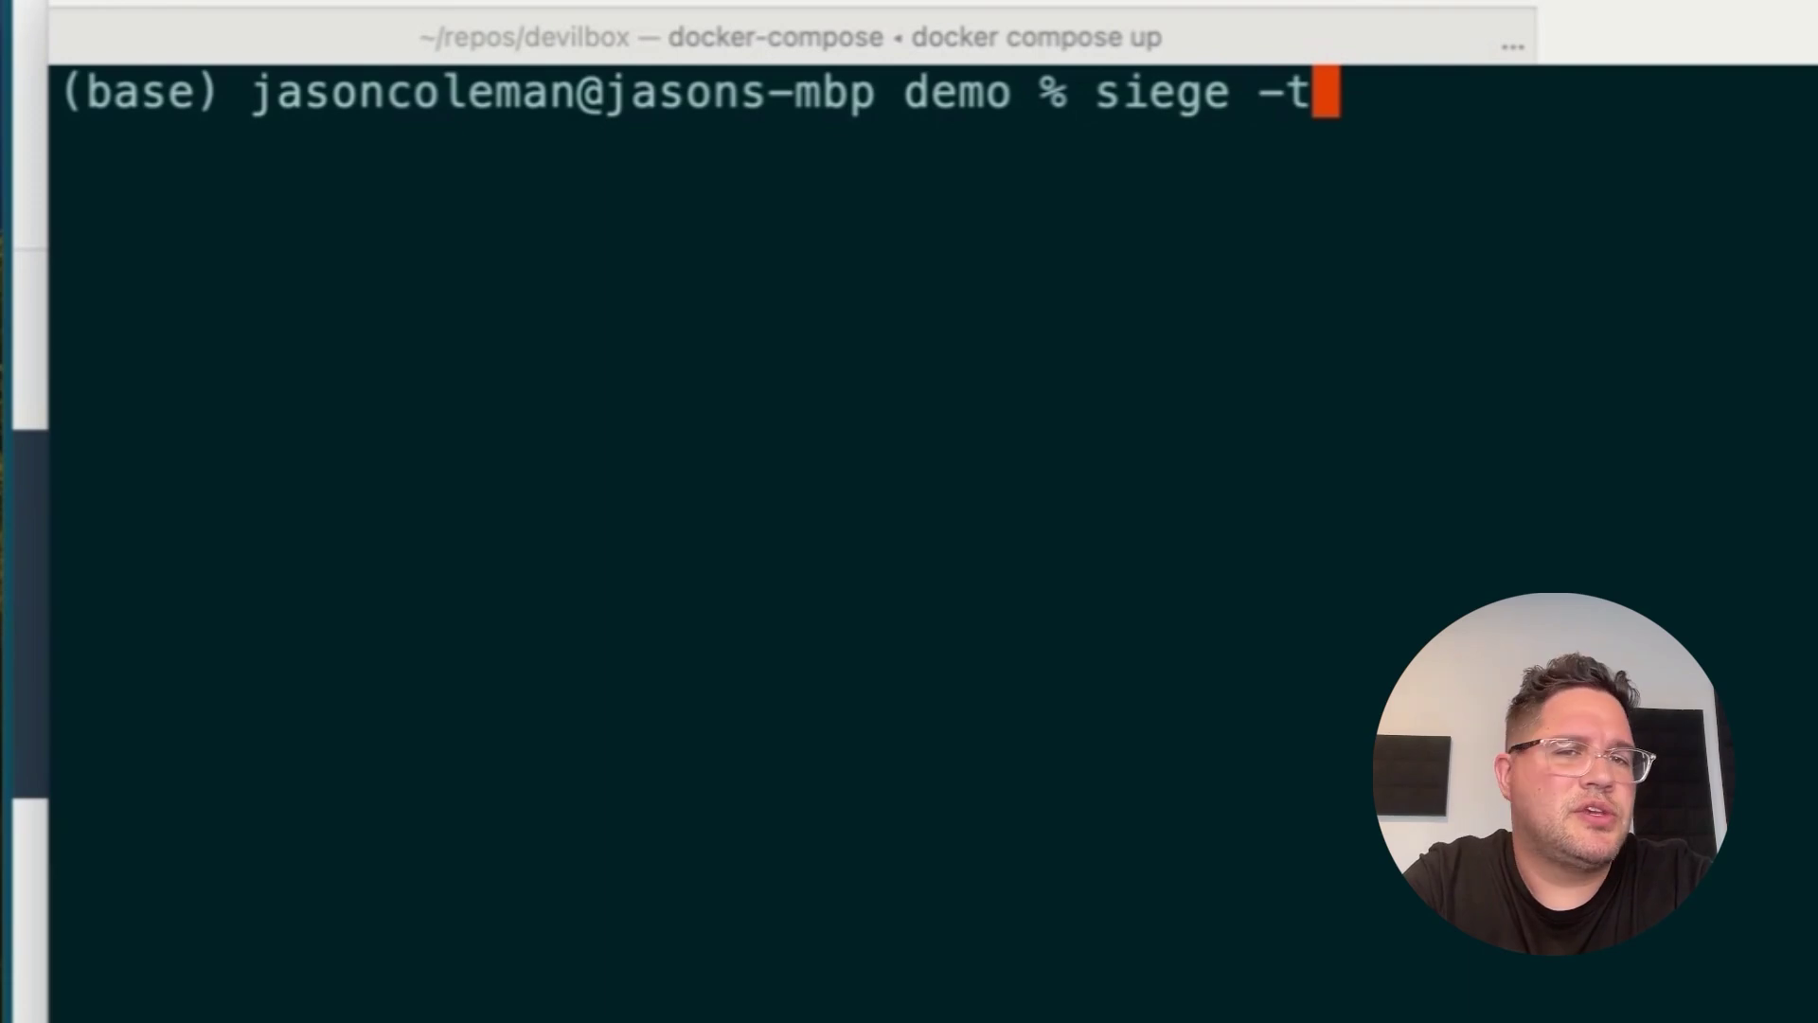
type("10s")
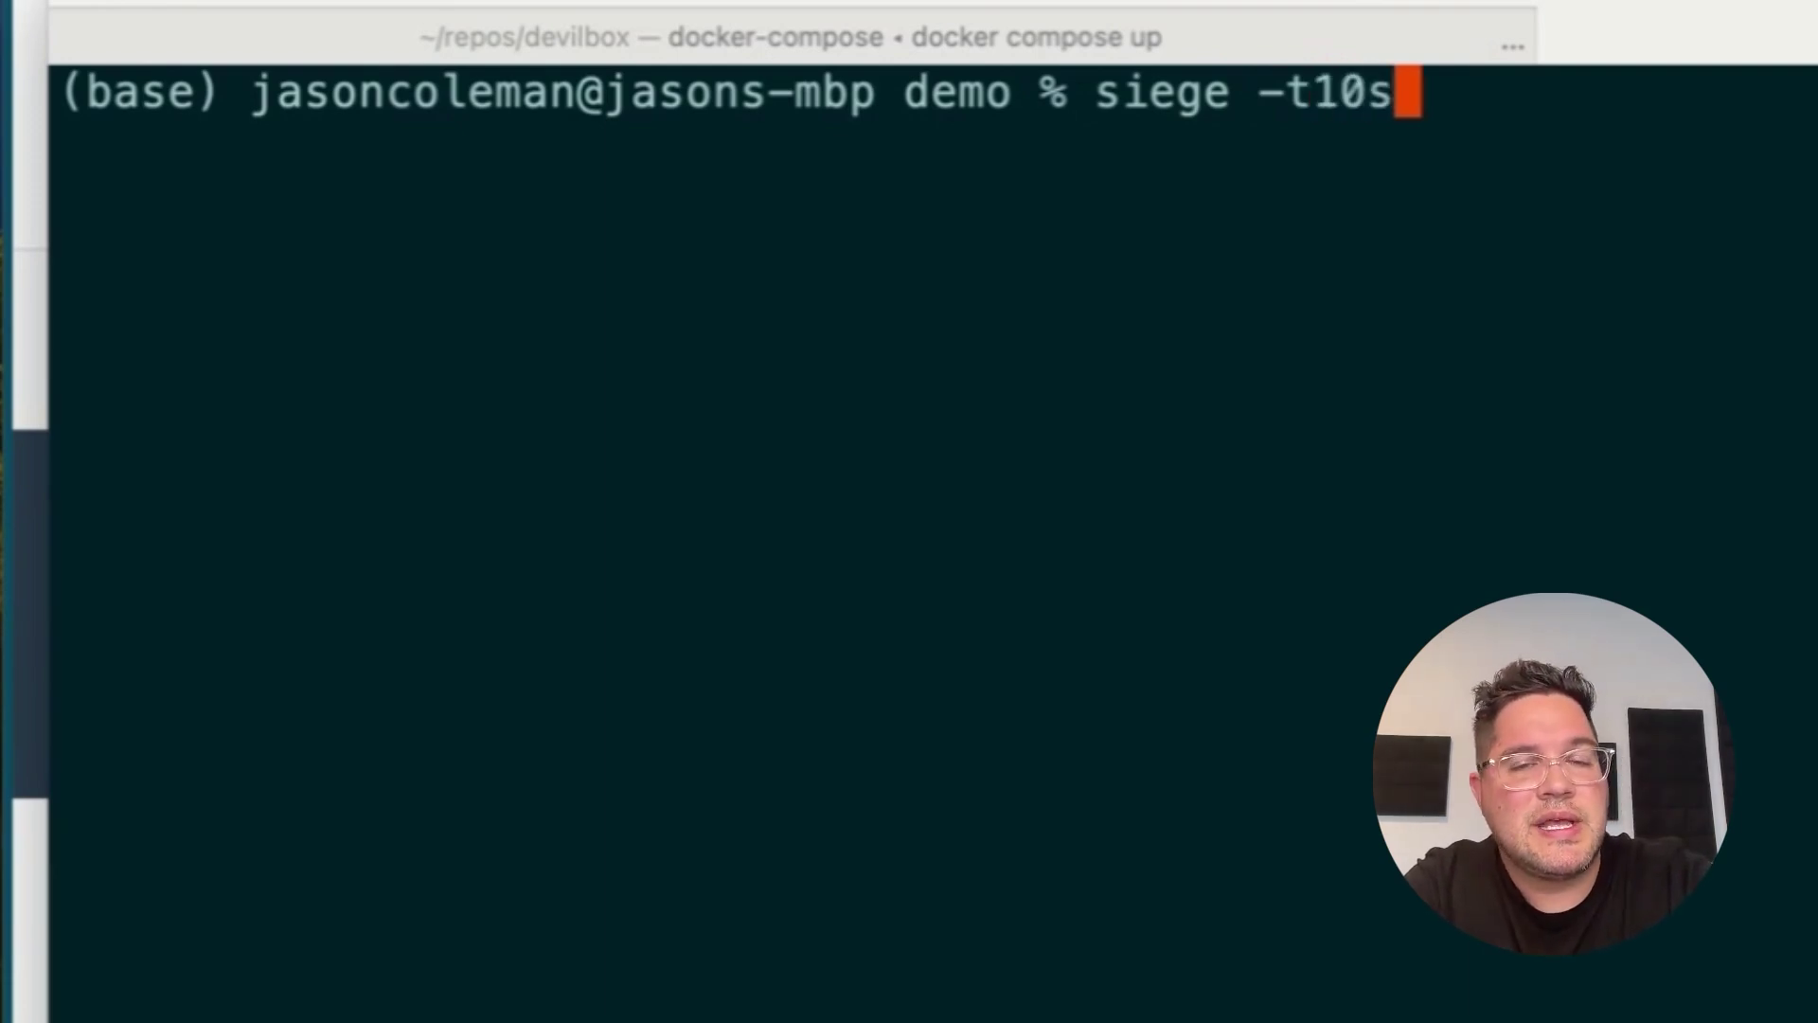
type(" -c")
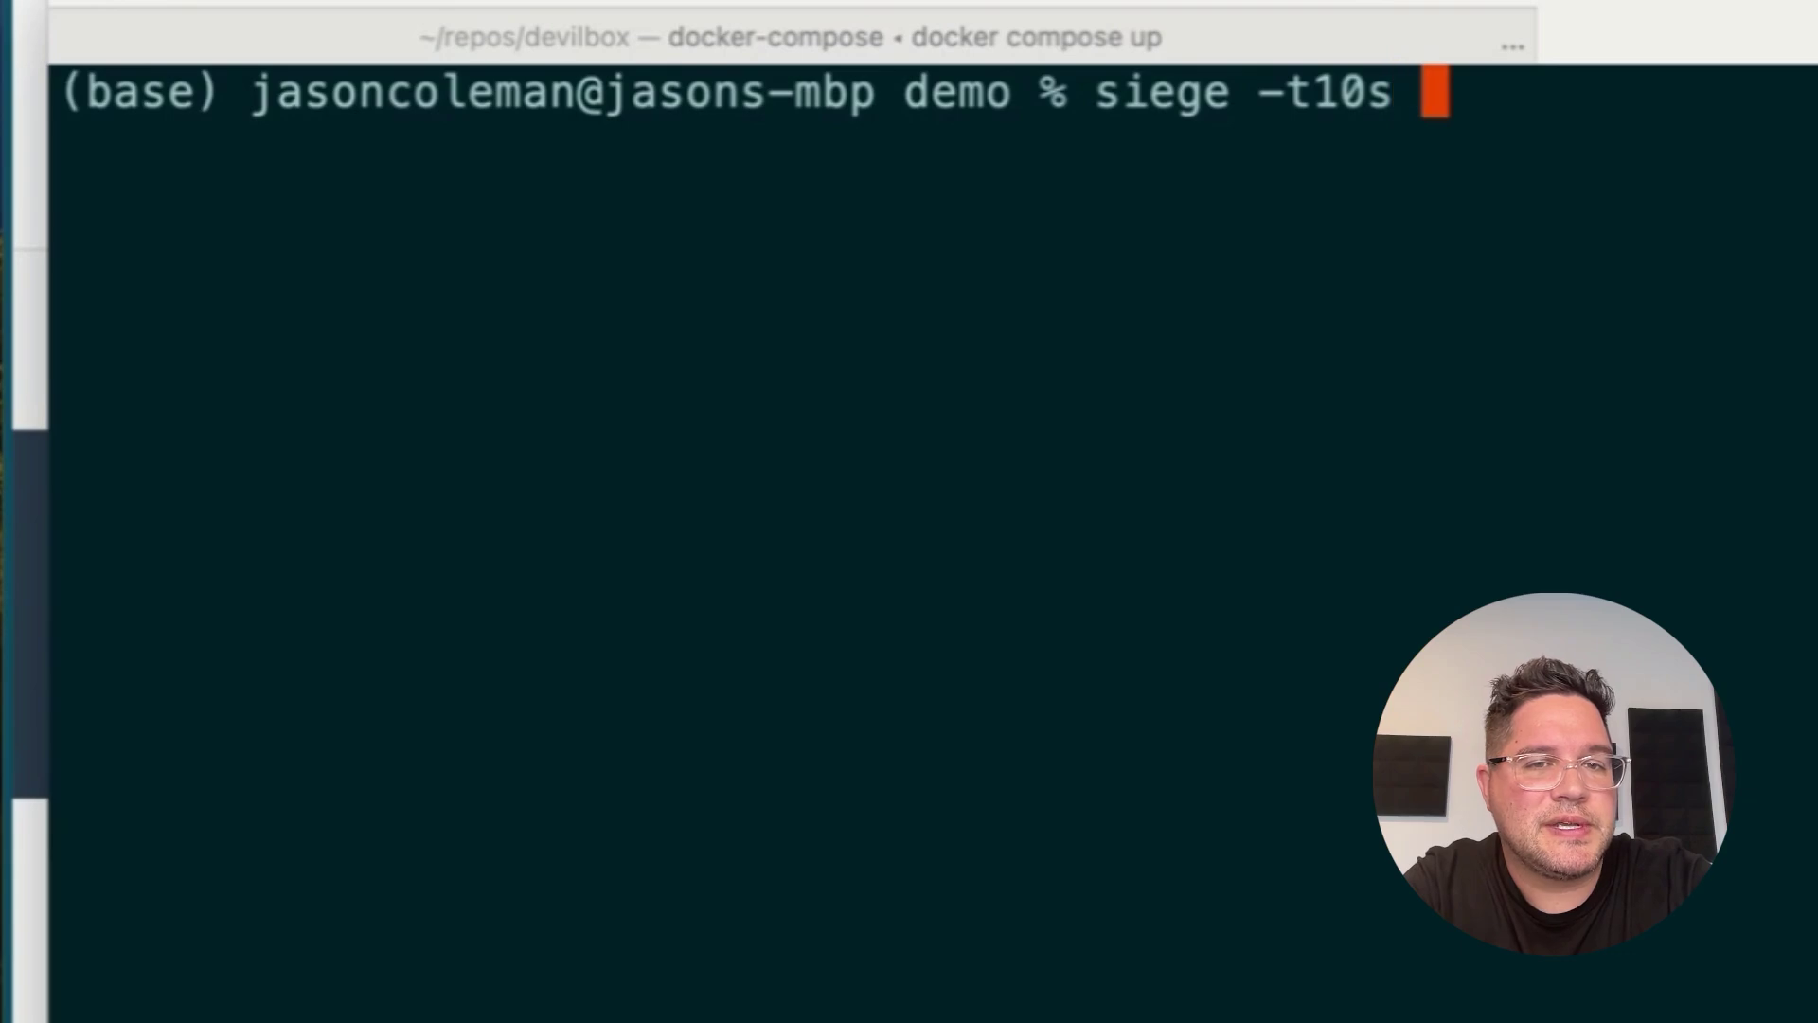
type("250")
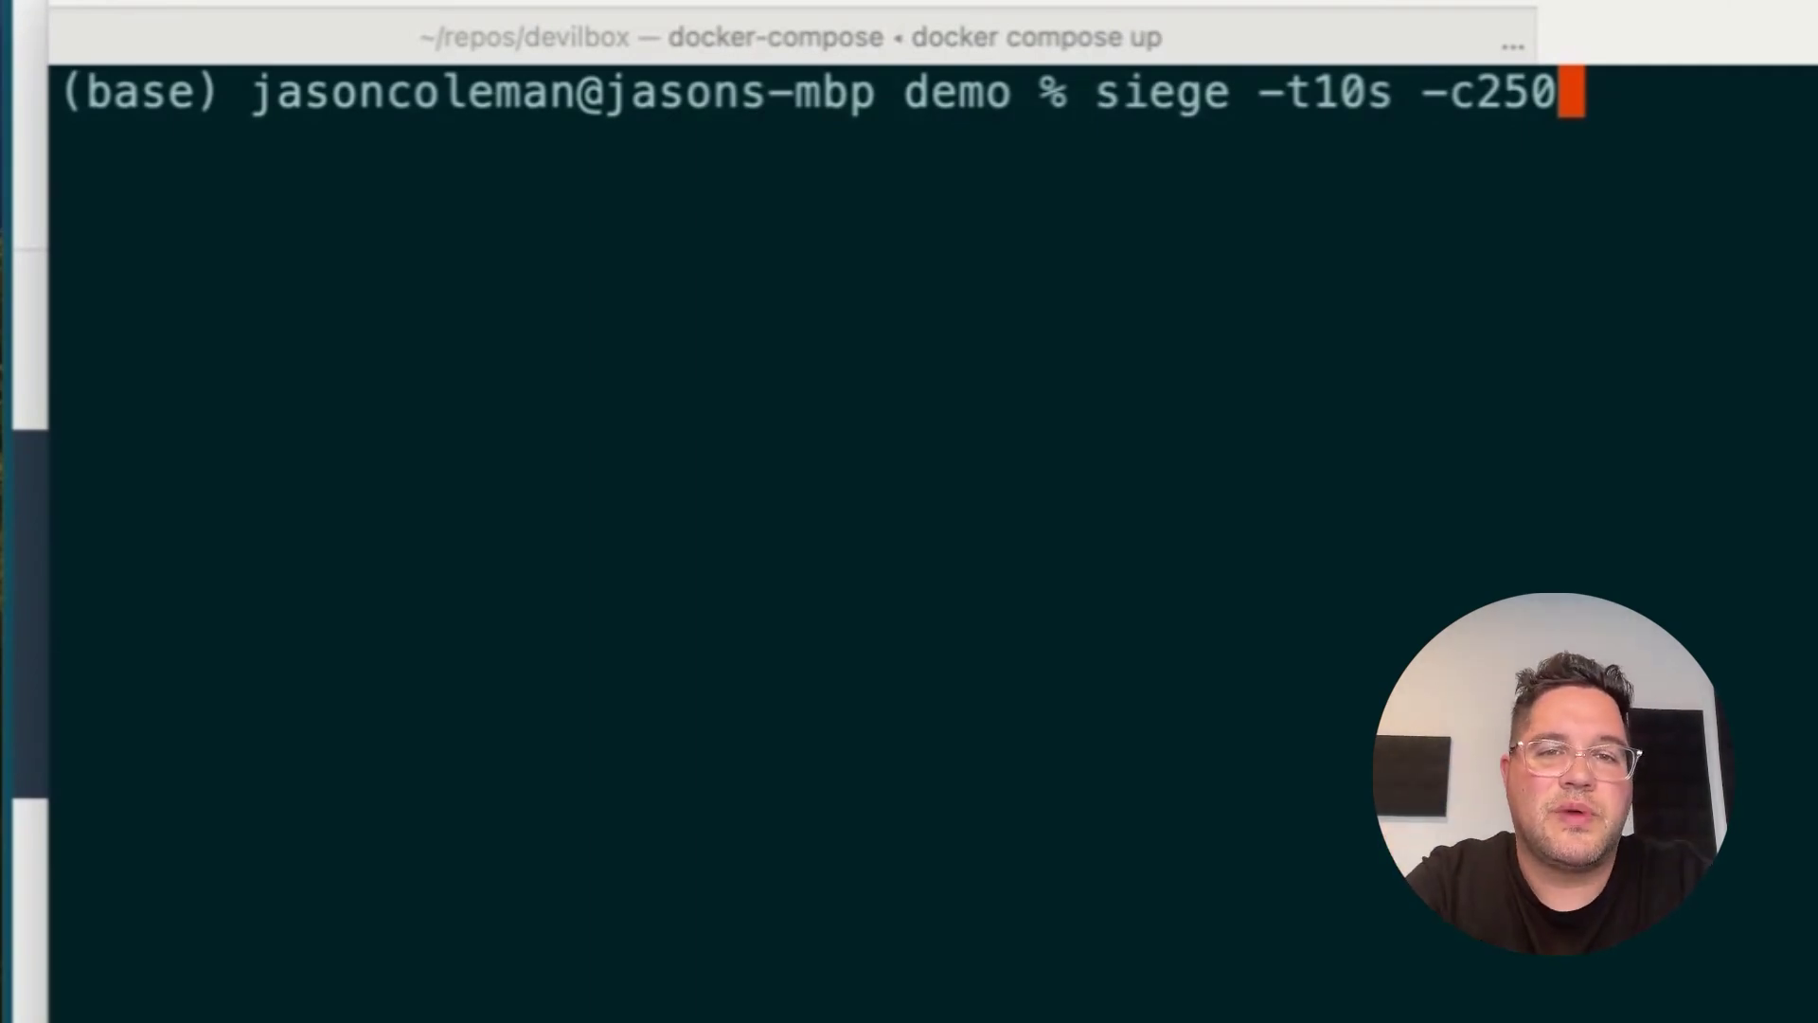
key("super+Tab")
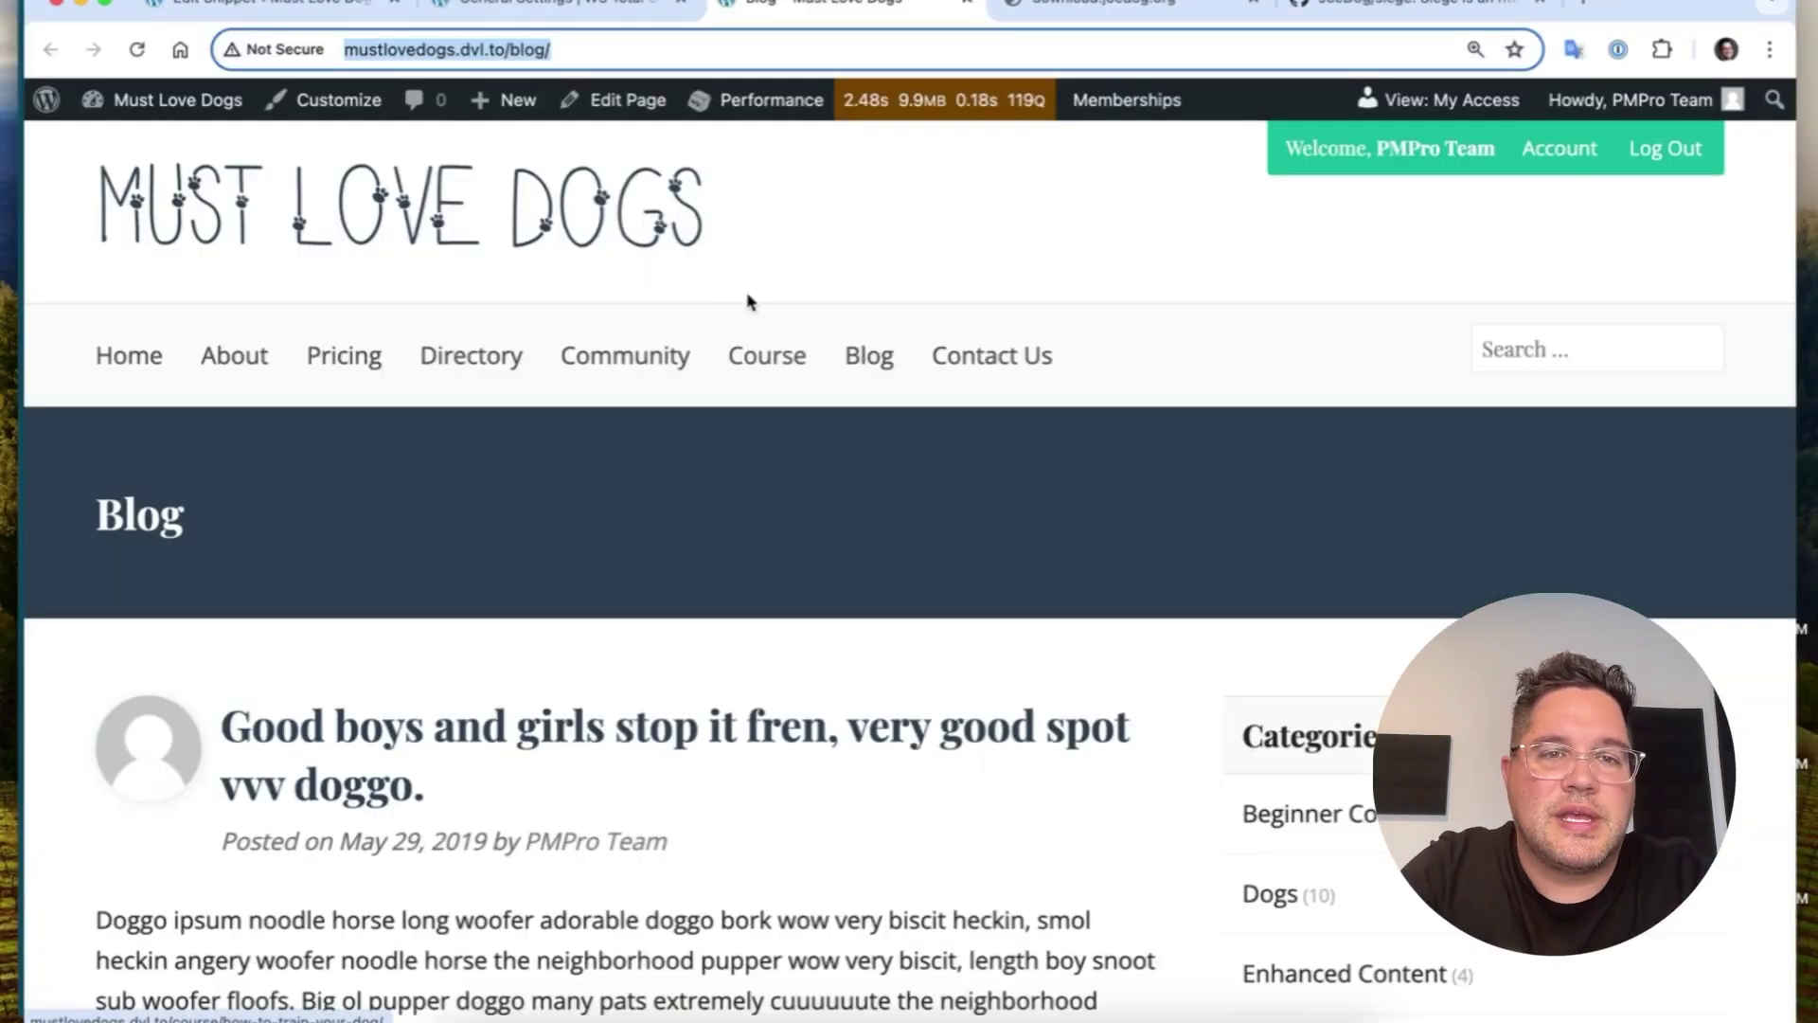
key("super+Tab")
type("http://mustlovedogs.dvl.to/blog/")
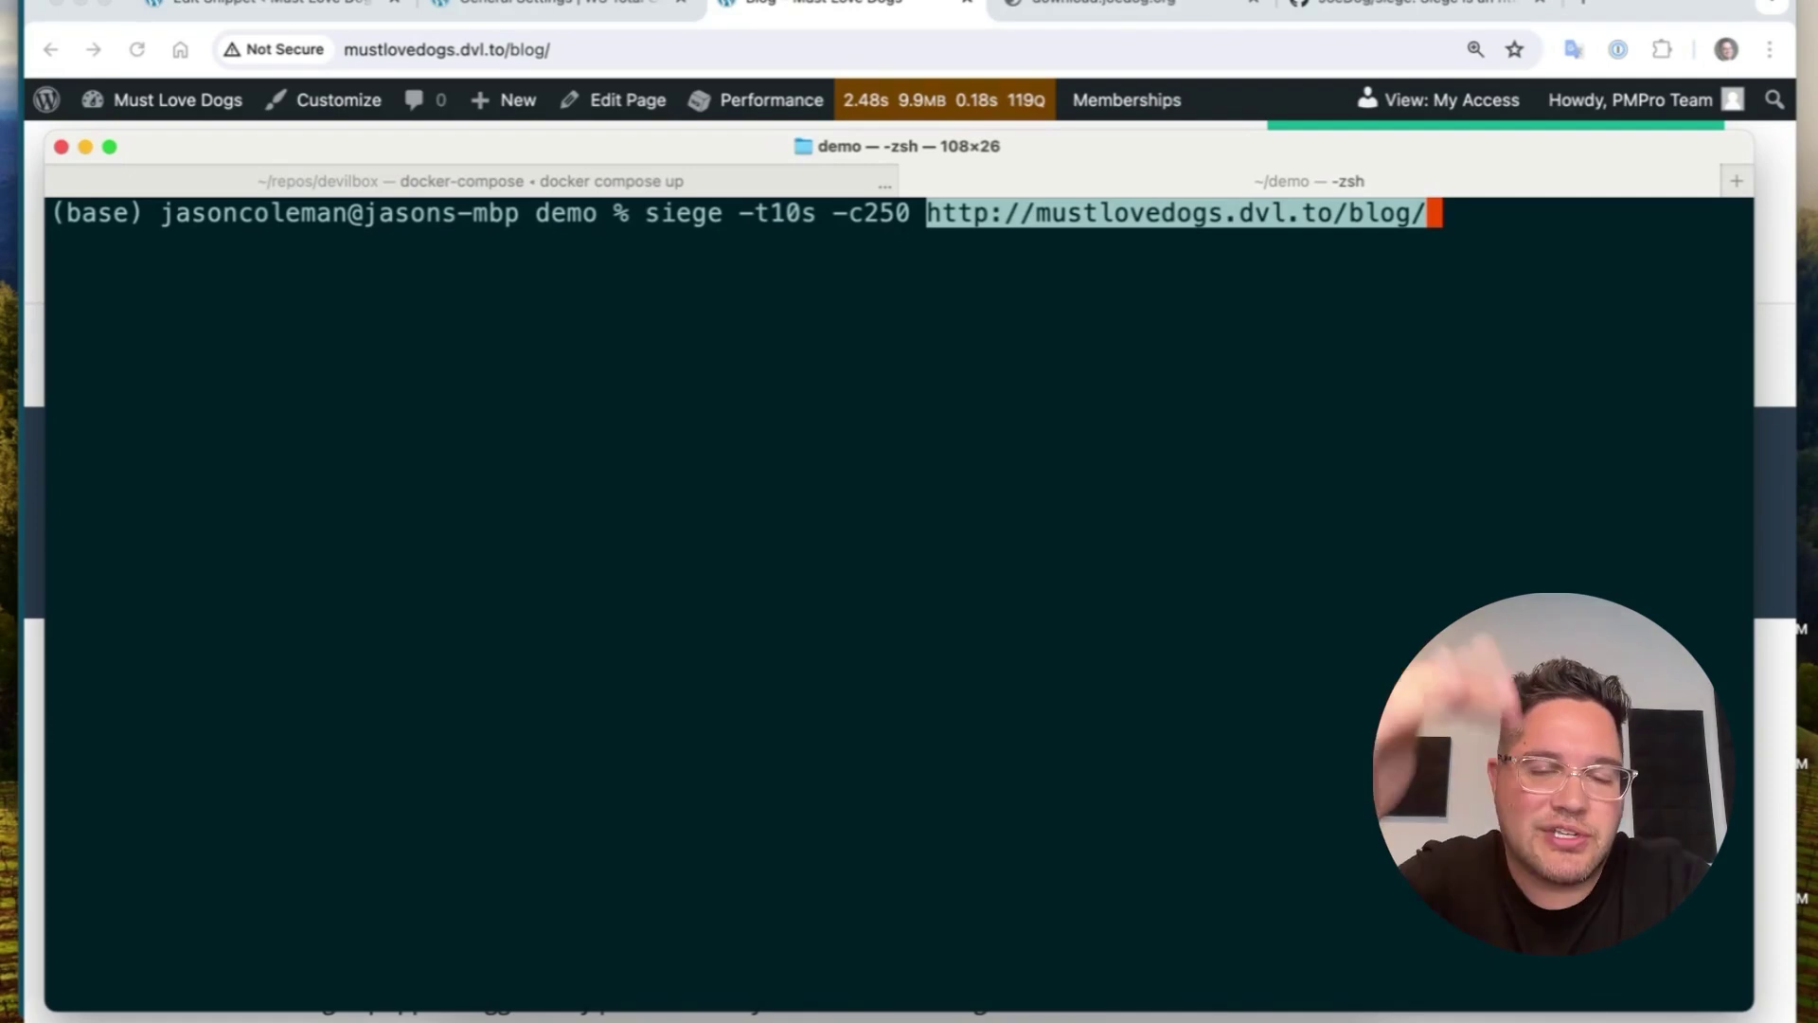
key("Return")
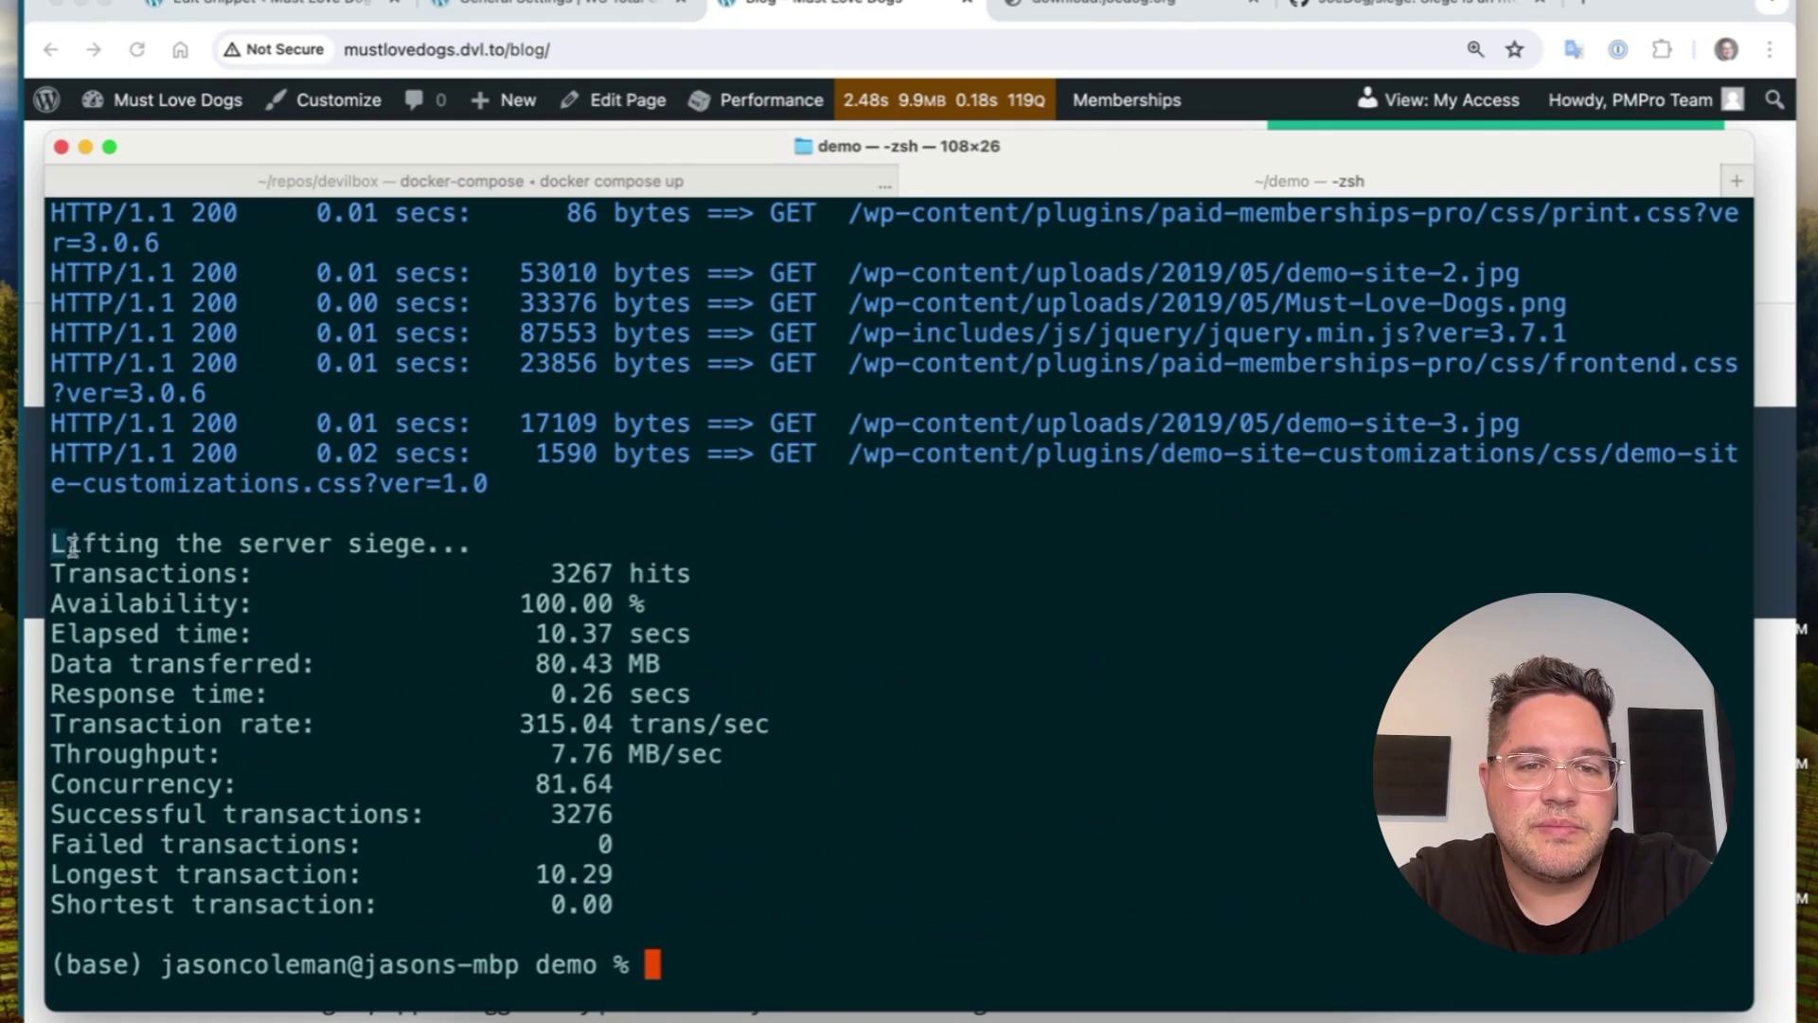
left_click_drag(71, 547, 629, 895)
key("super+c")
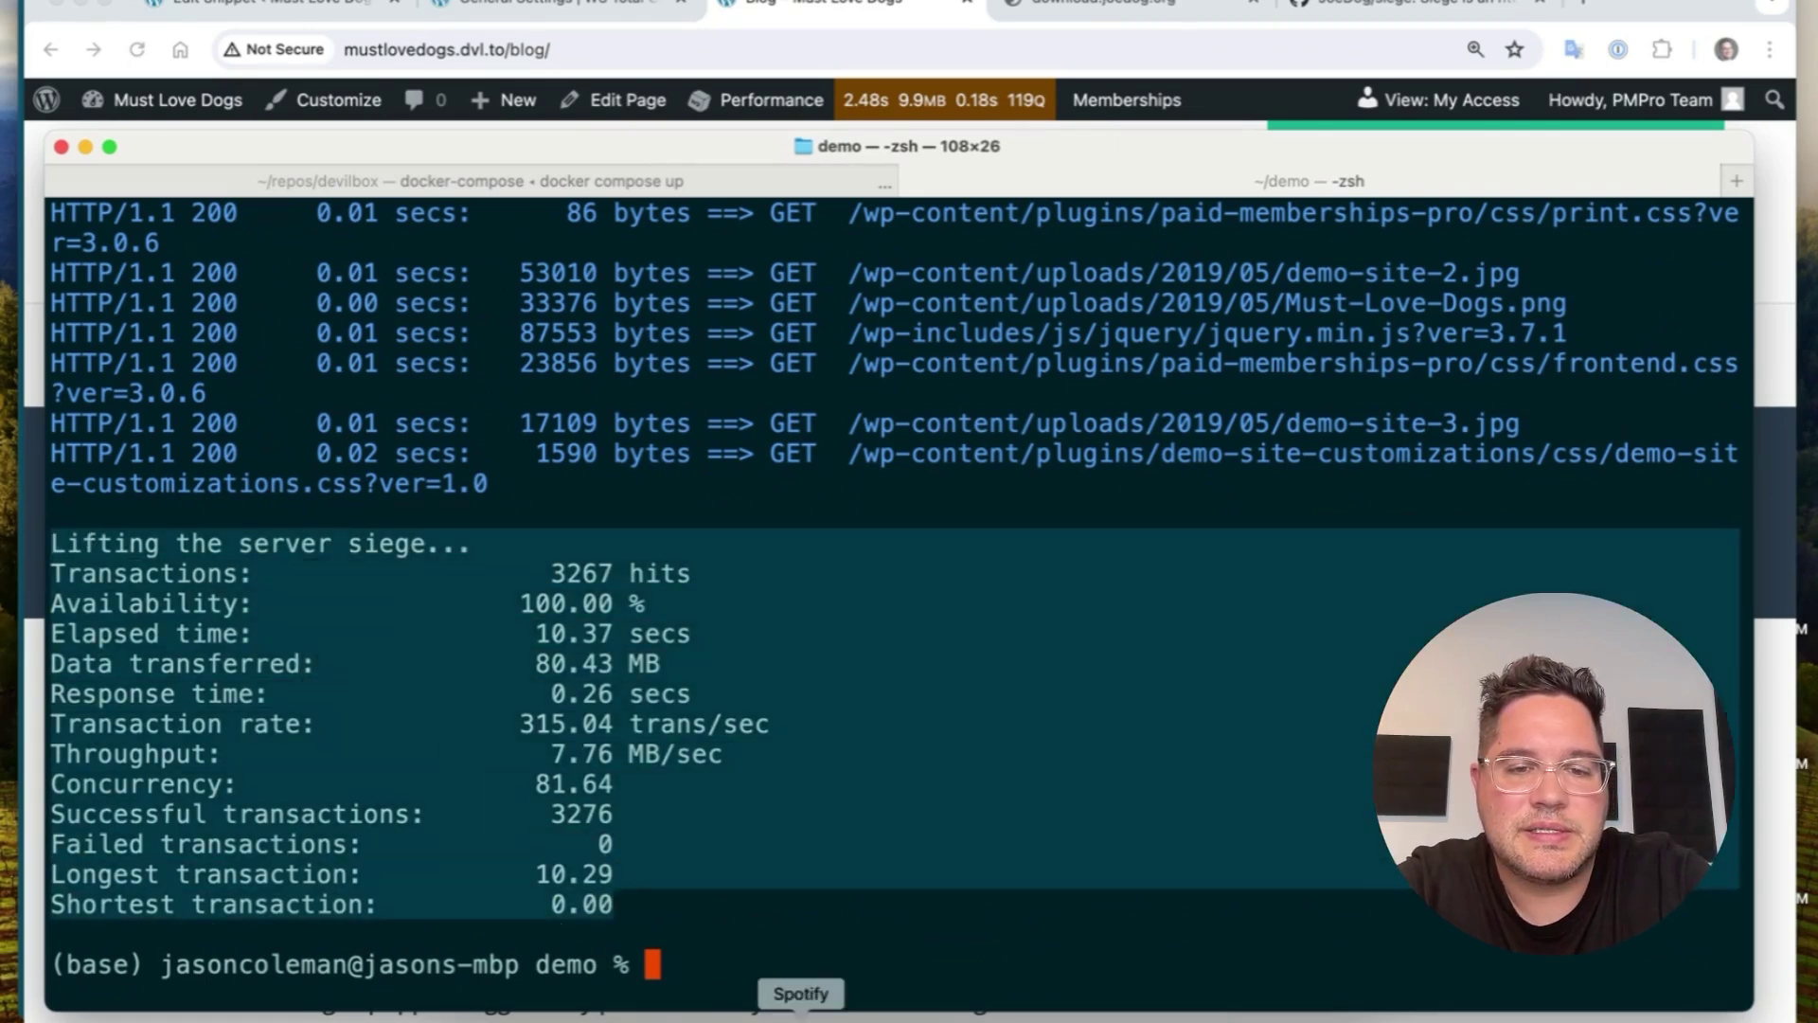
Replace Untitled-1's contents in VS Code with the uncached siege summary.
left_click(751, 1019)
key("super+a")
key("BackSpace")
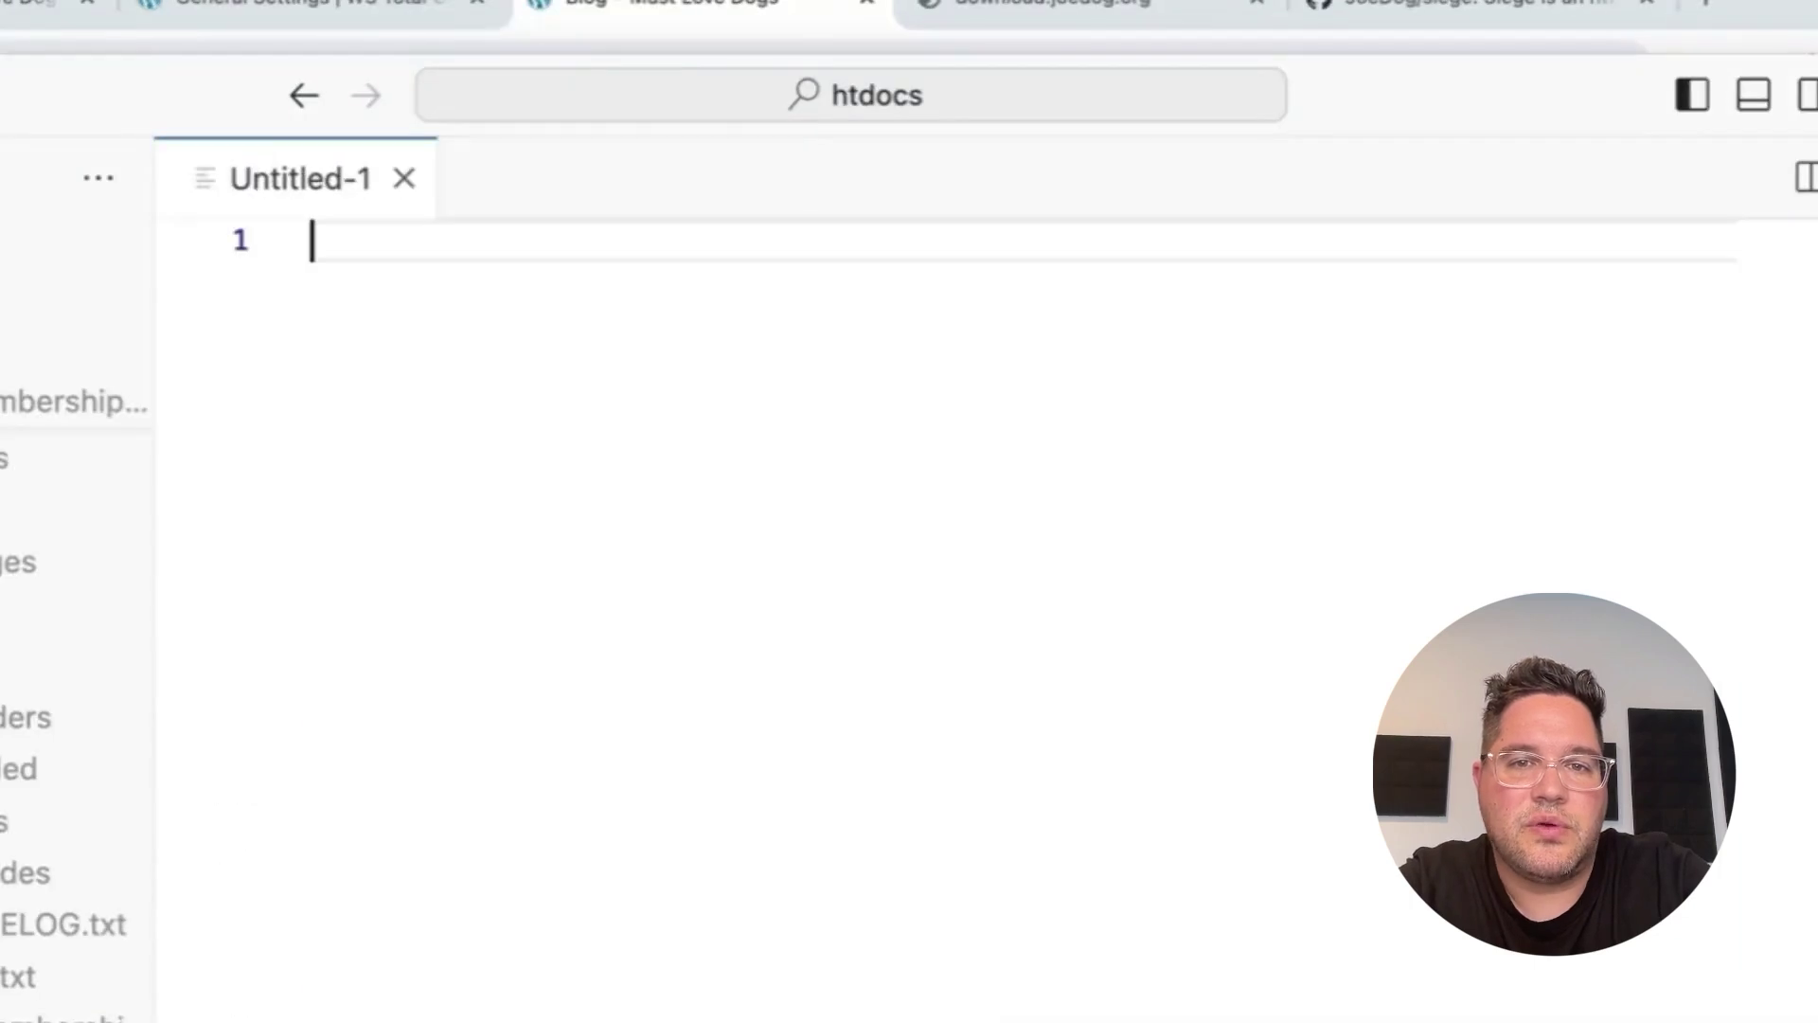
key("super+v")
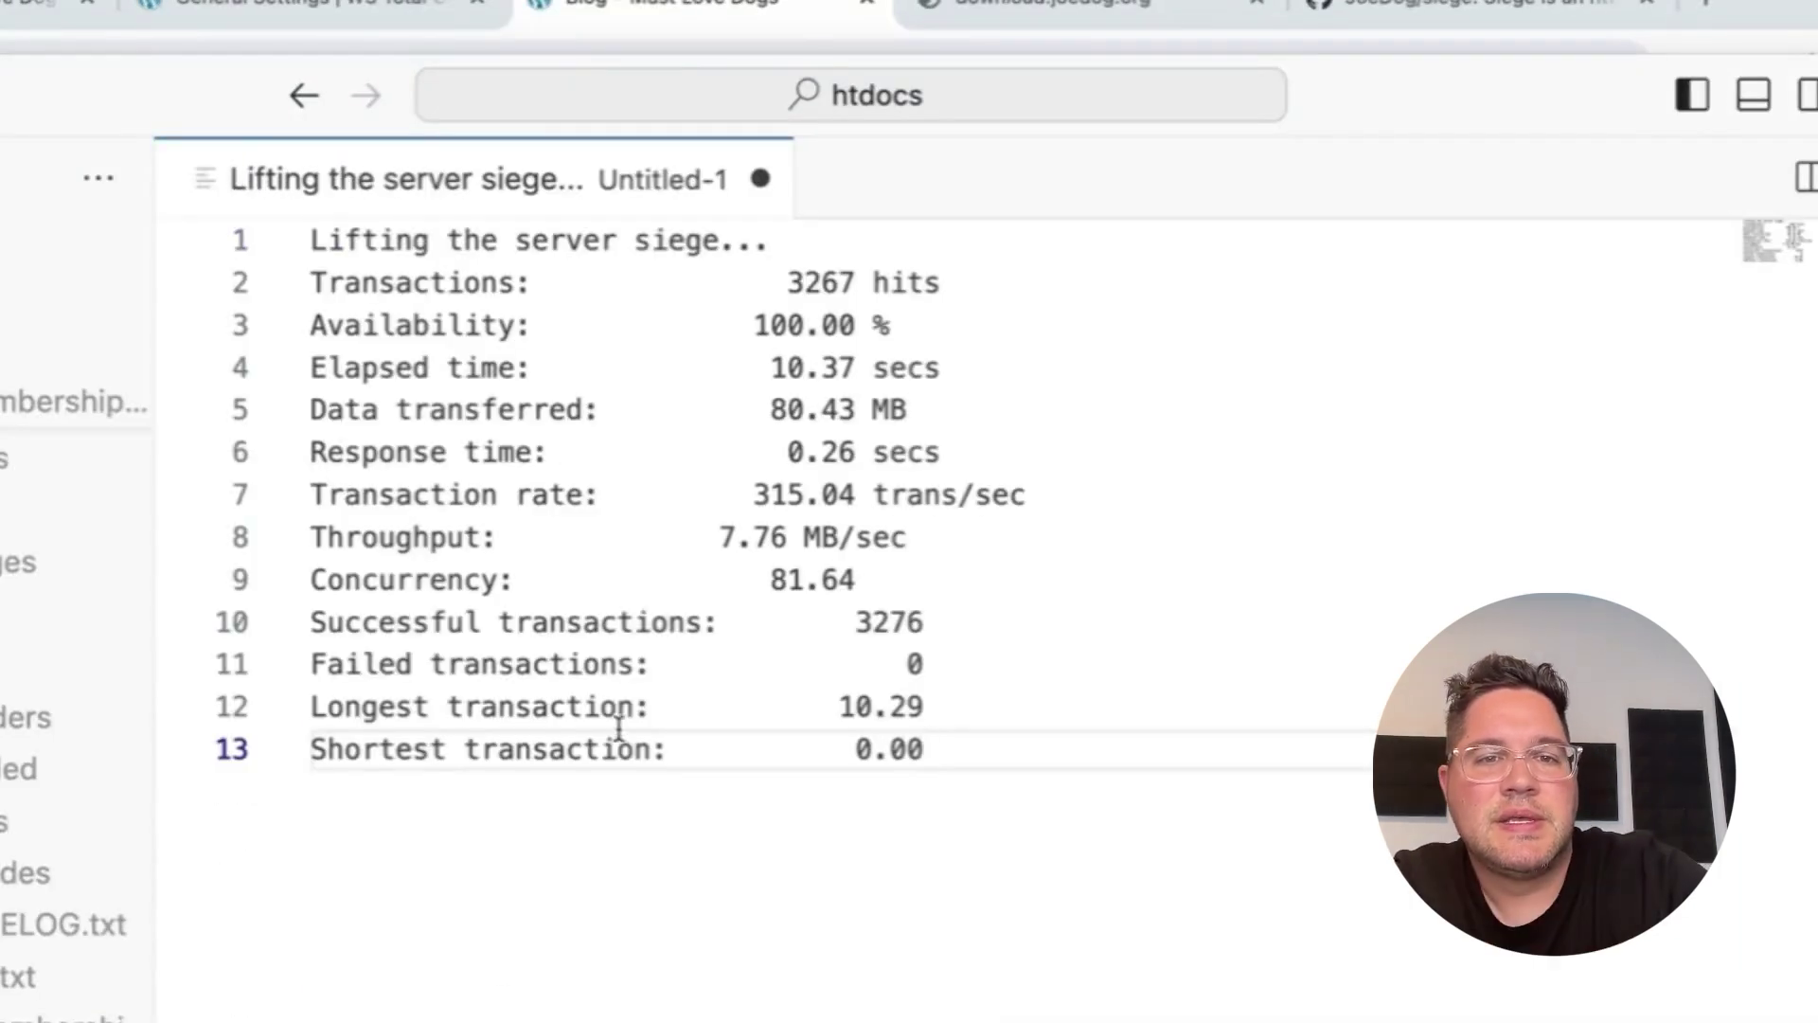
Highlight key figures: 3267 transactions, 80.43 MB, 0.26 s response, 81.64 concurrency, 10.29 longest.
left_click(822, 281)
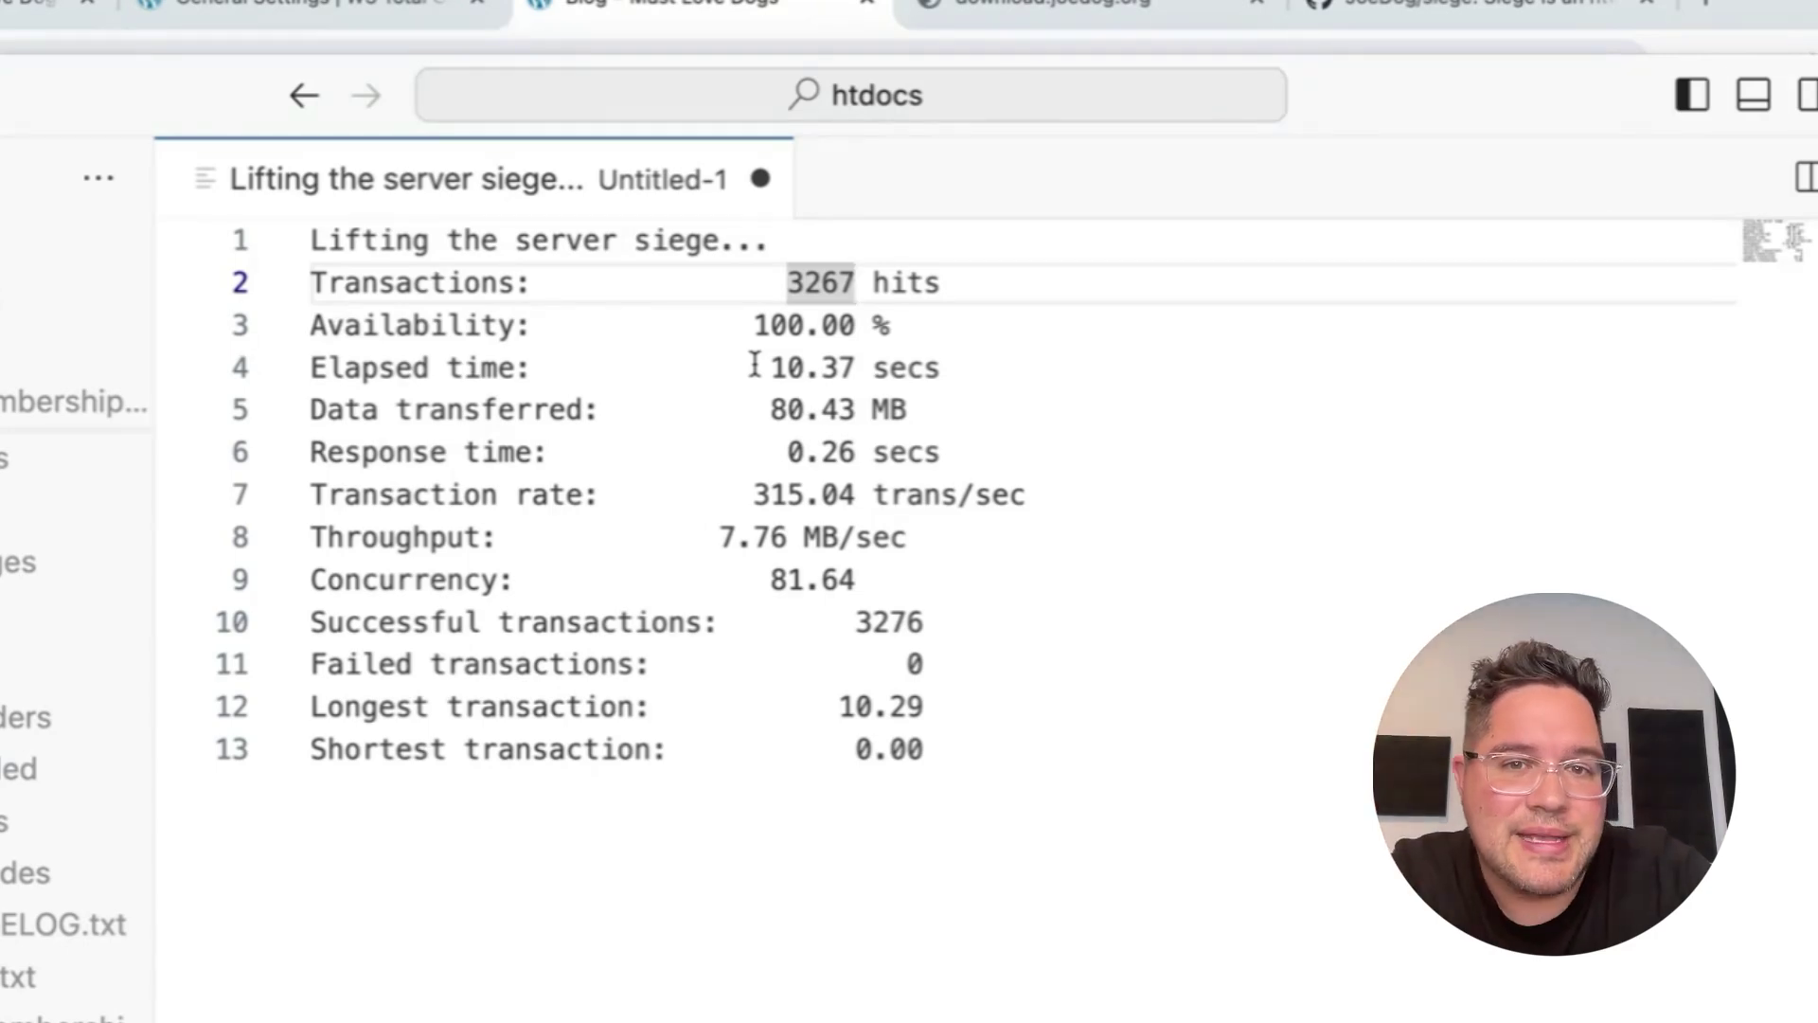
left_click(757, 409)
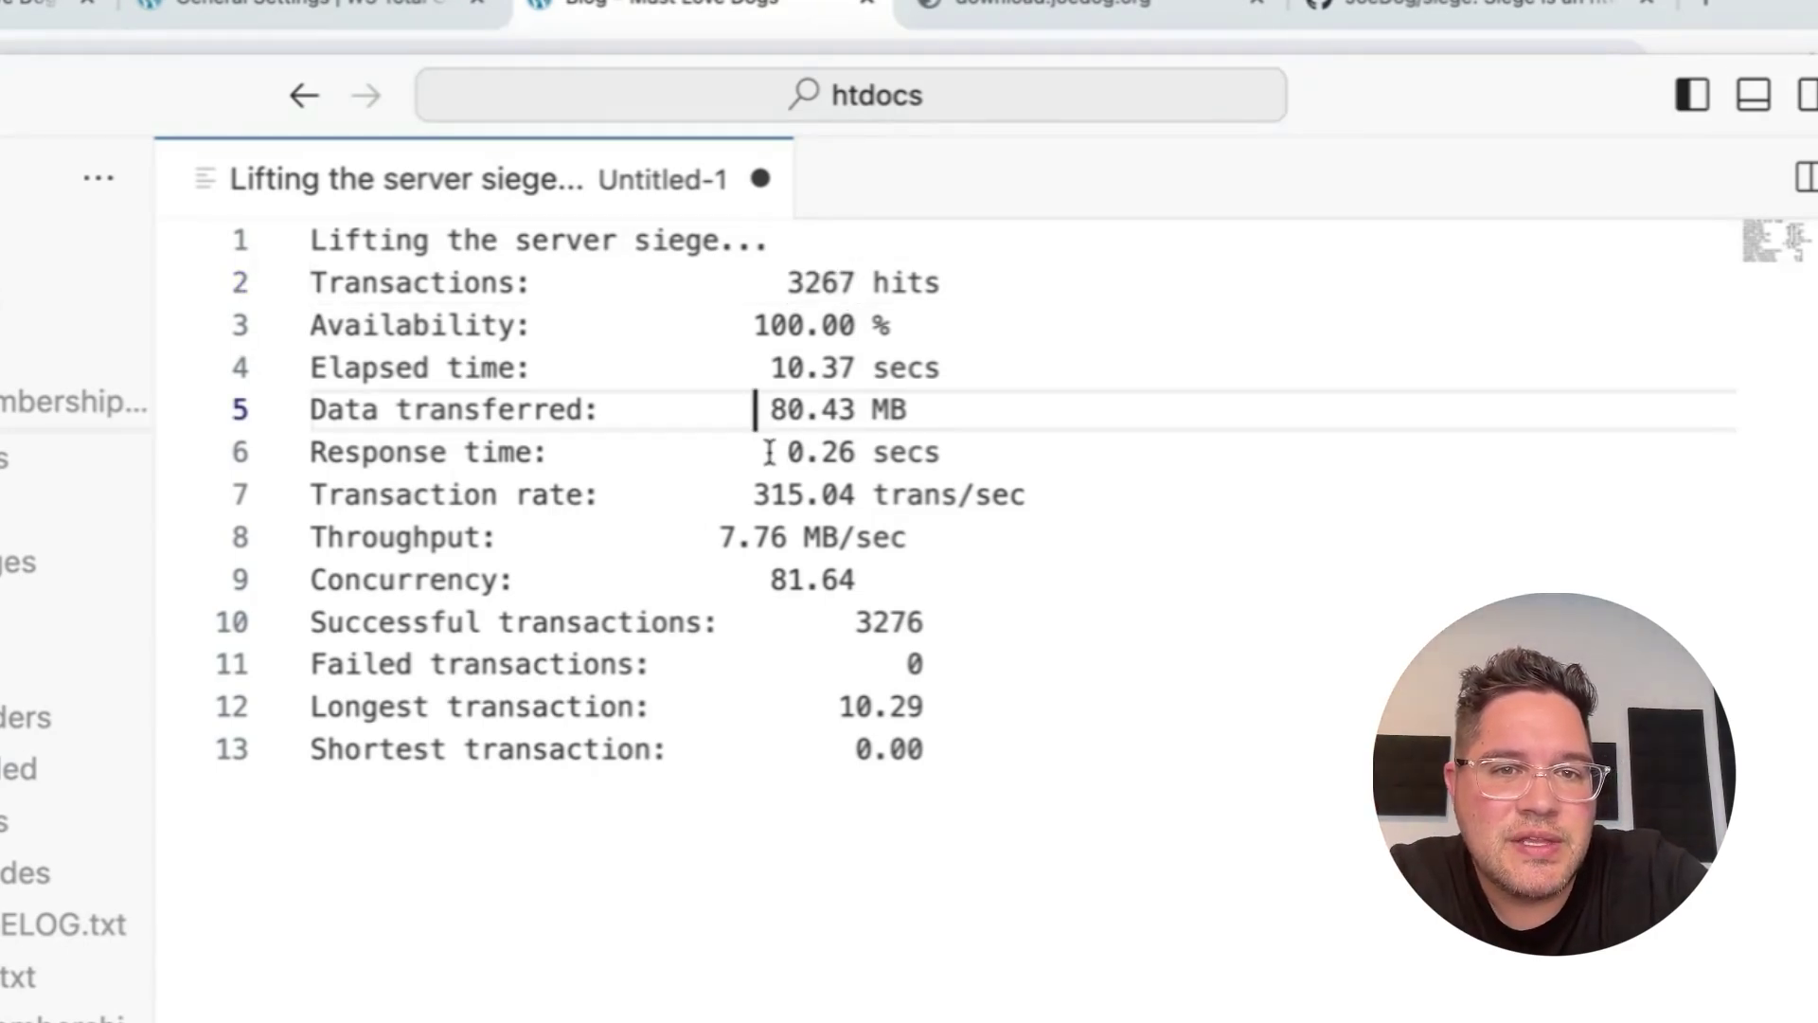
left_click(769, 452)
left_click(966, 455)
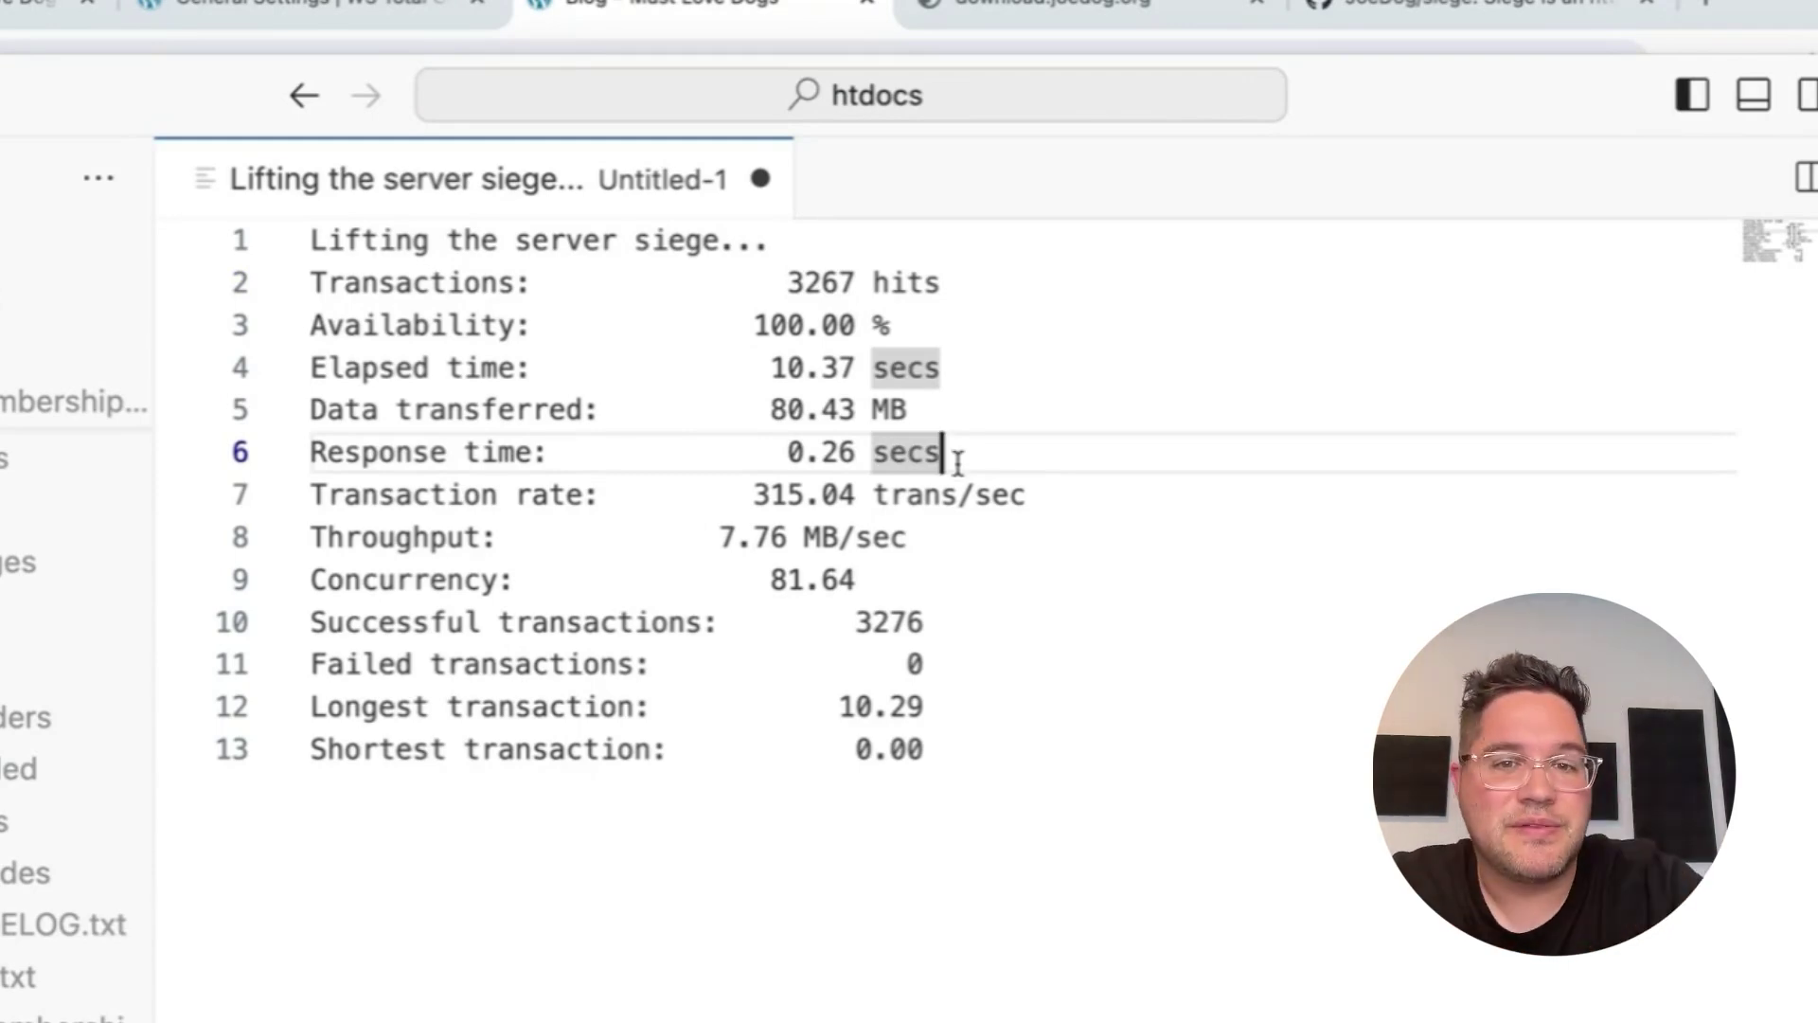
left_click_drag(770, 580, 857, 580)
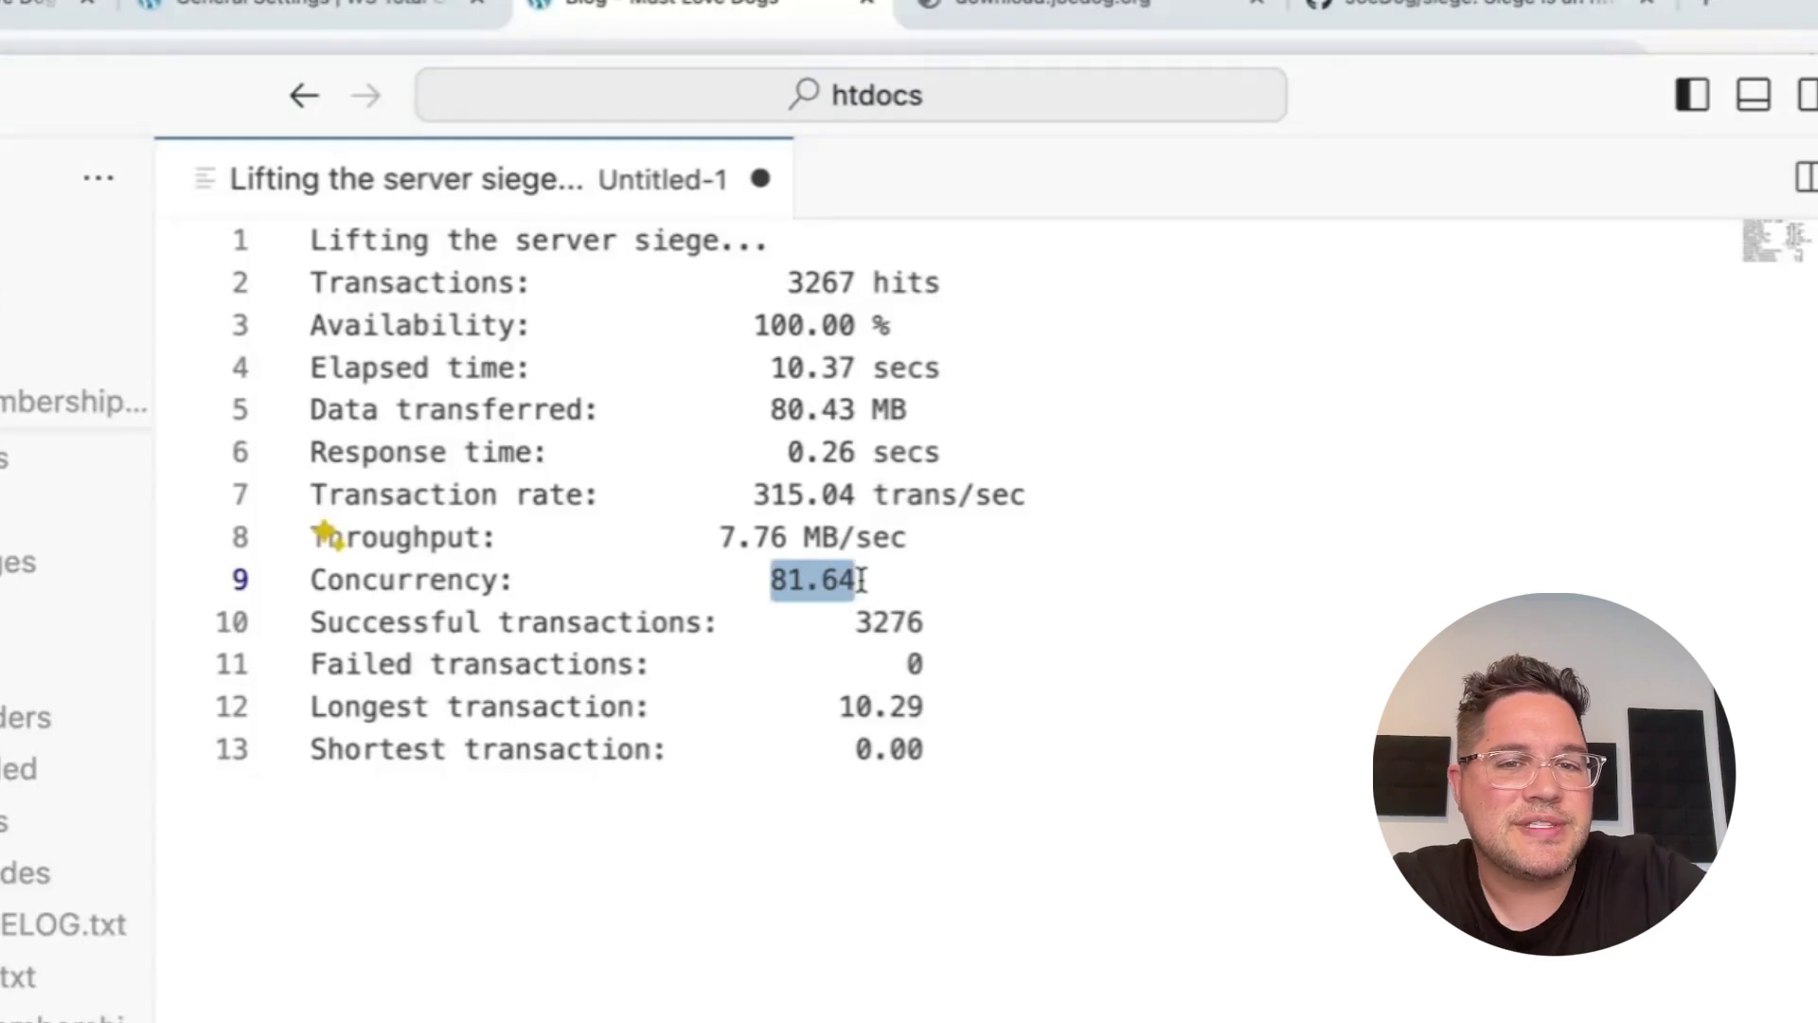
left_click(866, 579)
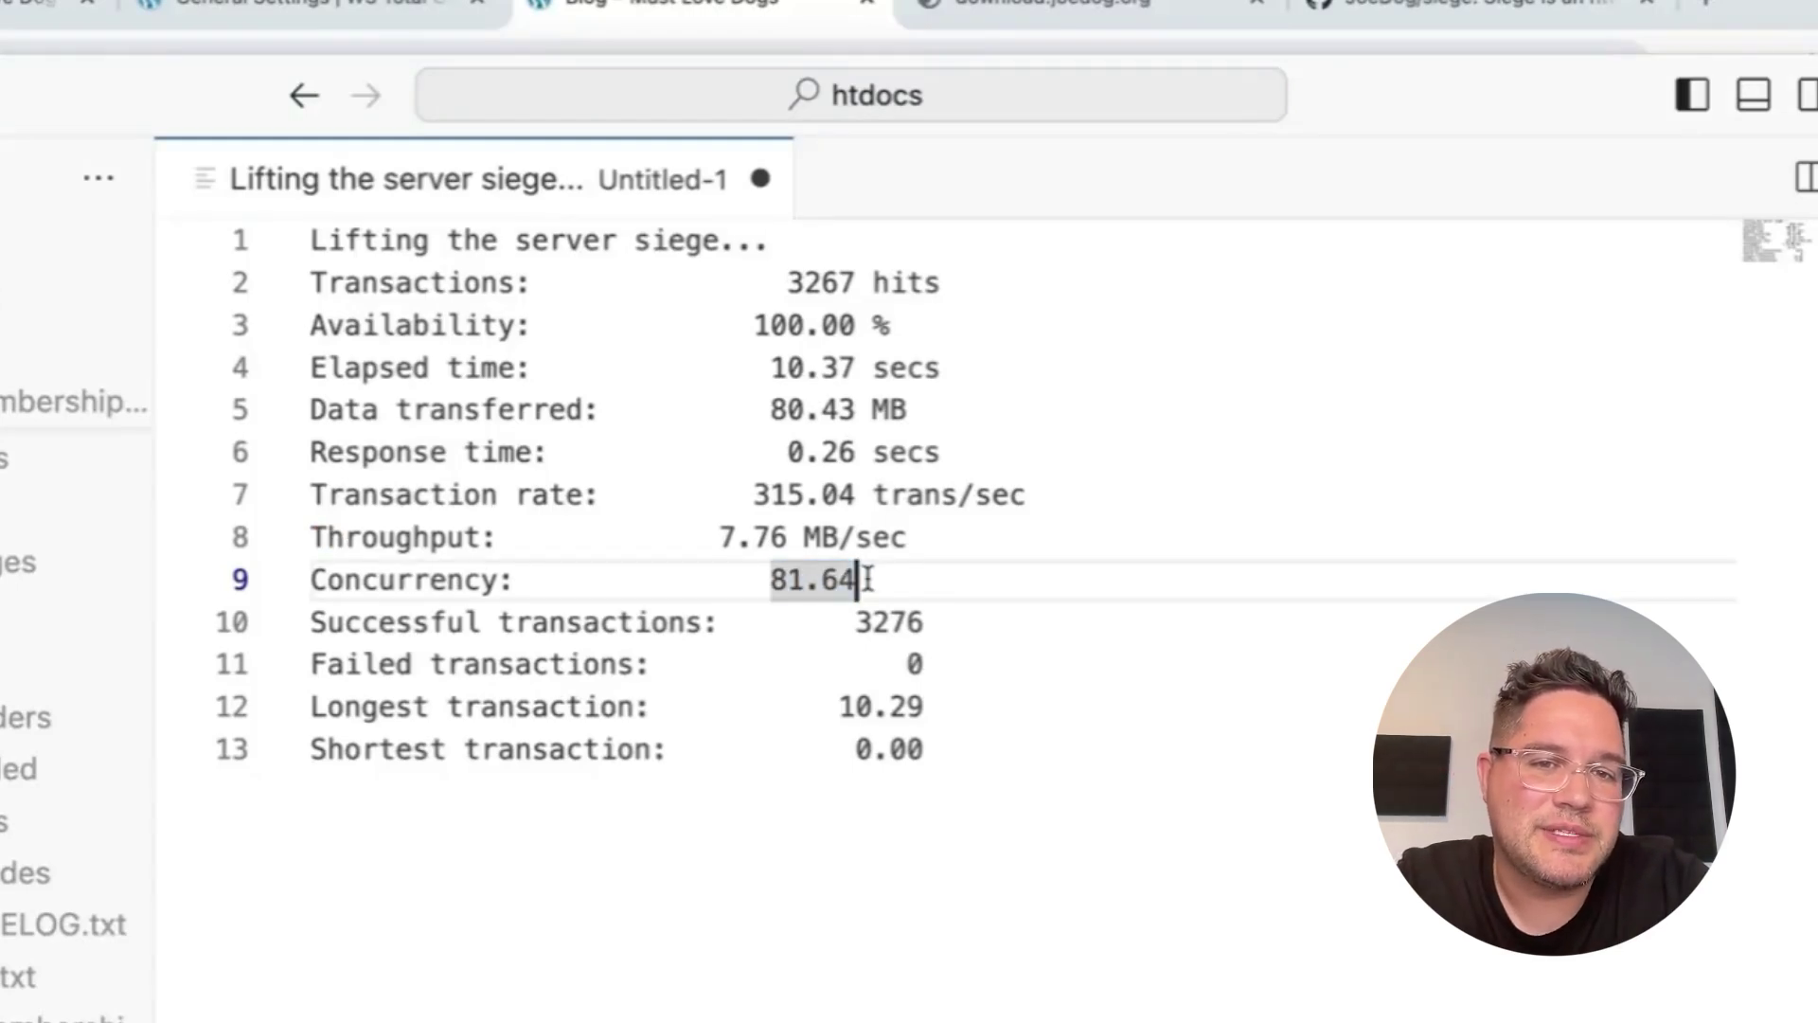
left_click(884, 633)
left_click_drag(841, 707, 927, 707)
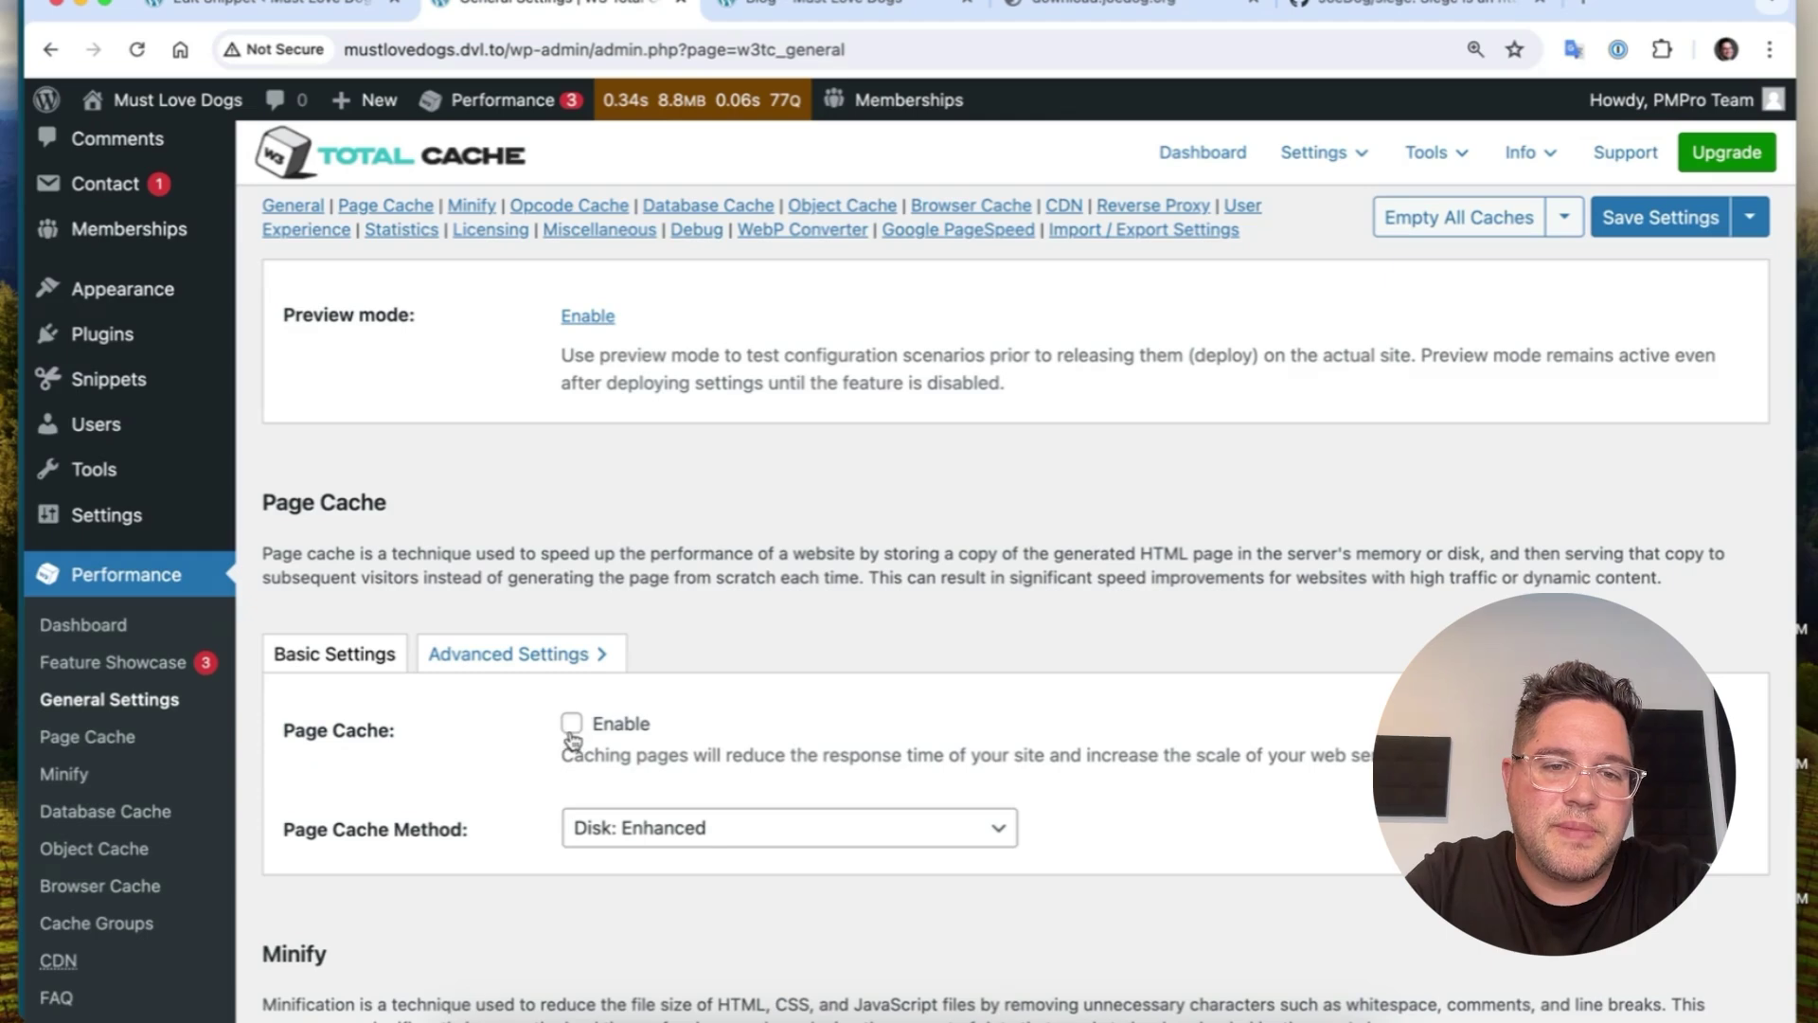
Enable and save W3 Total Cache Page Cache, then recall the blog siege command in Terminal.
left_click(572, 725)
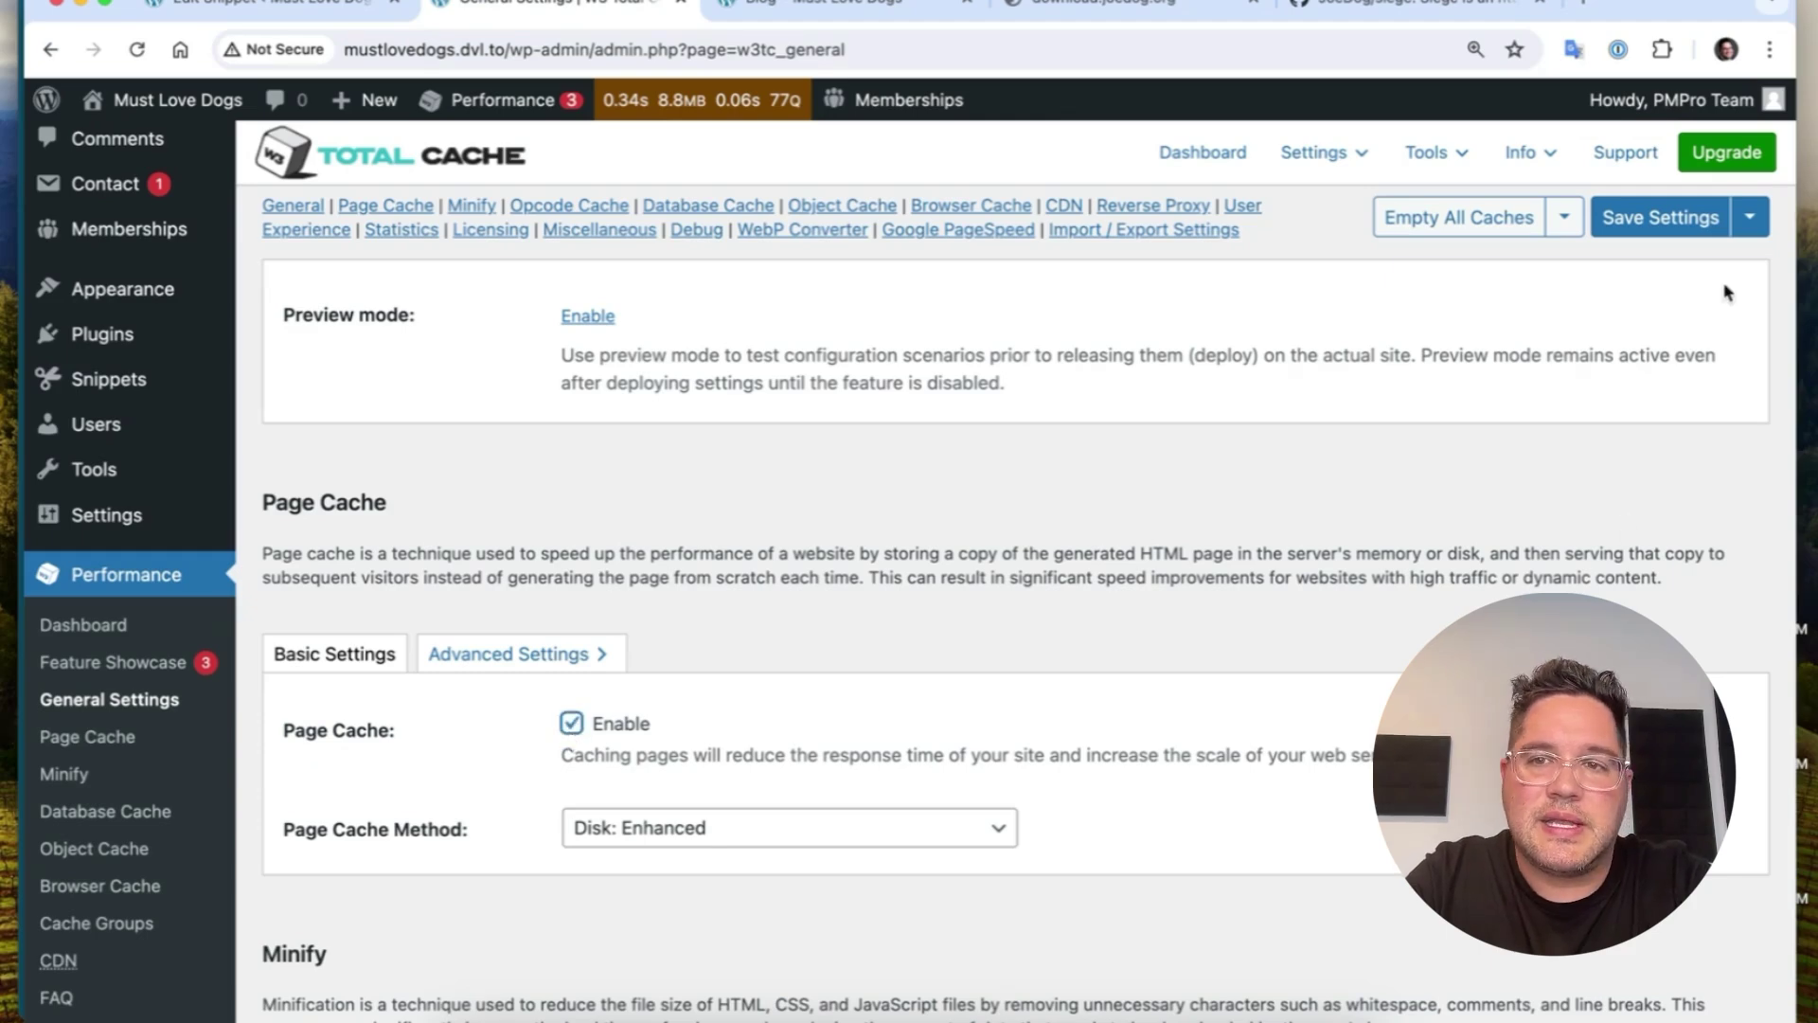
left_click(1665, 227)
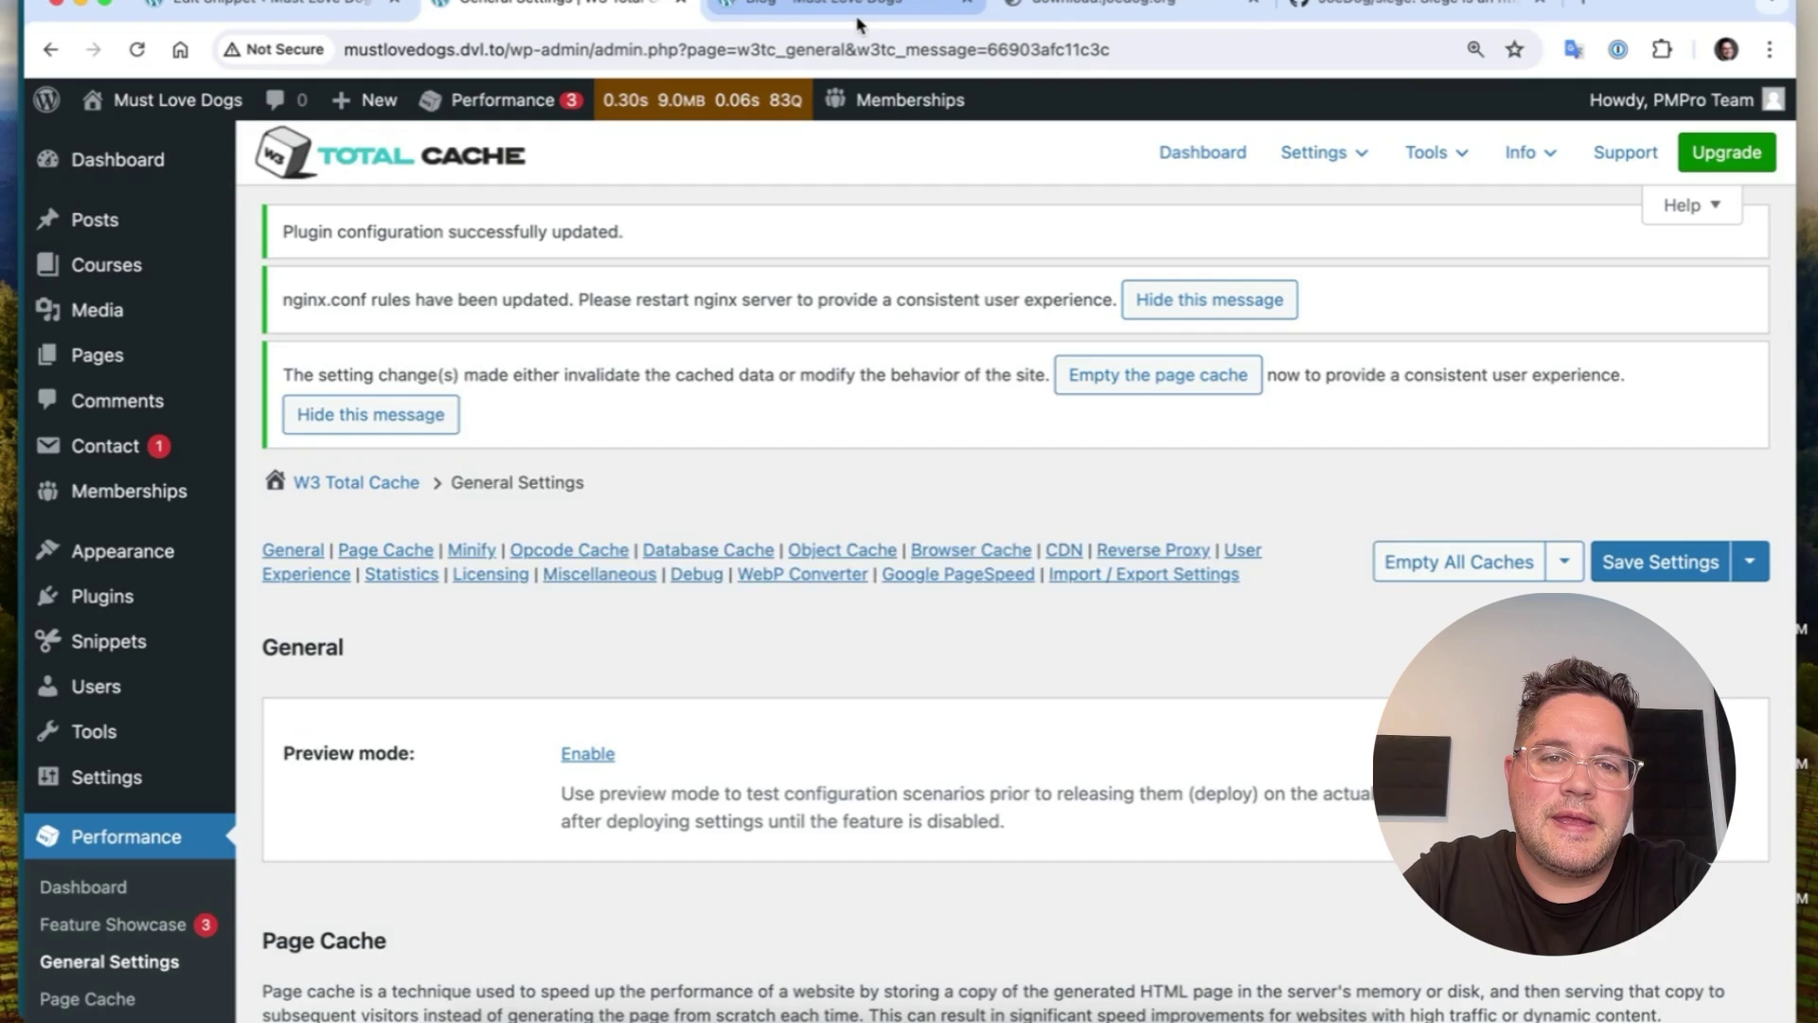
key("super+Tab")
key("Up")
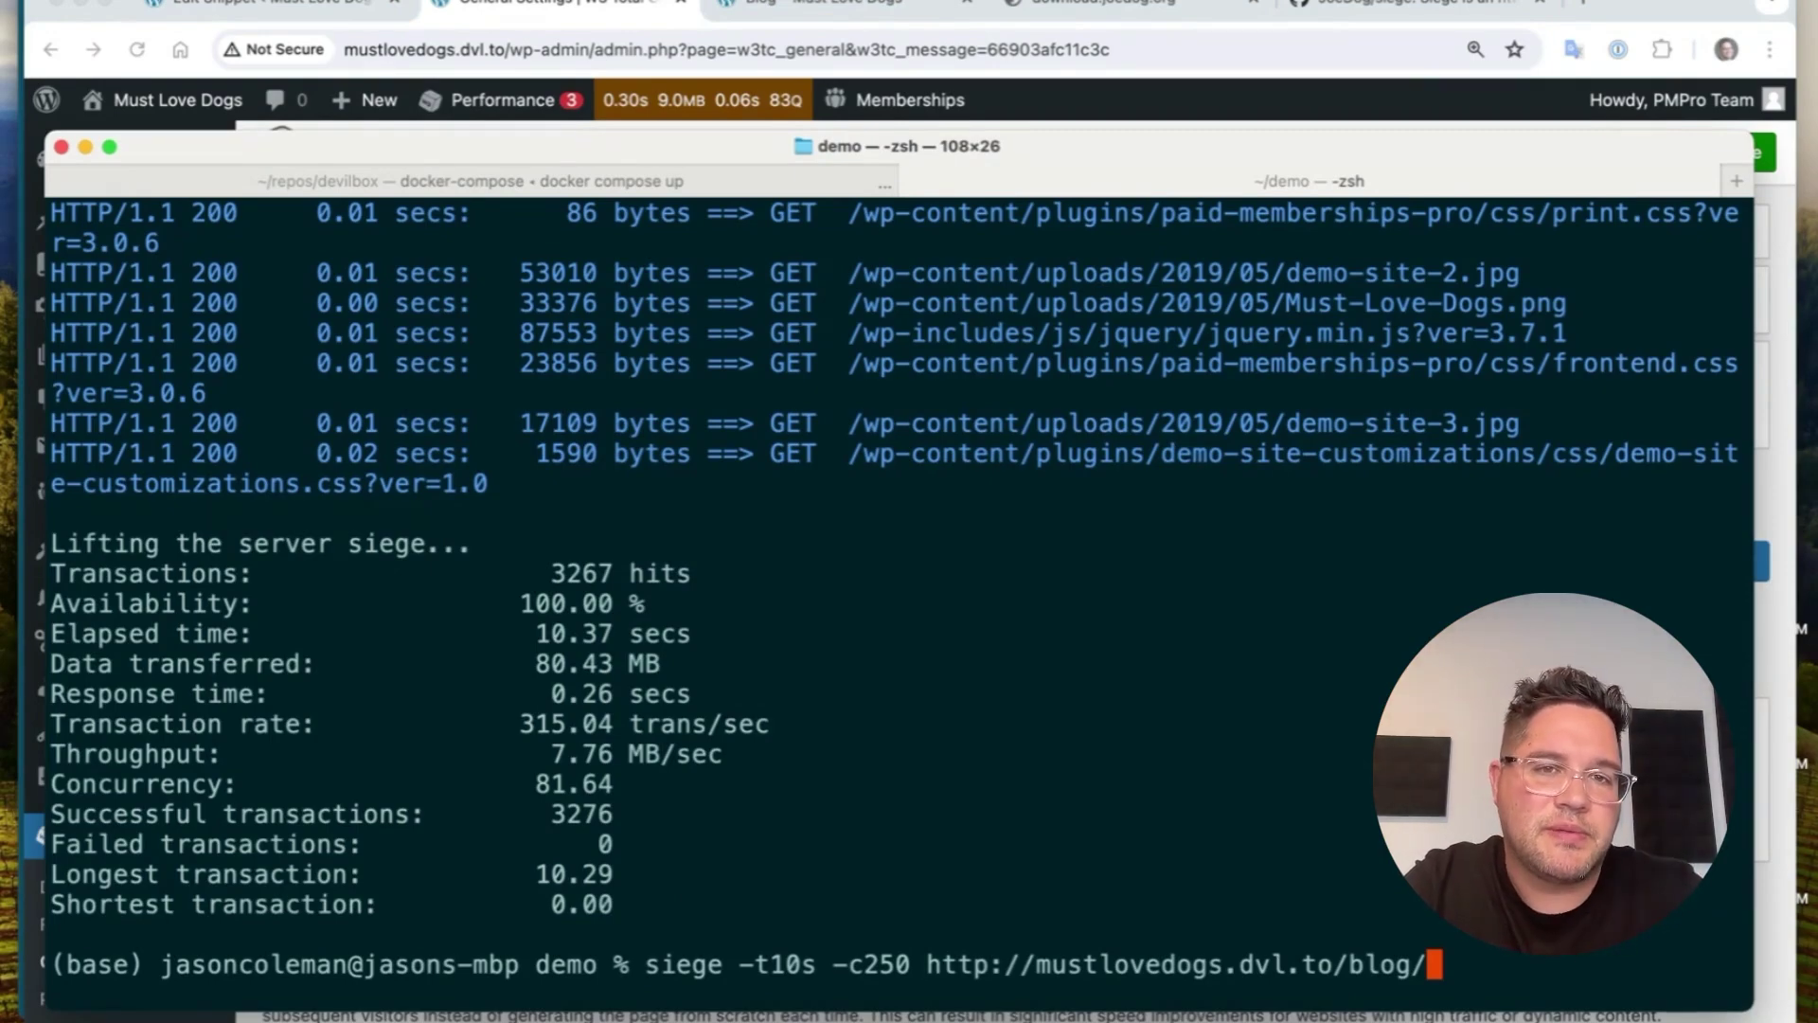
Rerun the 10-second, 250-user blog siege with caching on and select its summary.
key("Return")
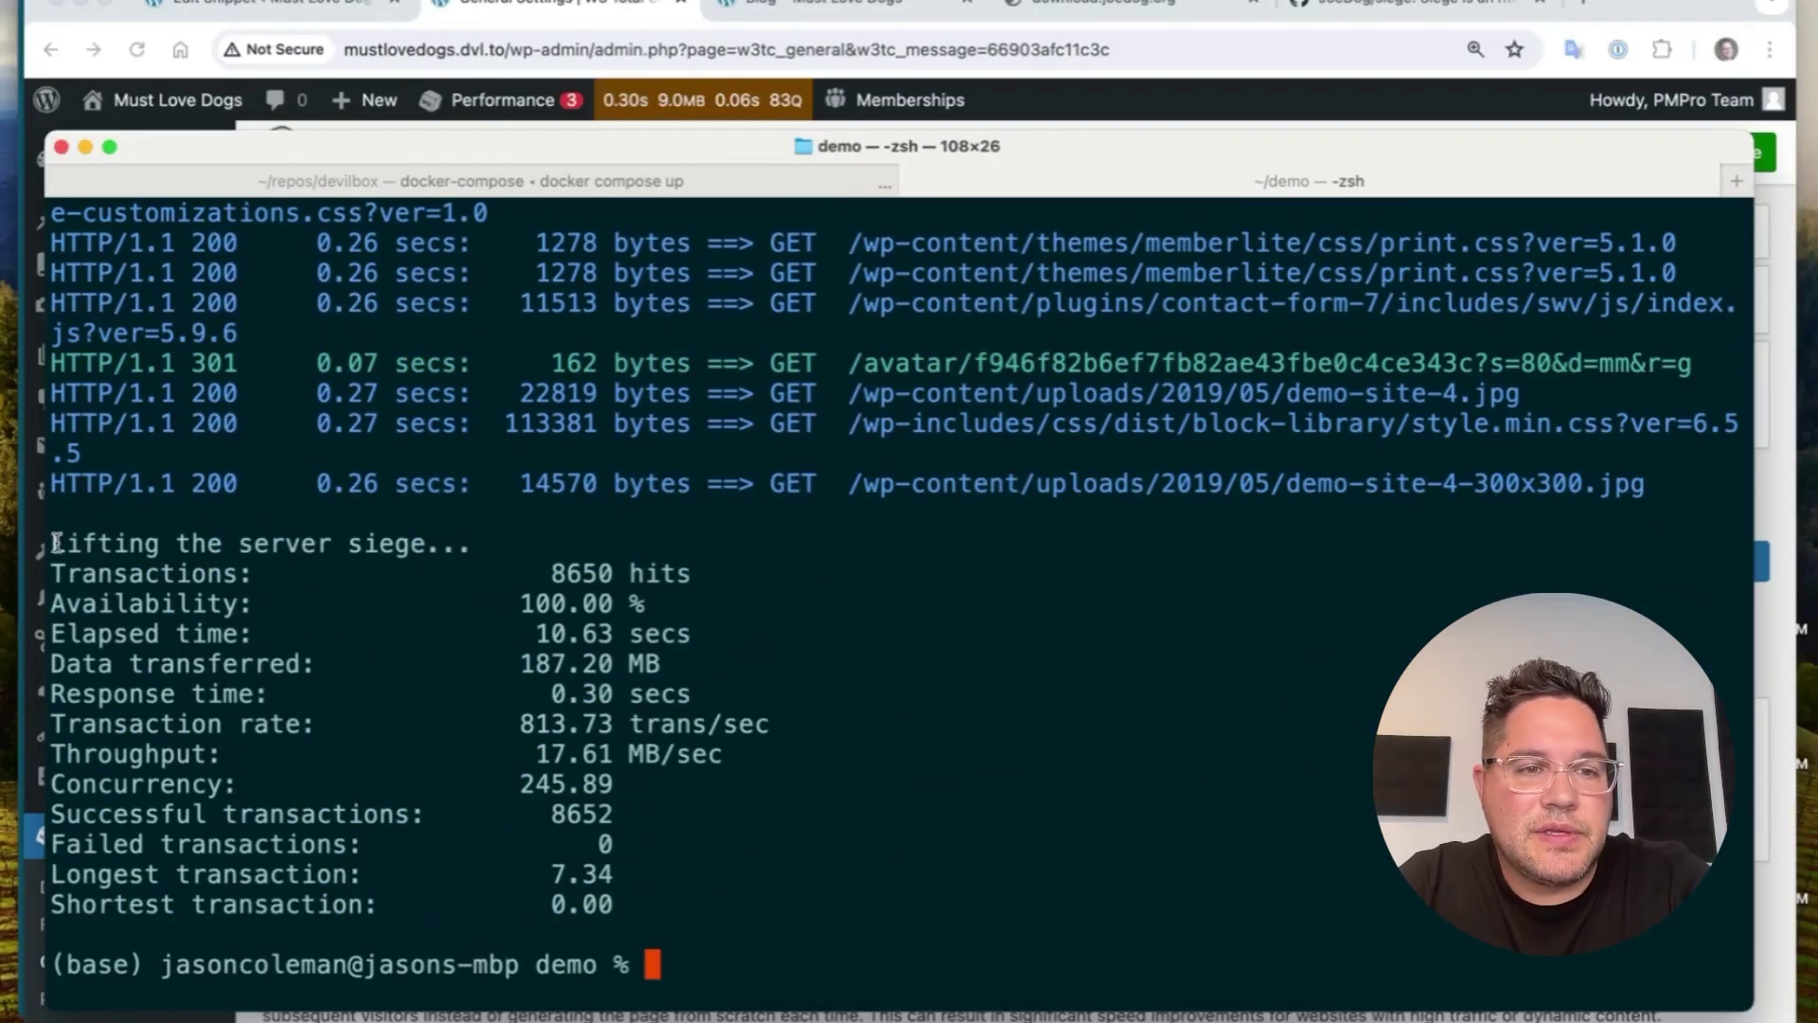
left_click_drag(49, 535, 616, 894)
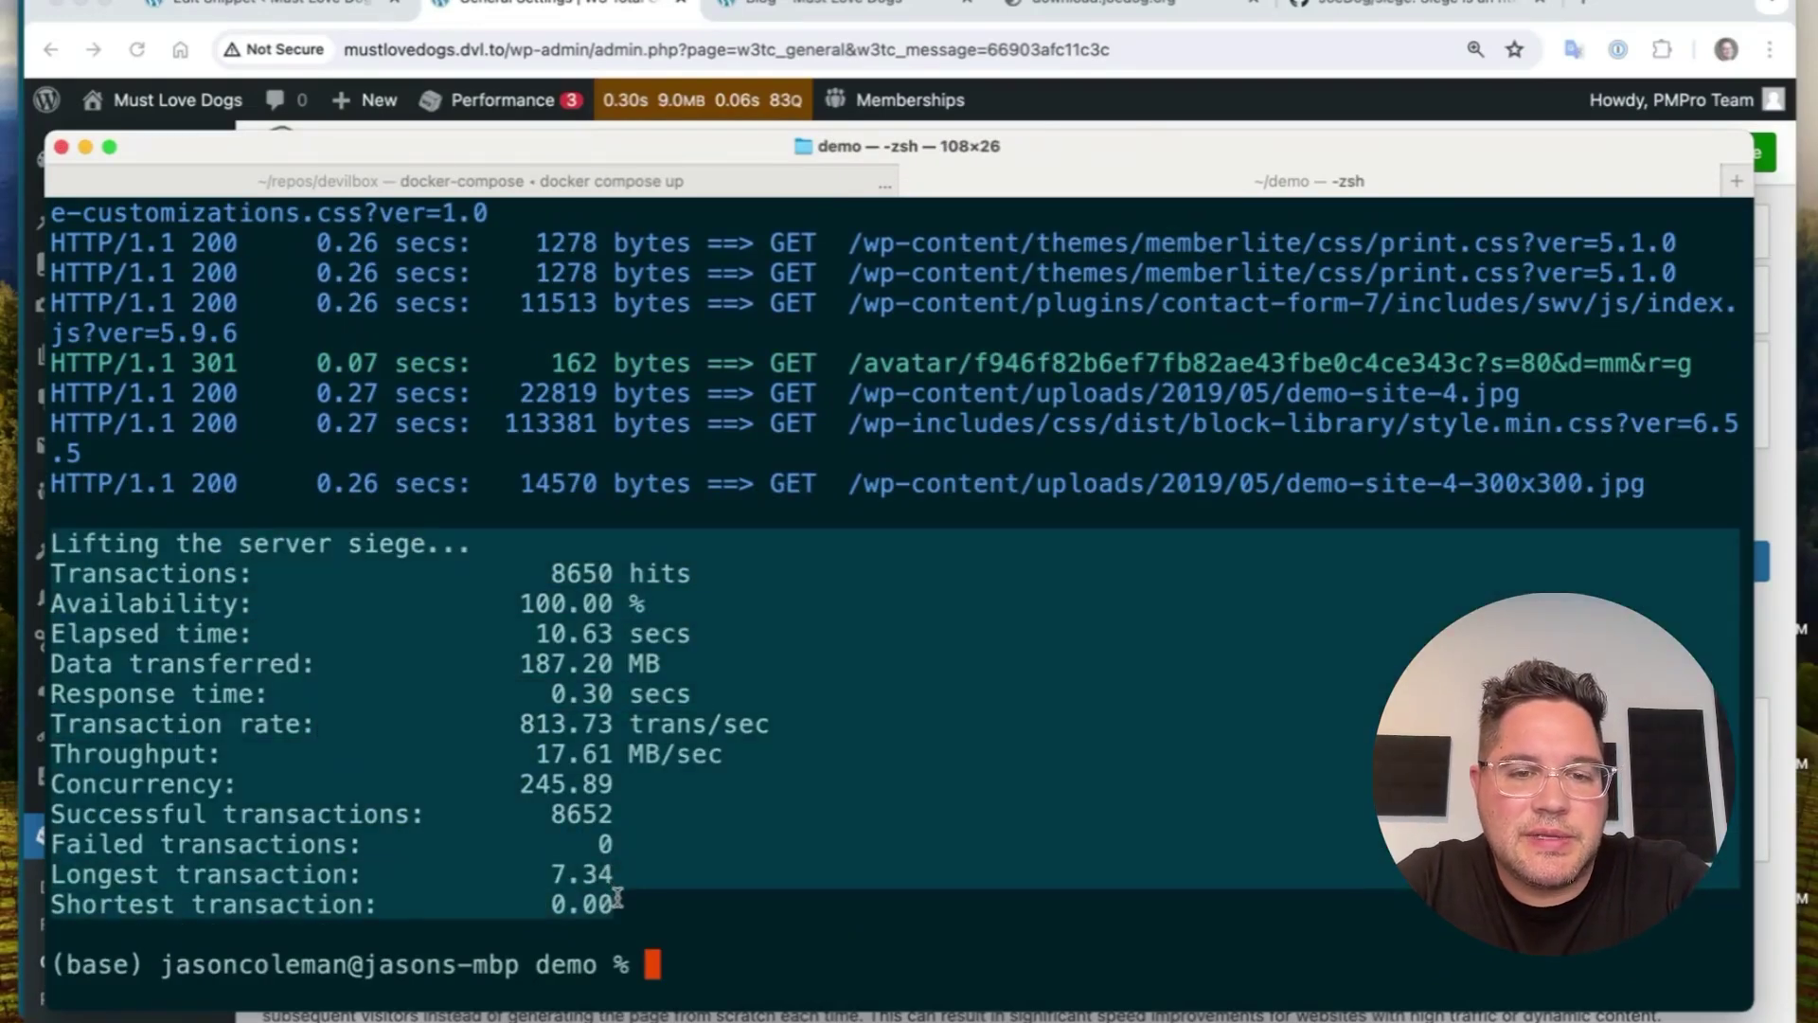
Paste the cached siege summary below the uncached one in the VS Code note.
key("super+c")
left_click(743, 1018)
key("Return")
key("Return")
key("super+v")
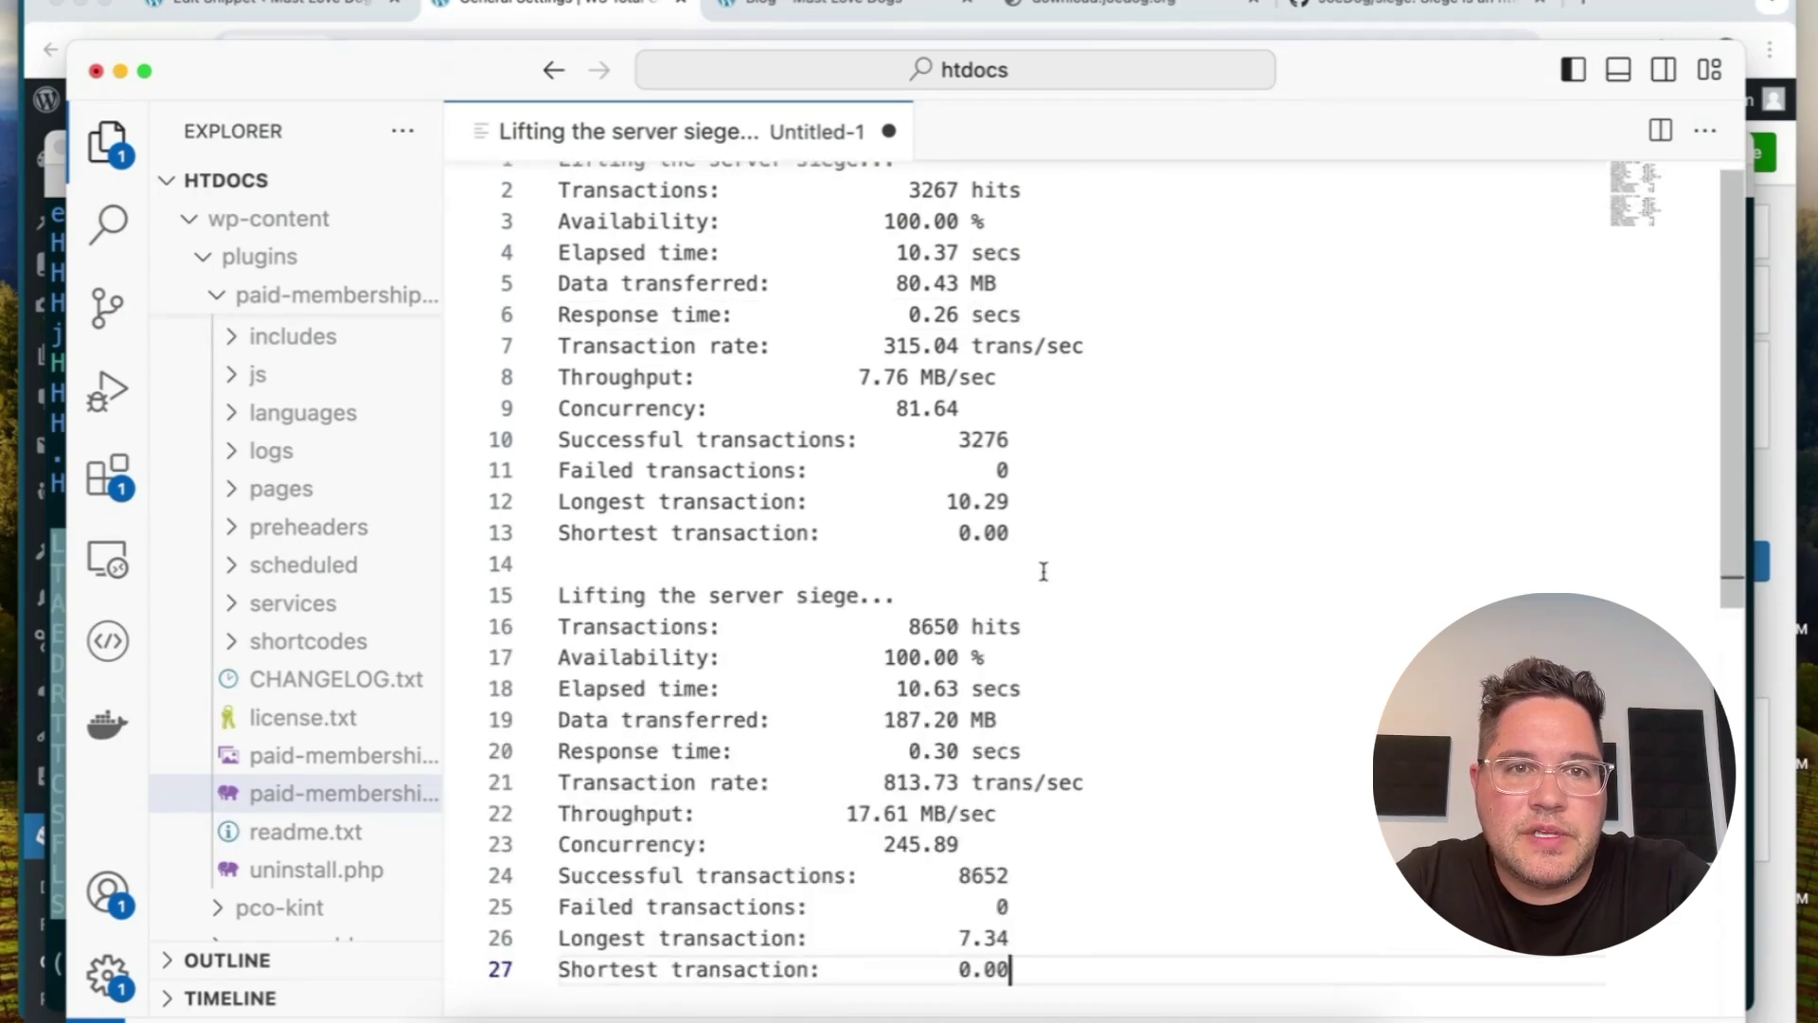
scroll(1043, 571, "up", 1)
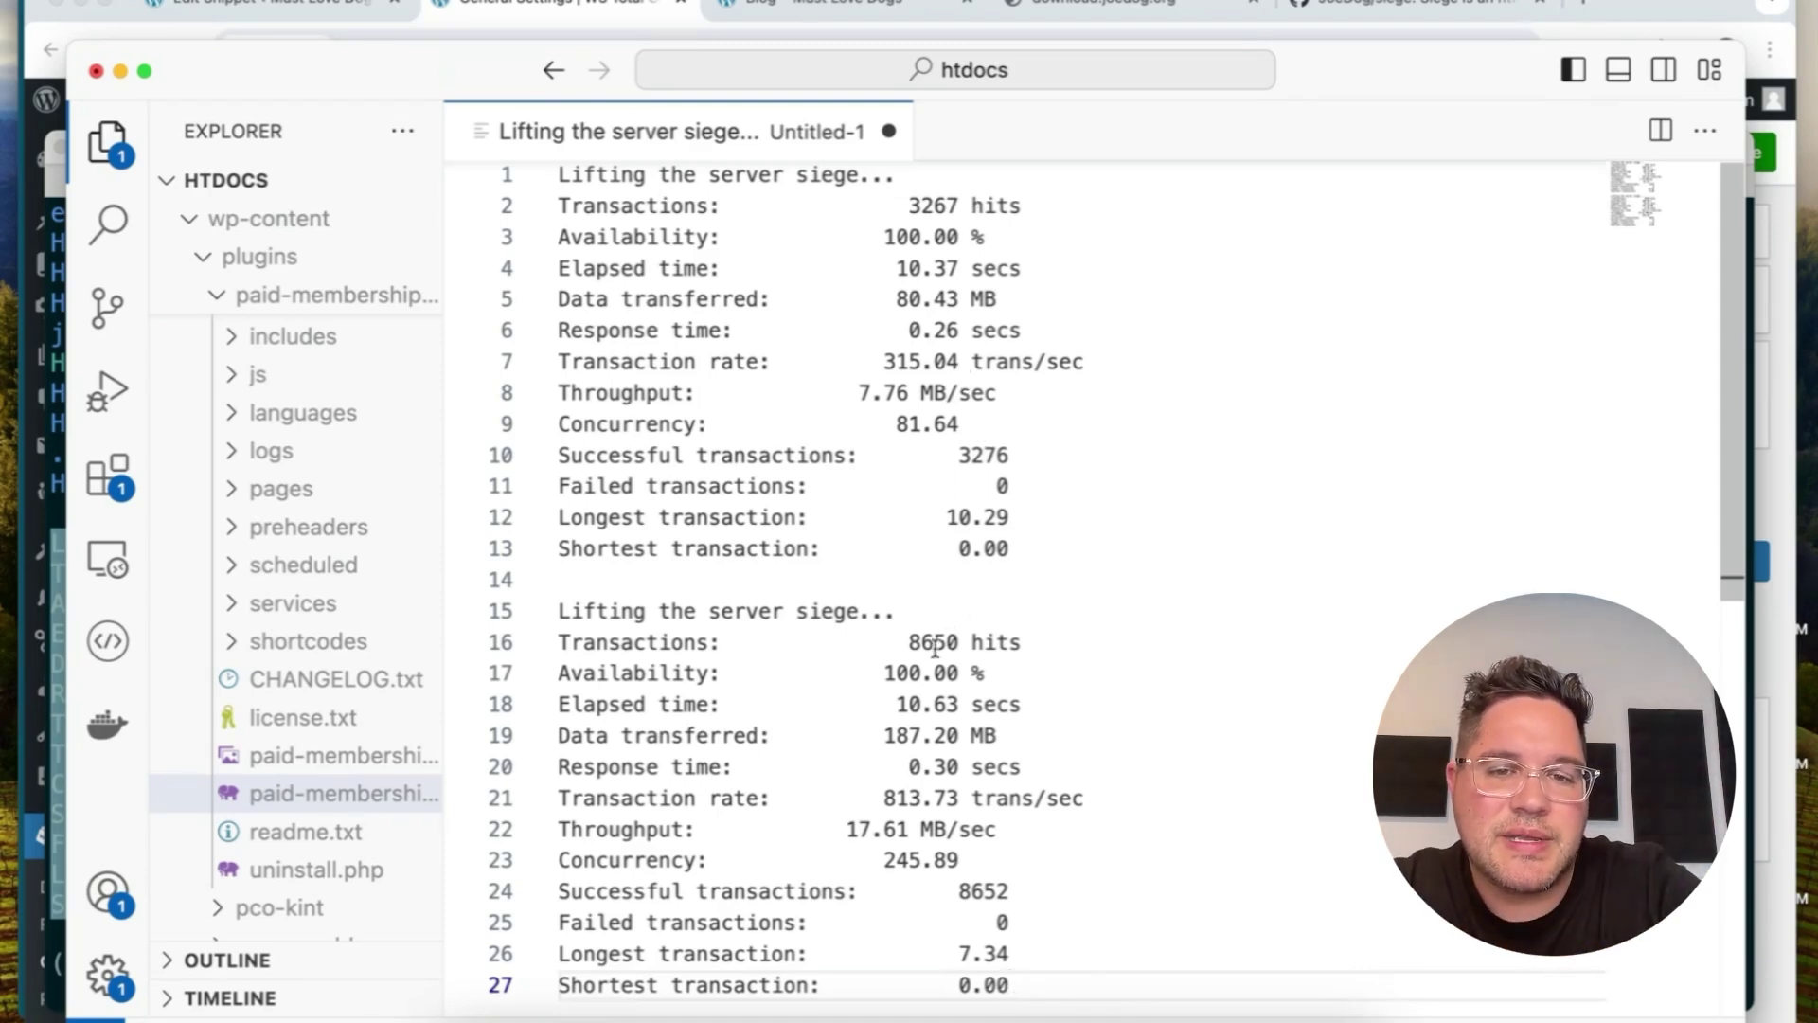
Compare the reports: 245.89 concurrency, 0.30 s response, 7.34 versus 10.29 longest transaction.
left_click(883, 858)
key("shift+End")
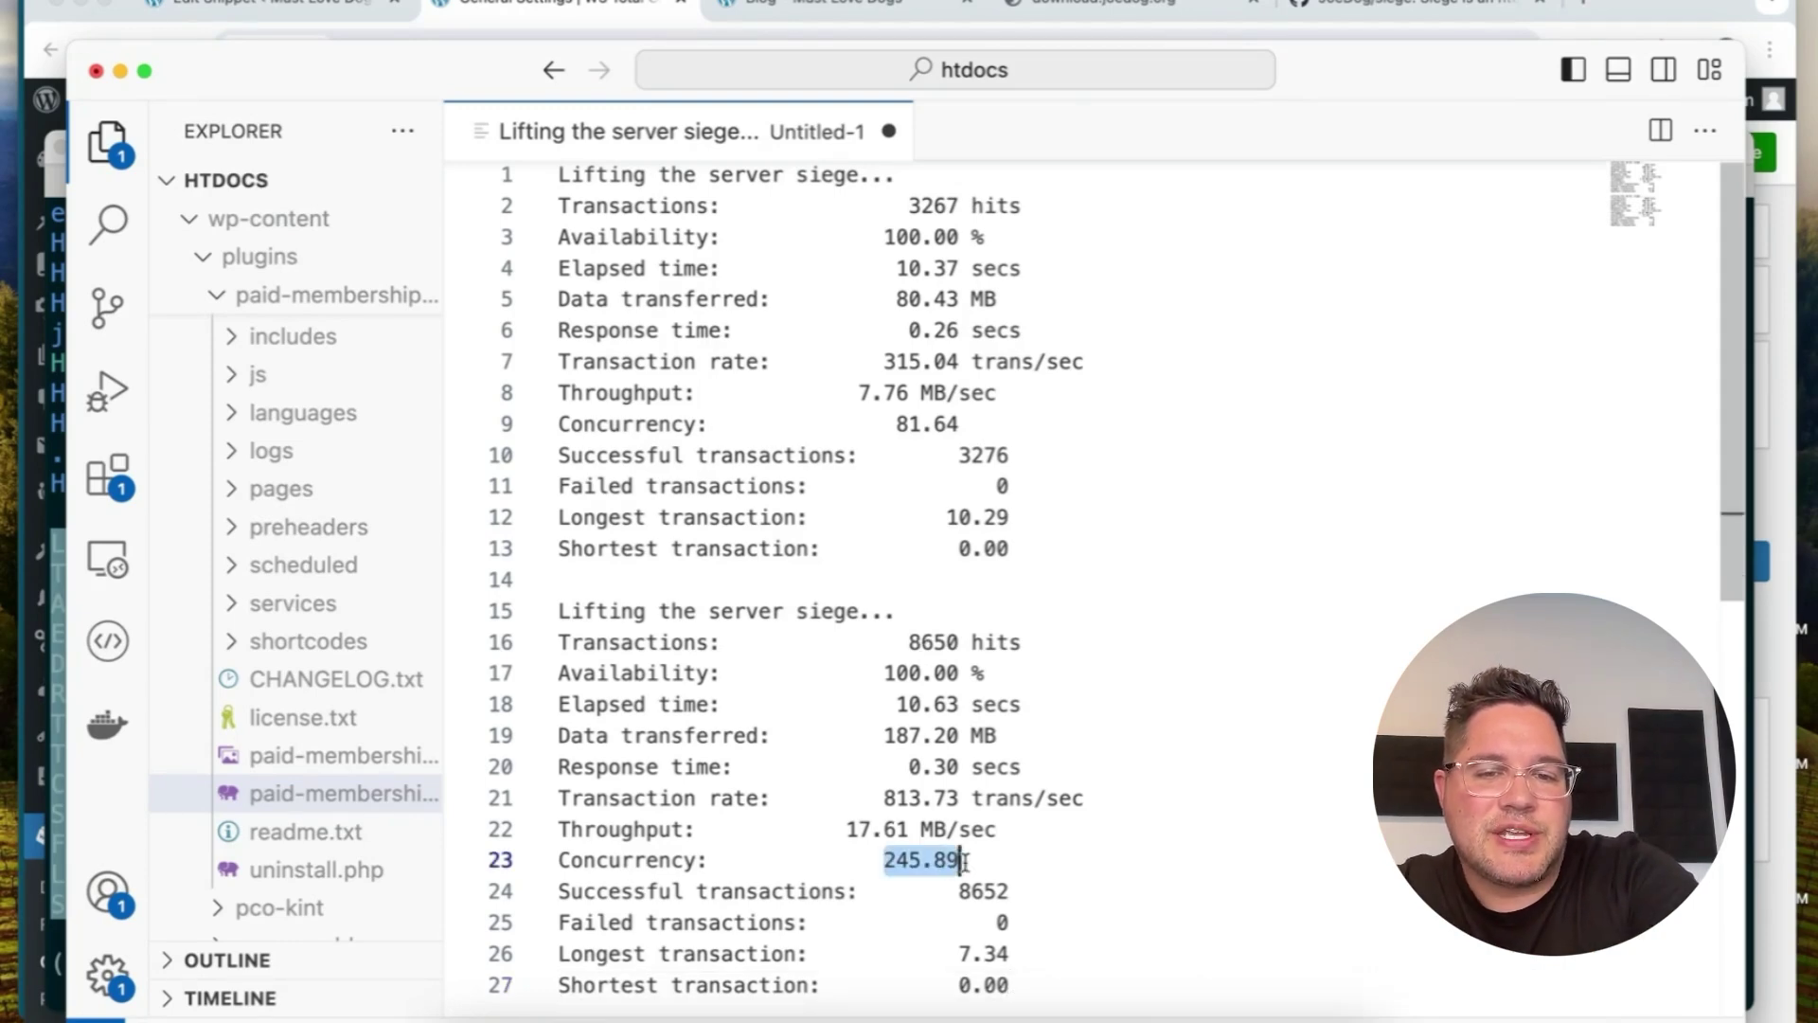
left_click(885, 864)
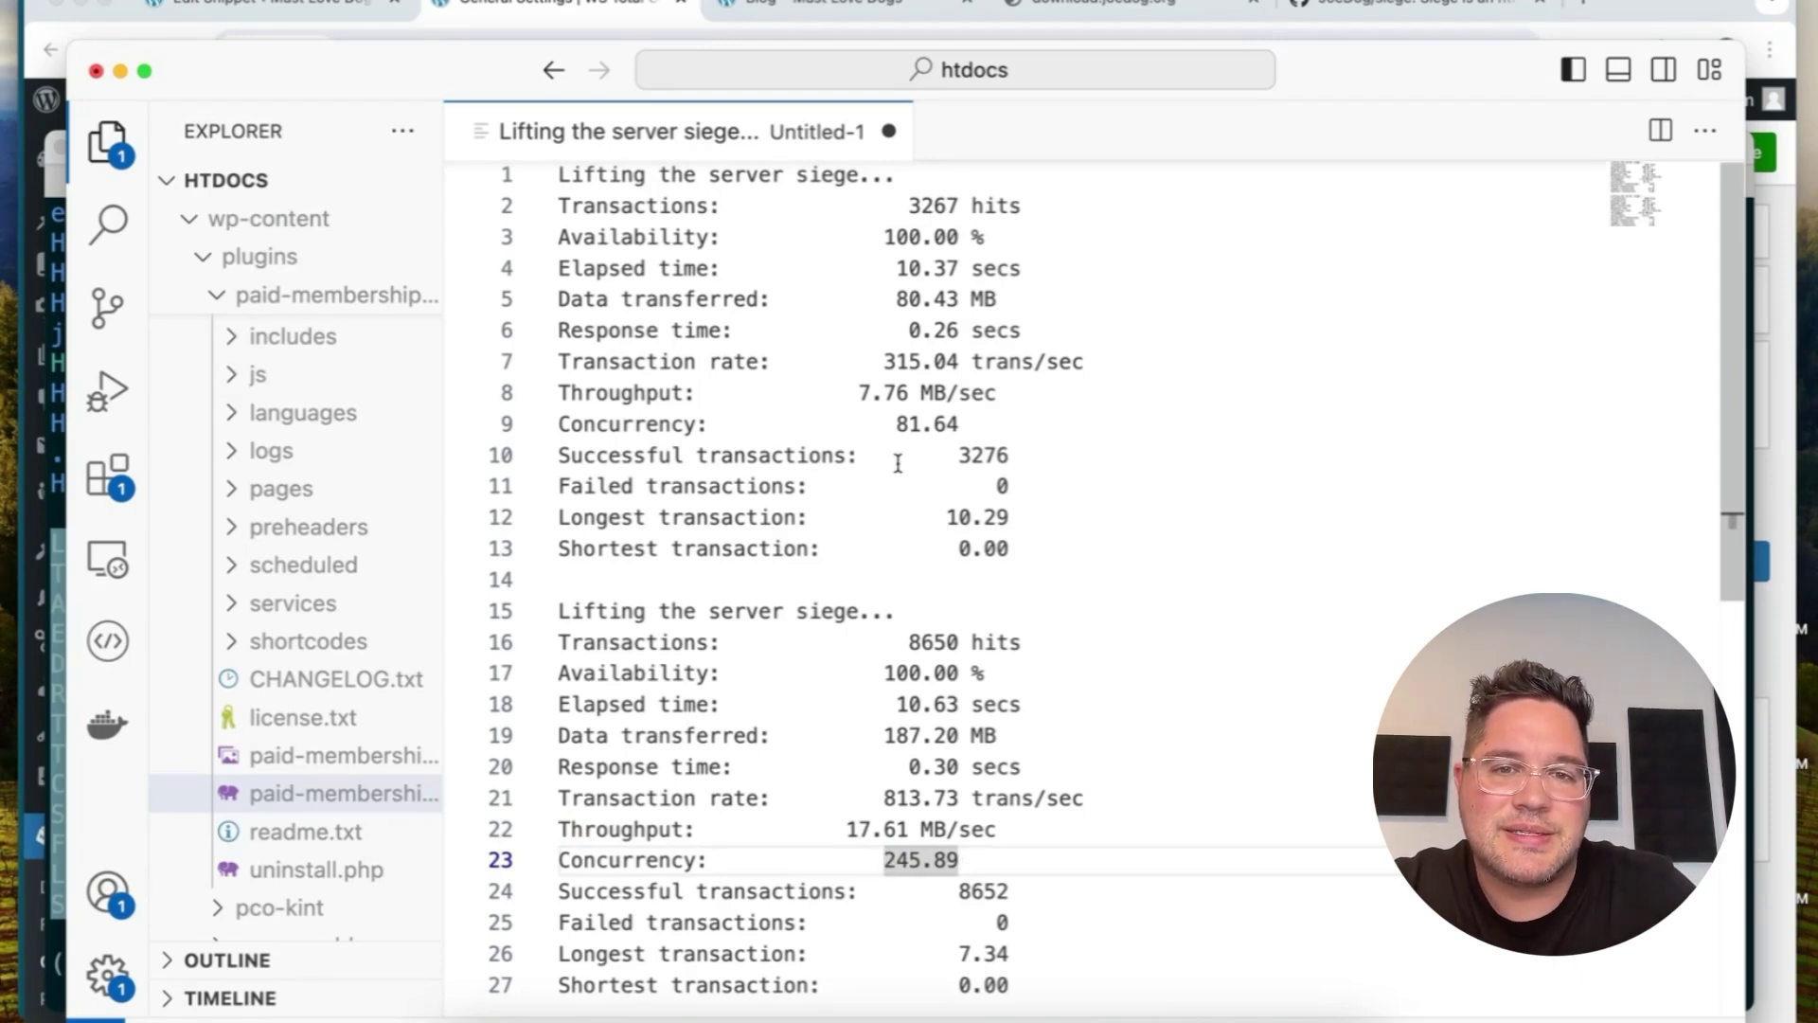
left_click(968, 767)
left_click_drag(968, 767, 936, 767)
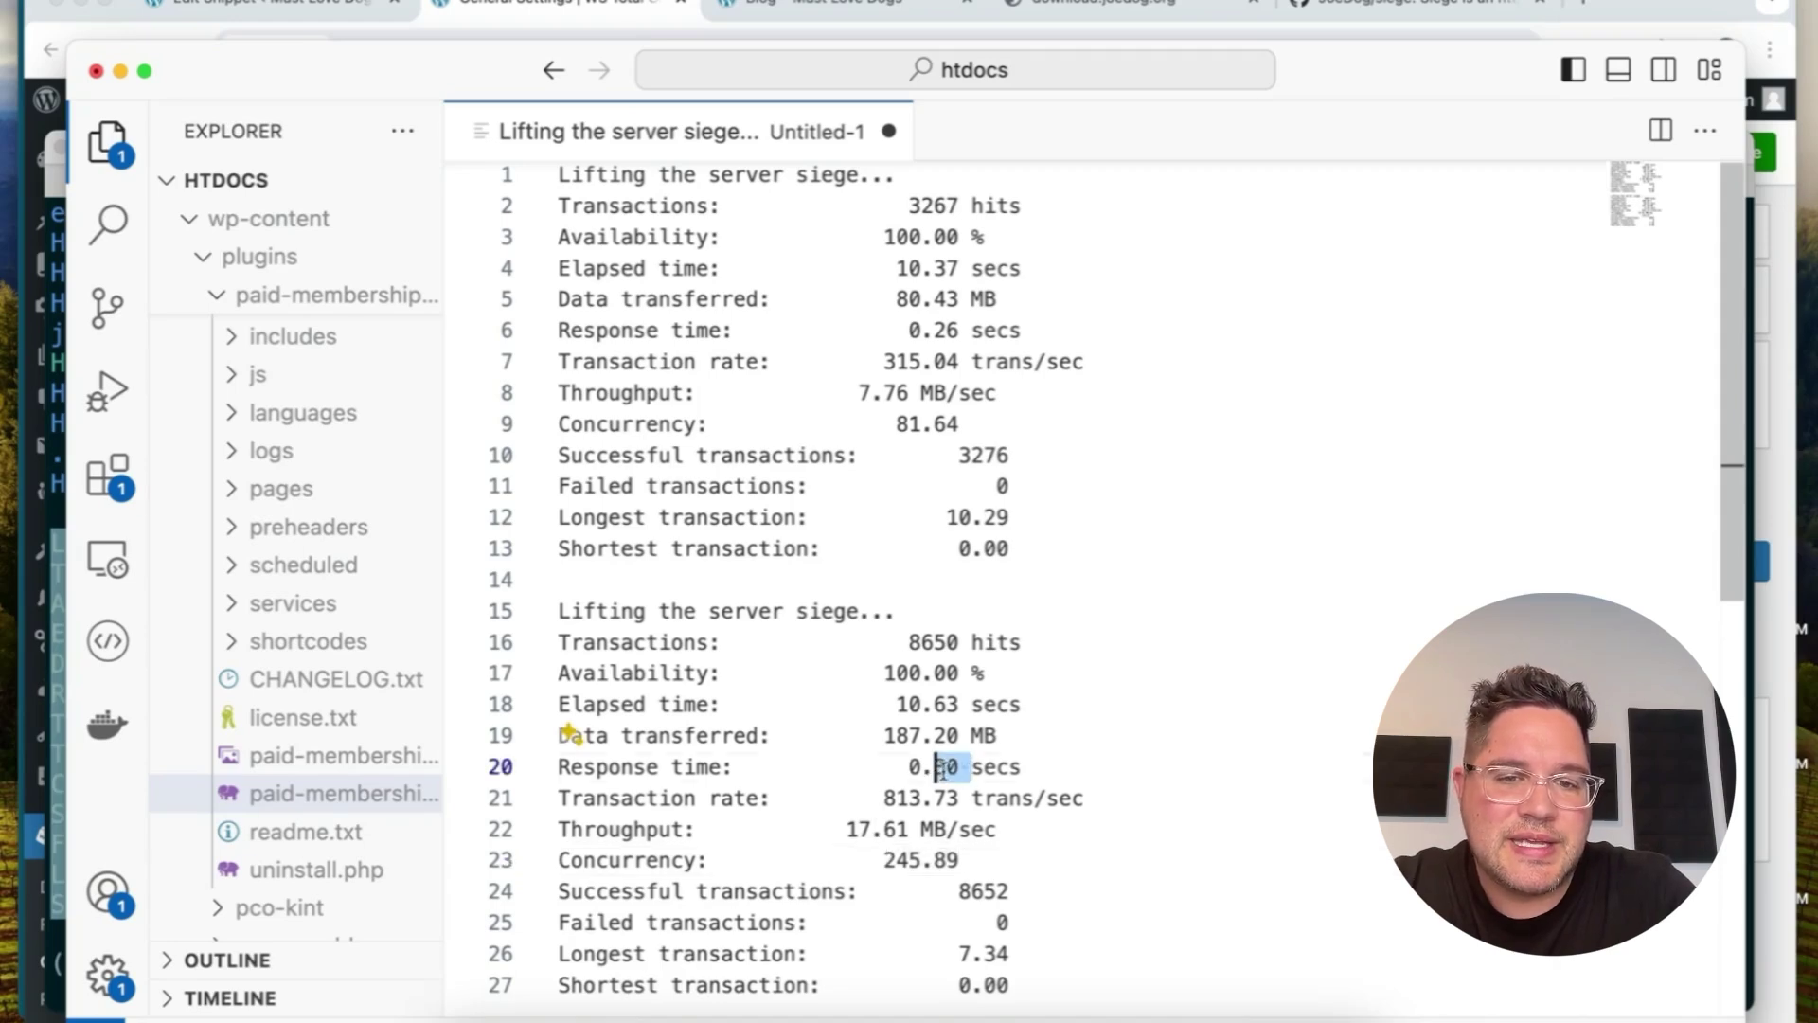
scroll(941, 767, "down", 1)
left_click(957, 893)
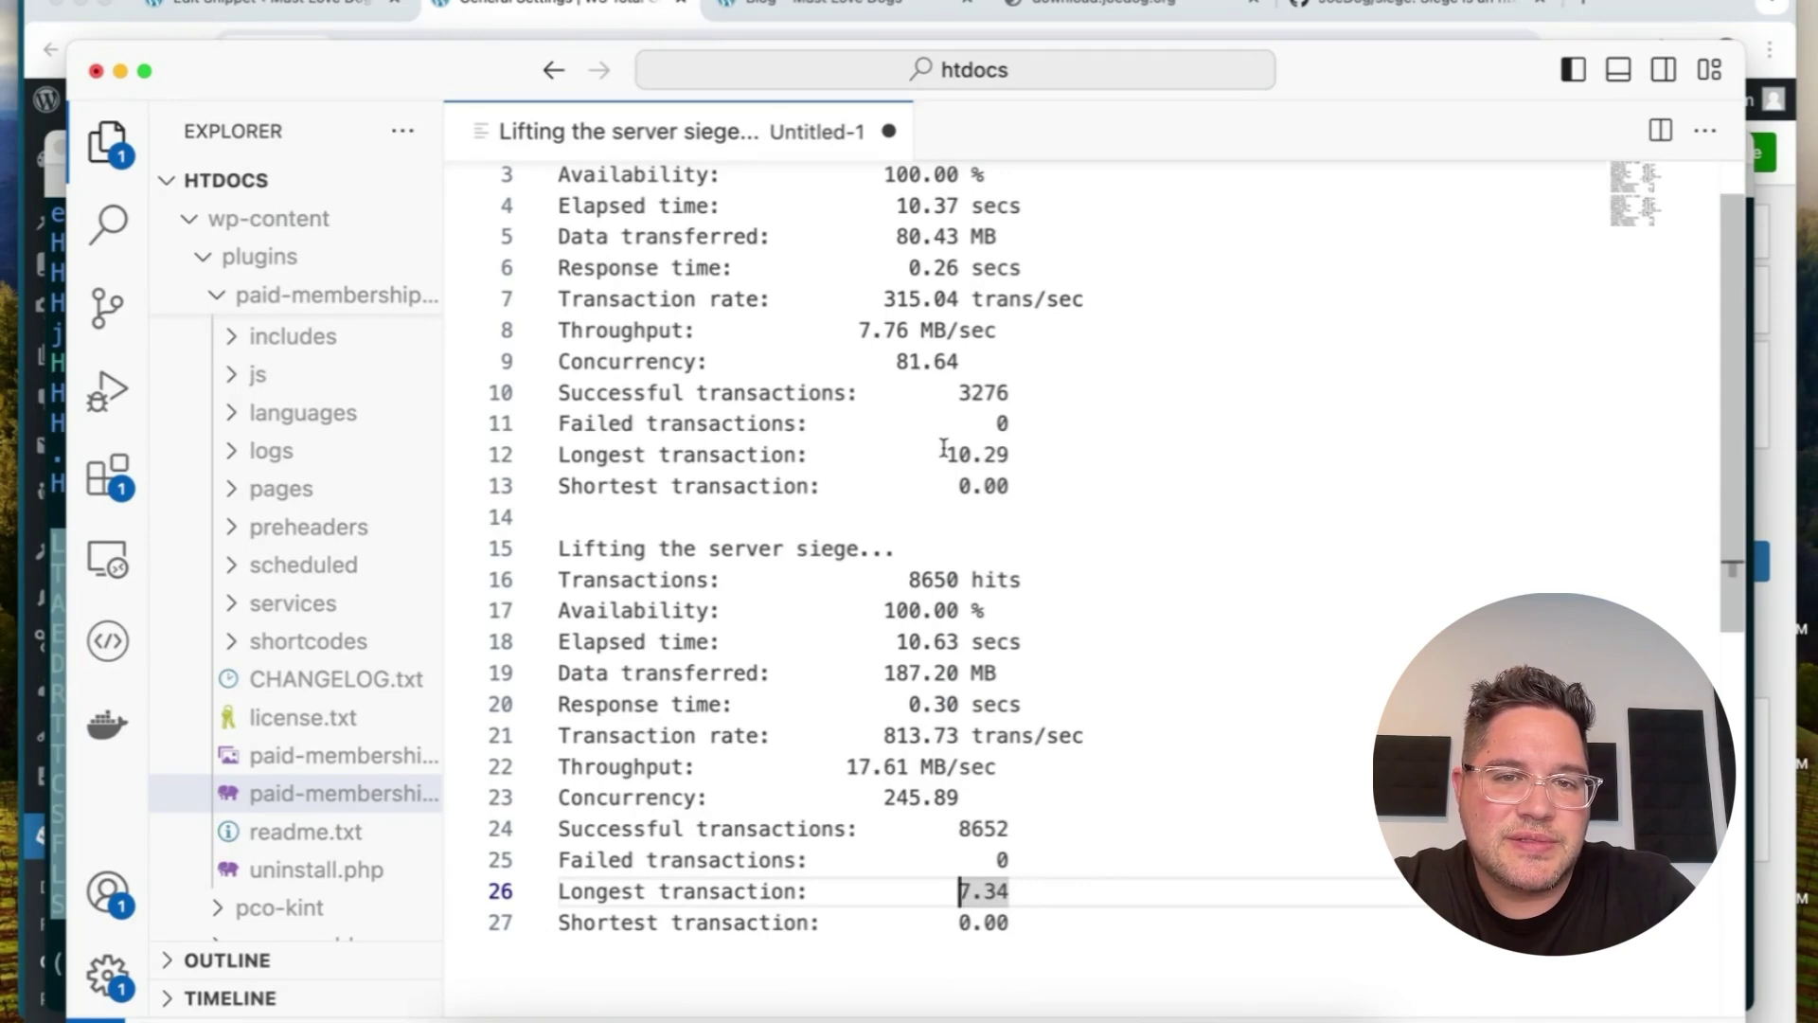
left_click_drag(943, 448, 1010, 454)
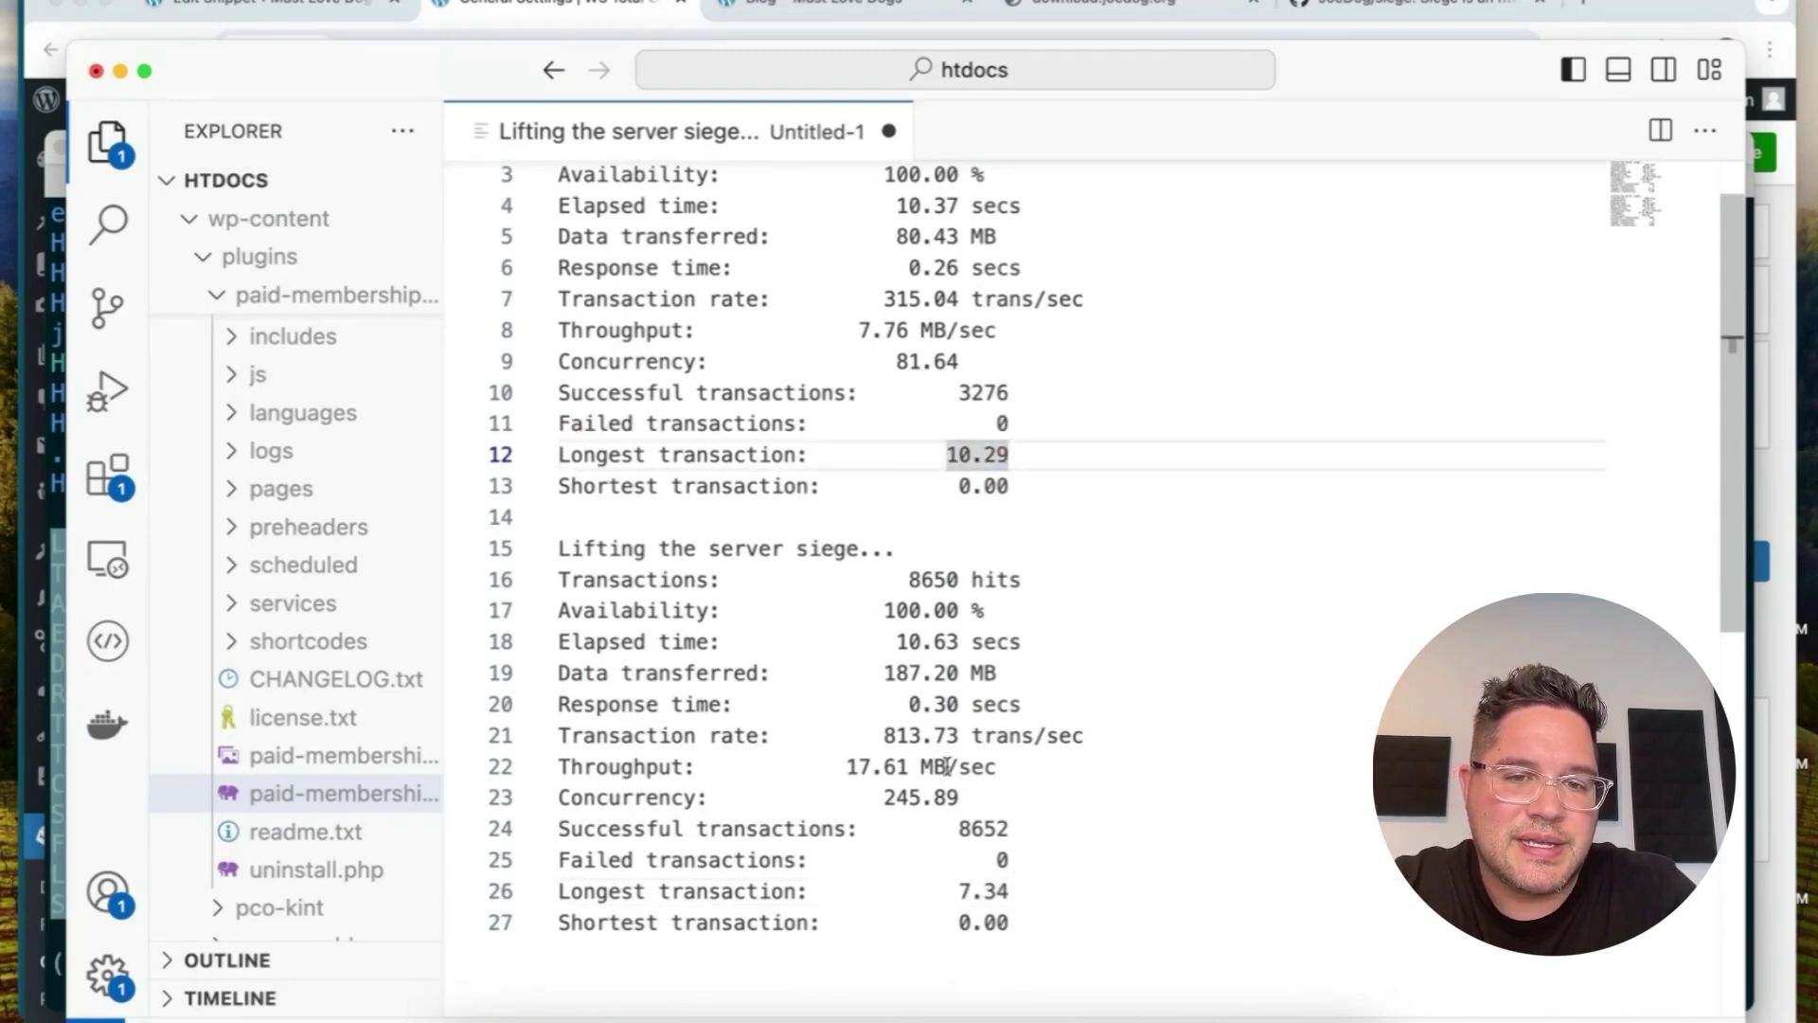
left_click_drag(961, 798, 884, 798)
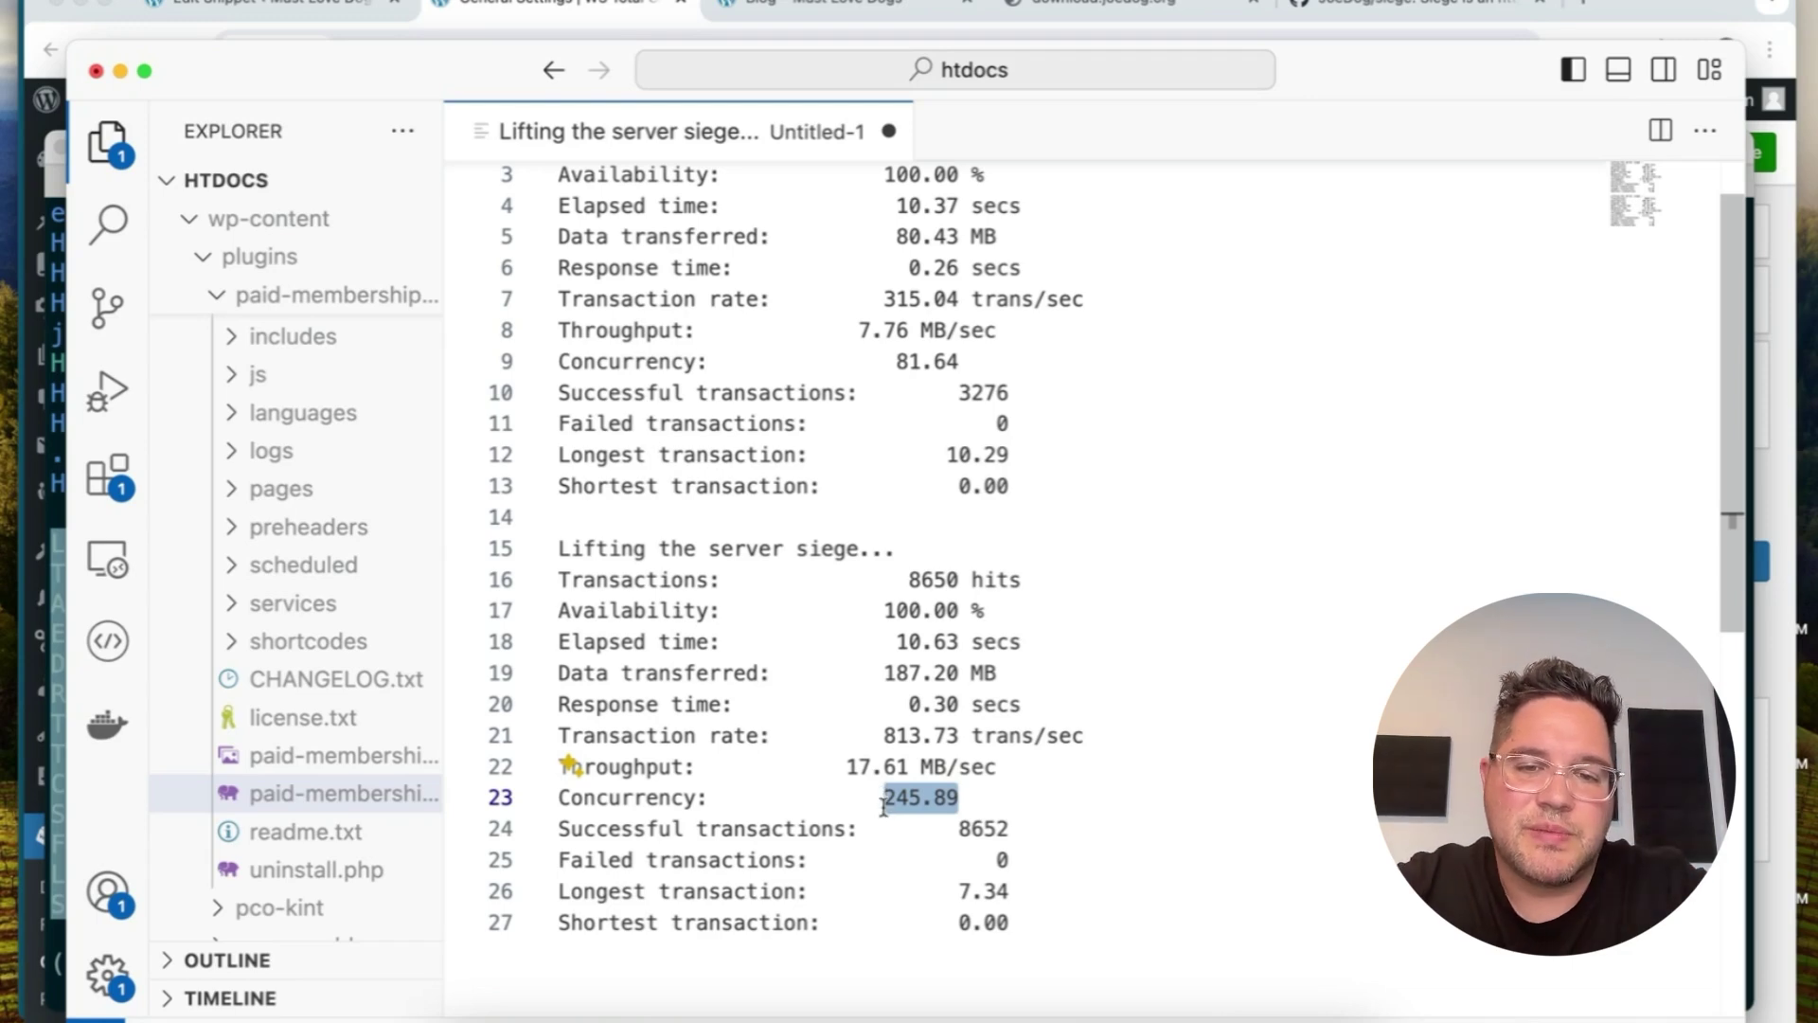
scroll(985, 911, "up", 2)
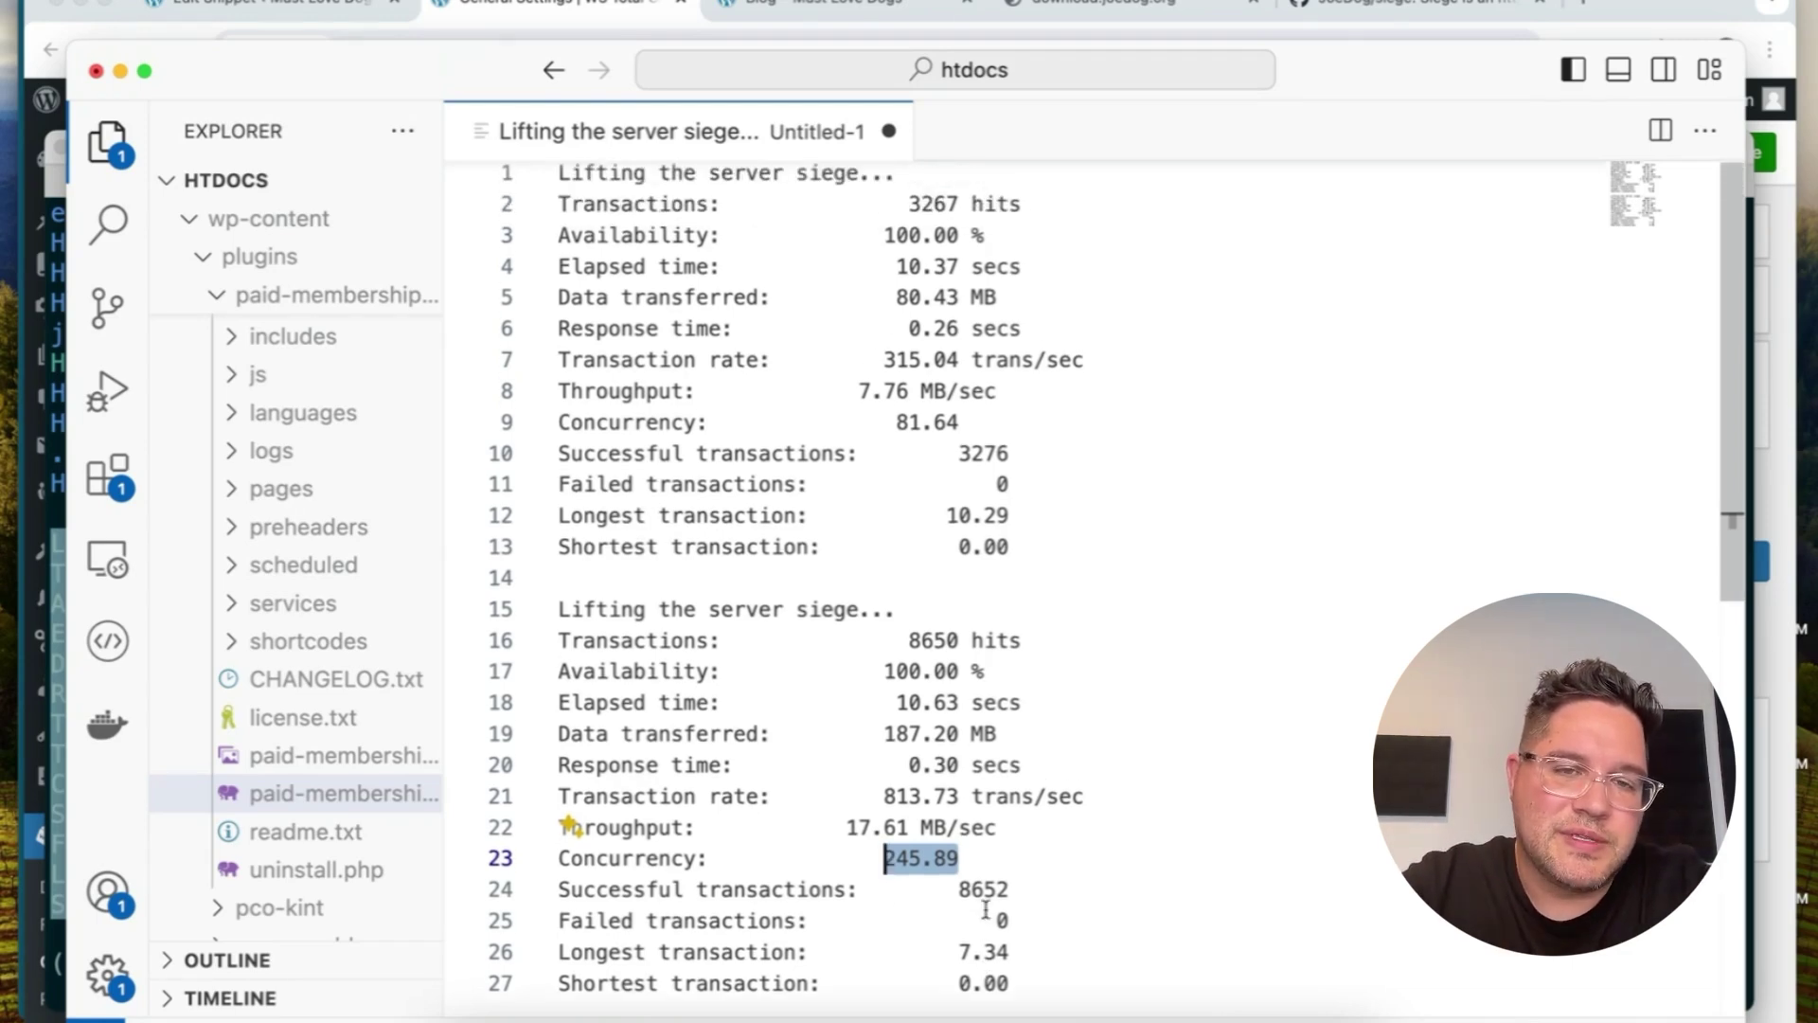
scroll(986, 911, "down", 1)
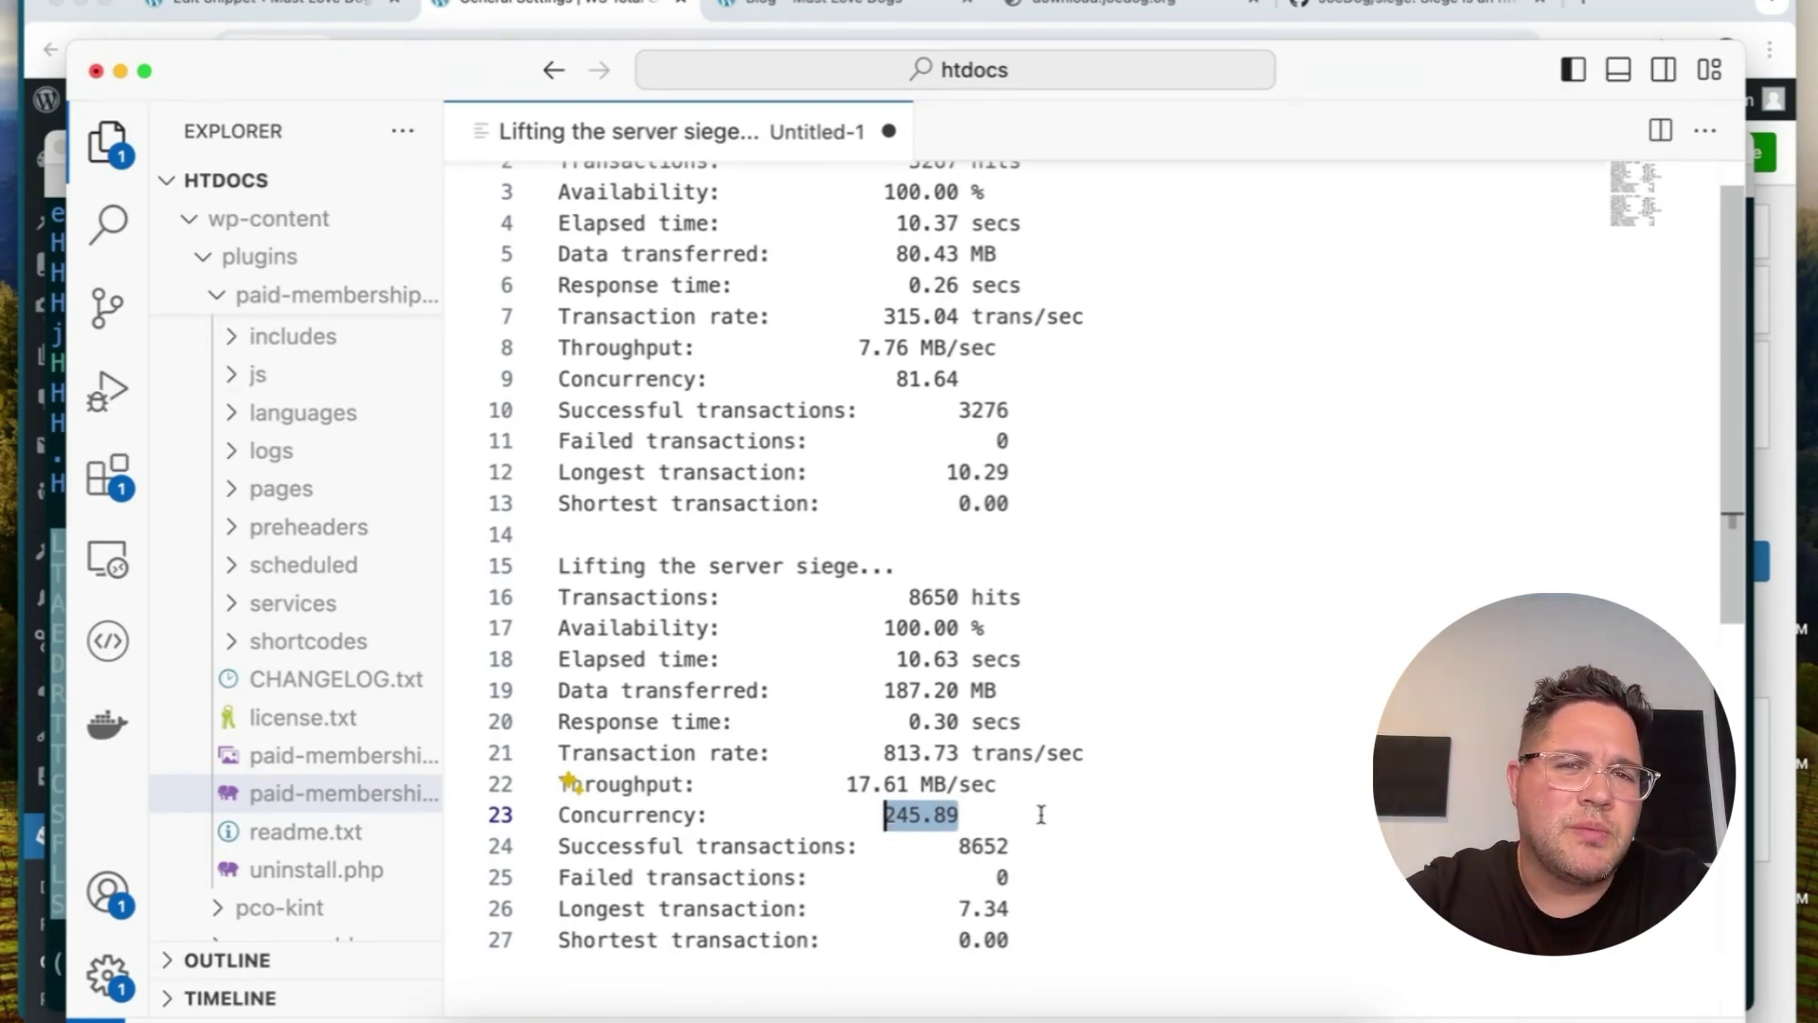
Clear the Terminal screen and list the demo folder's files.
key("super+Tab")
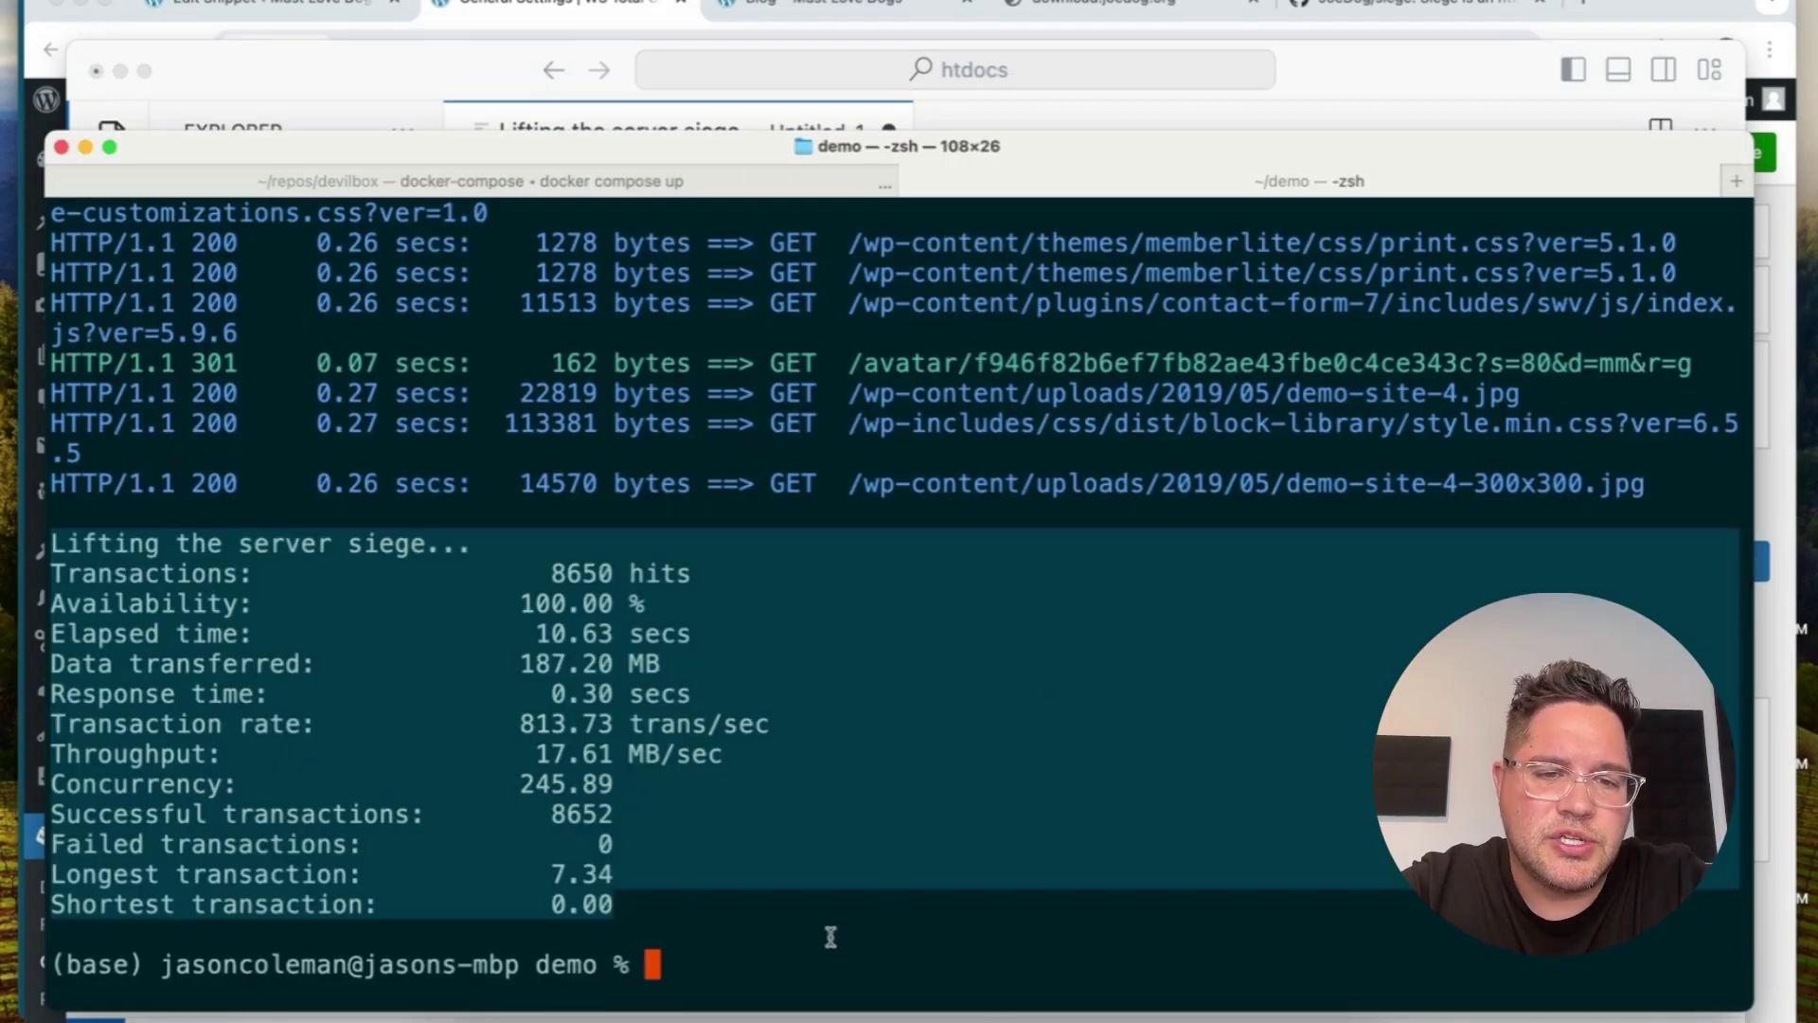
type("cl")
key("BackSpace")
key("BackSpace")
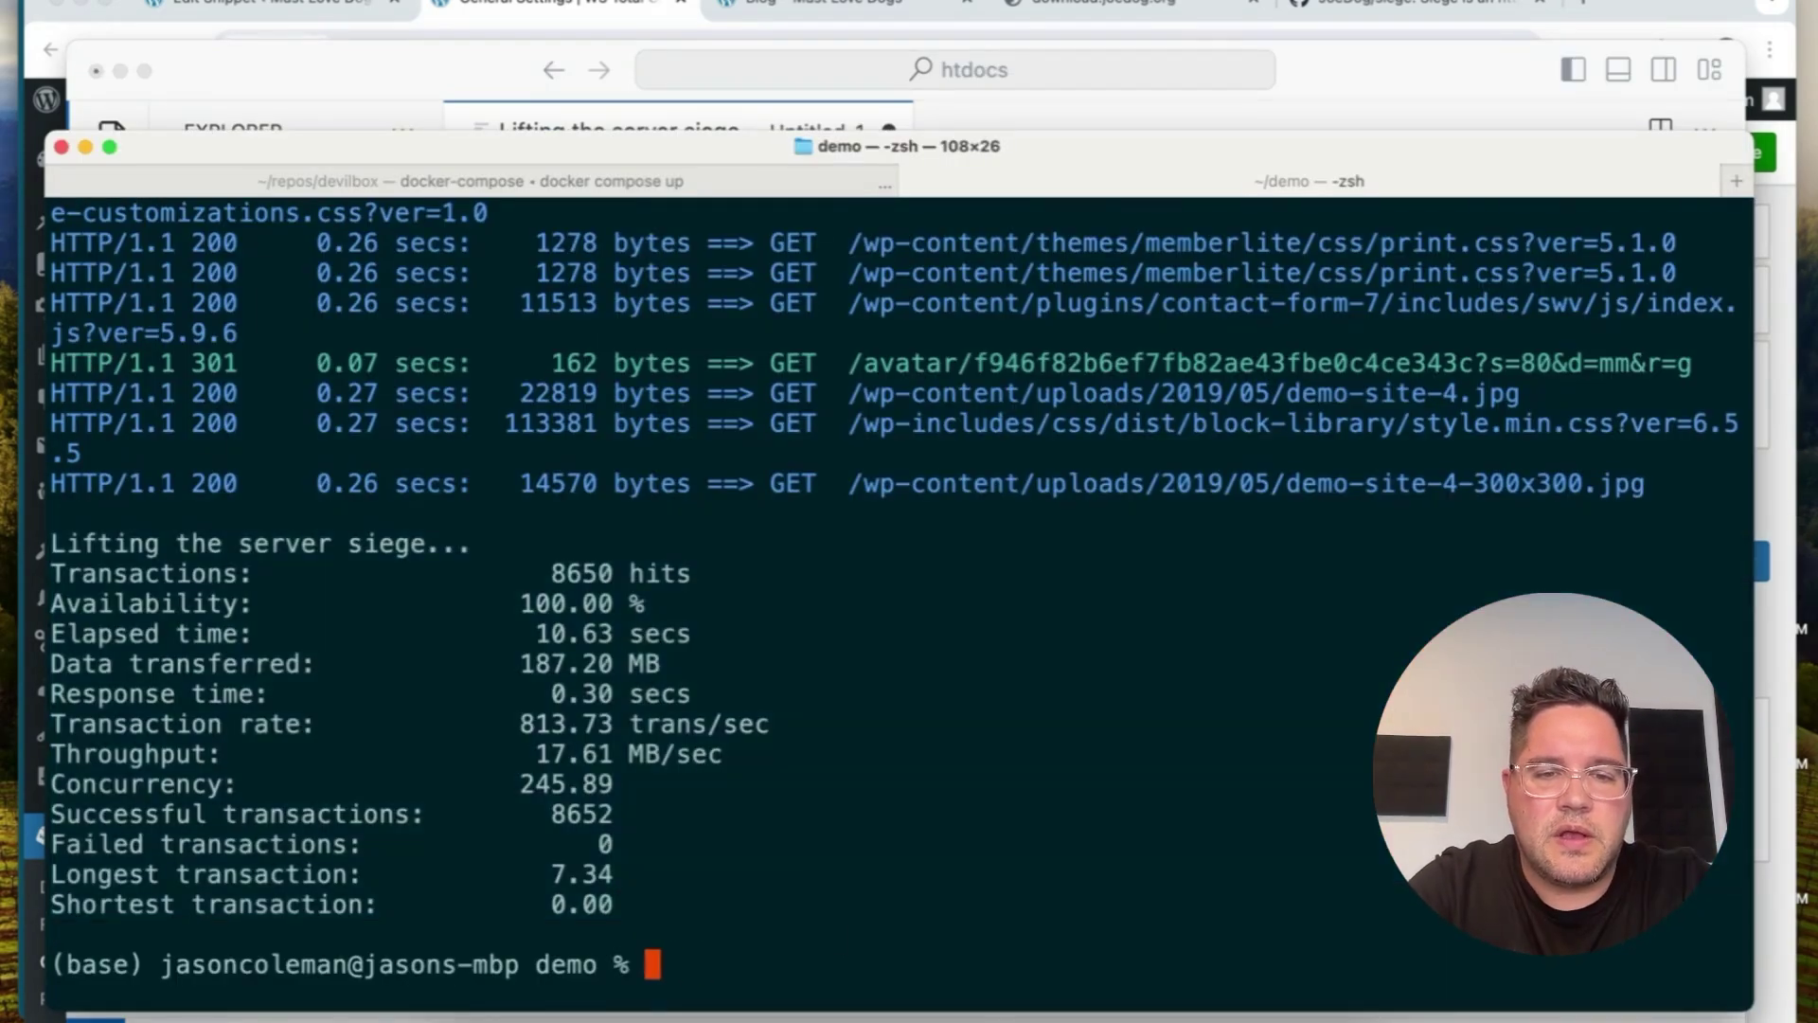
type("clear")
key("Return")
type("ls")
key("Return")
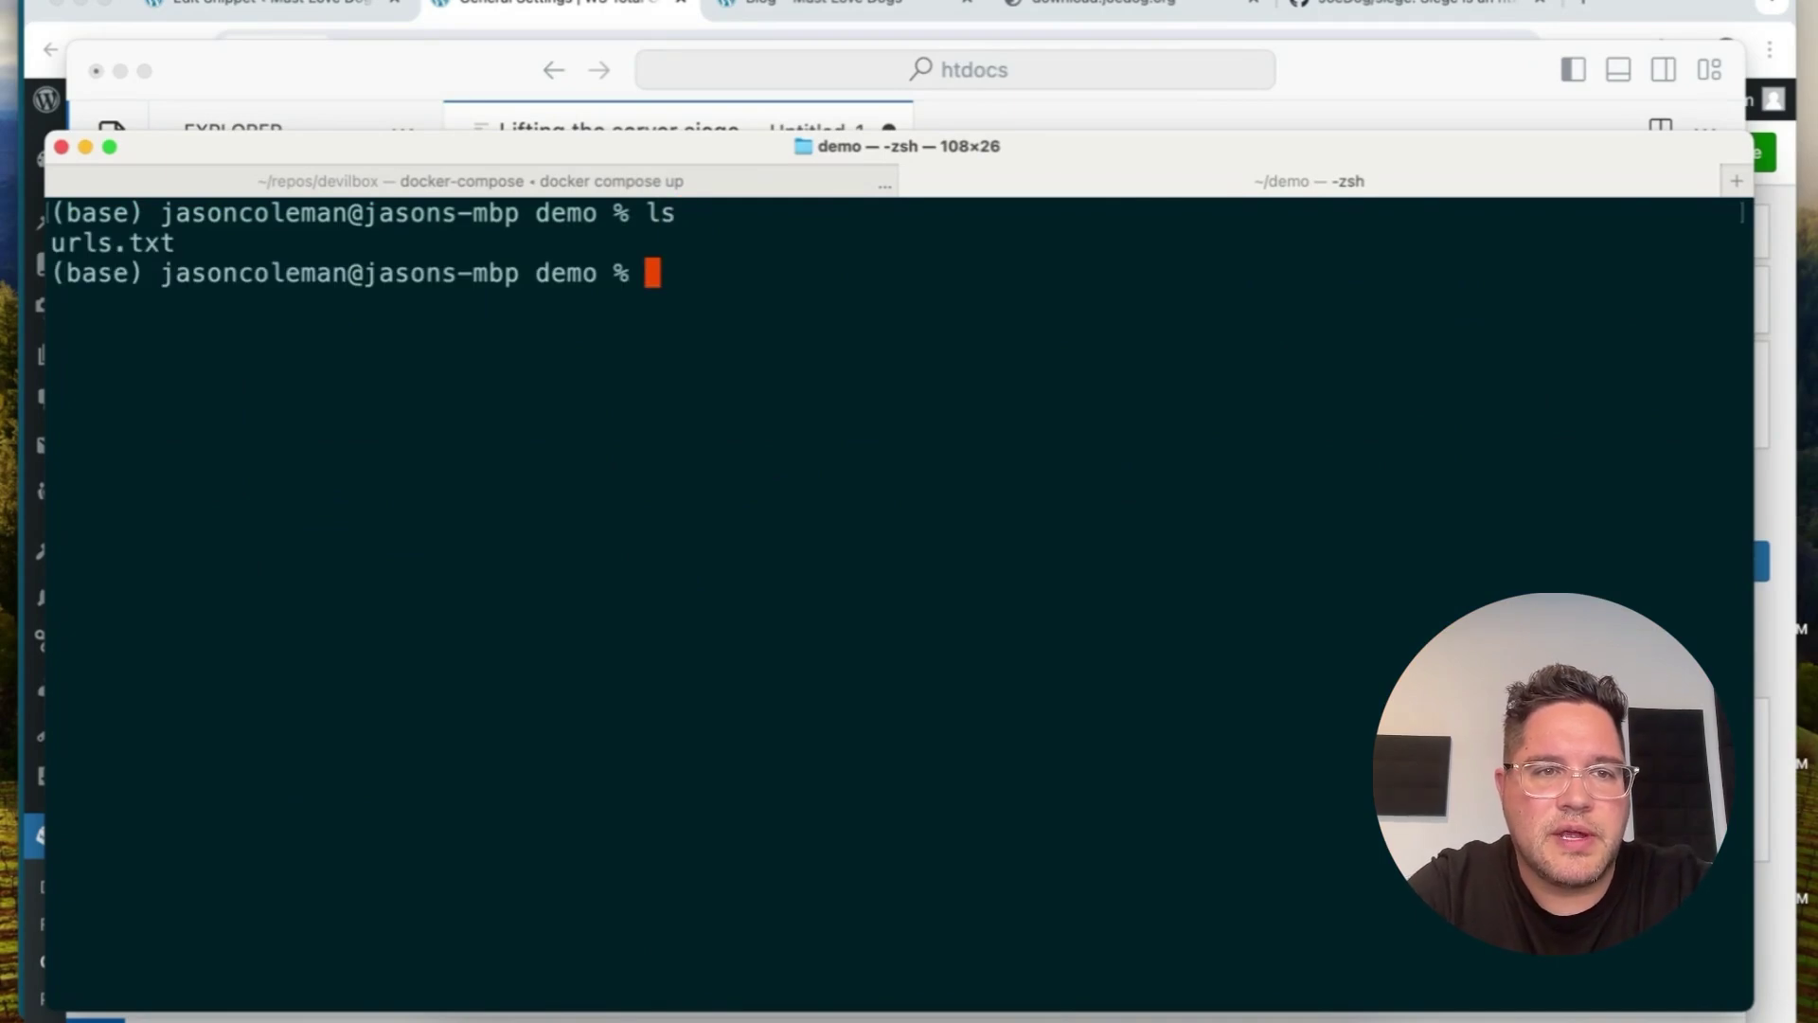
Review the five Must Love Dogs URLs in urls.txt with nano, then exit.
type("nano urls.txt")
key("Return")
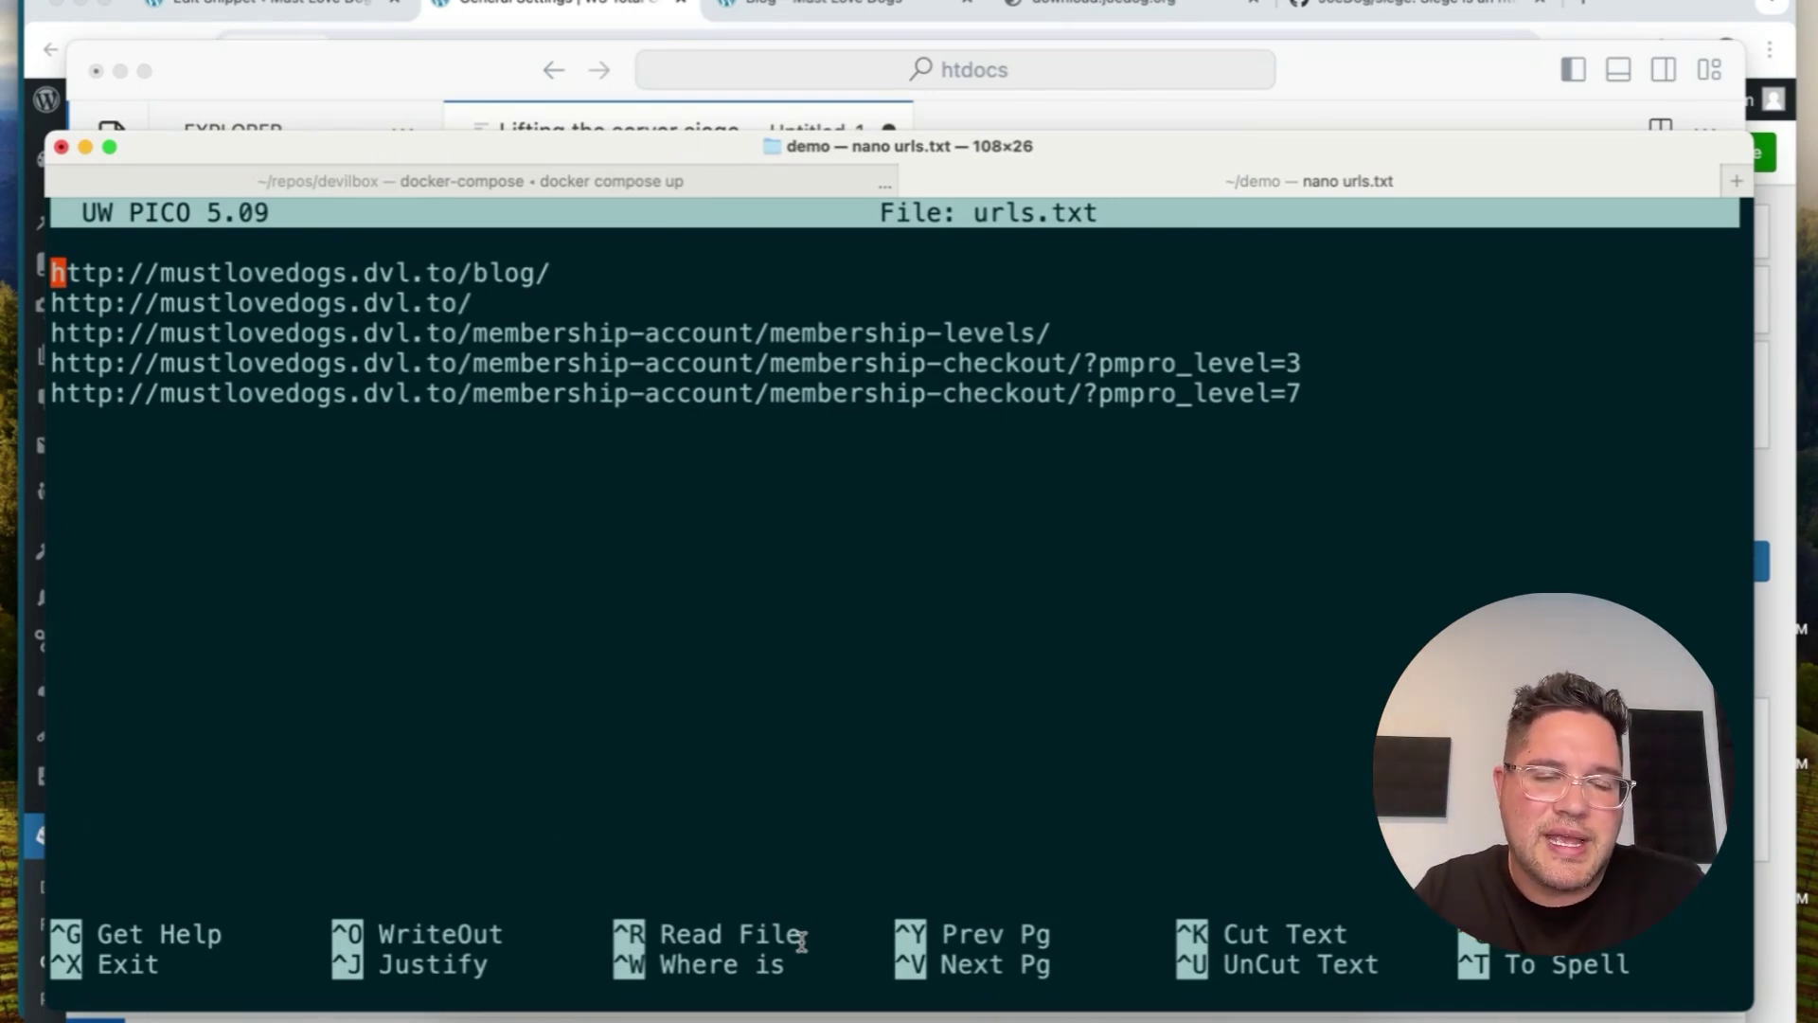
key("Down")
key("Down")
key("Down")
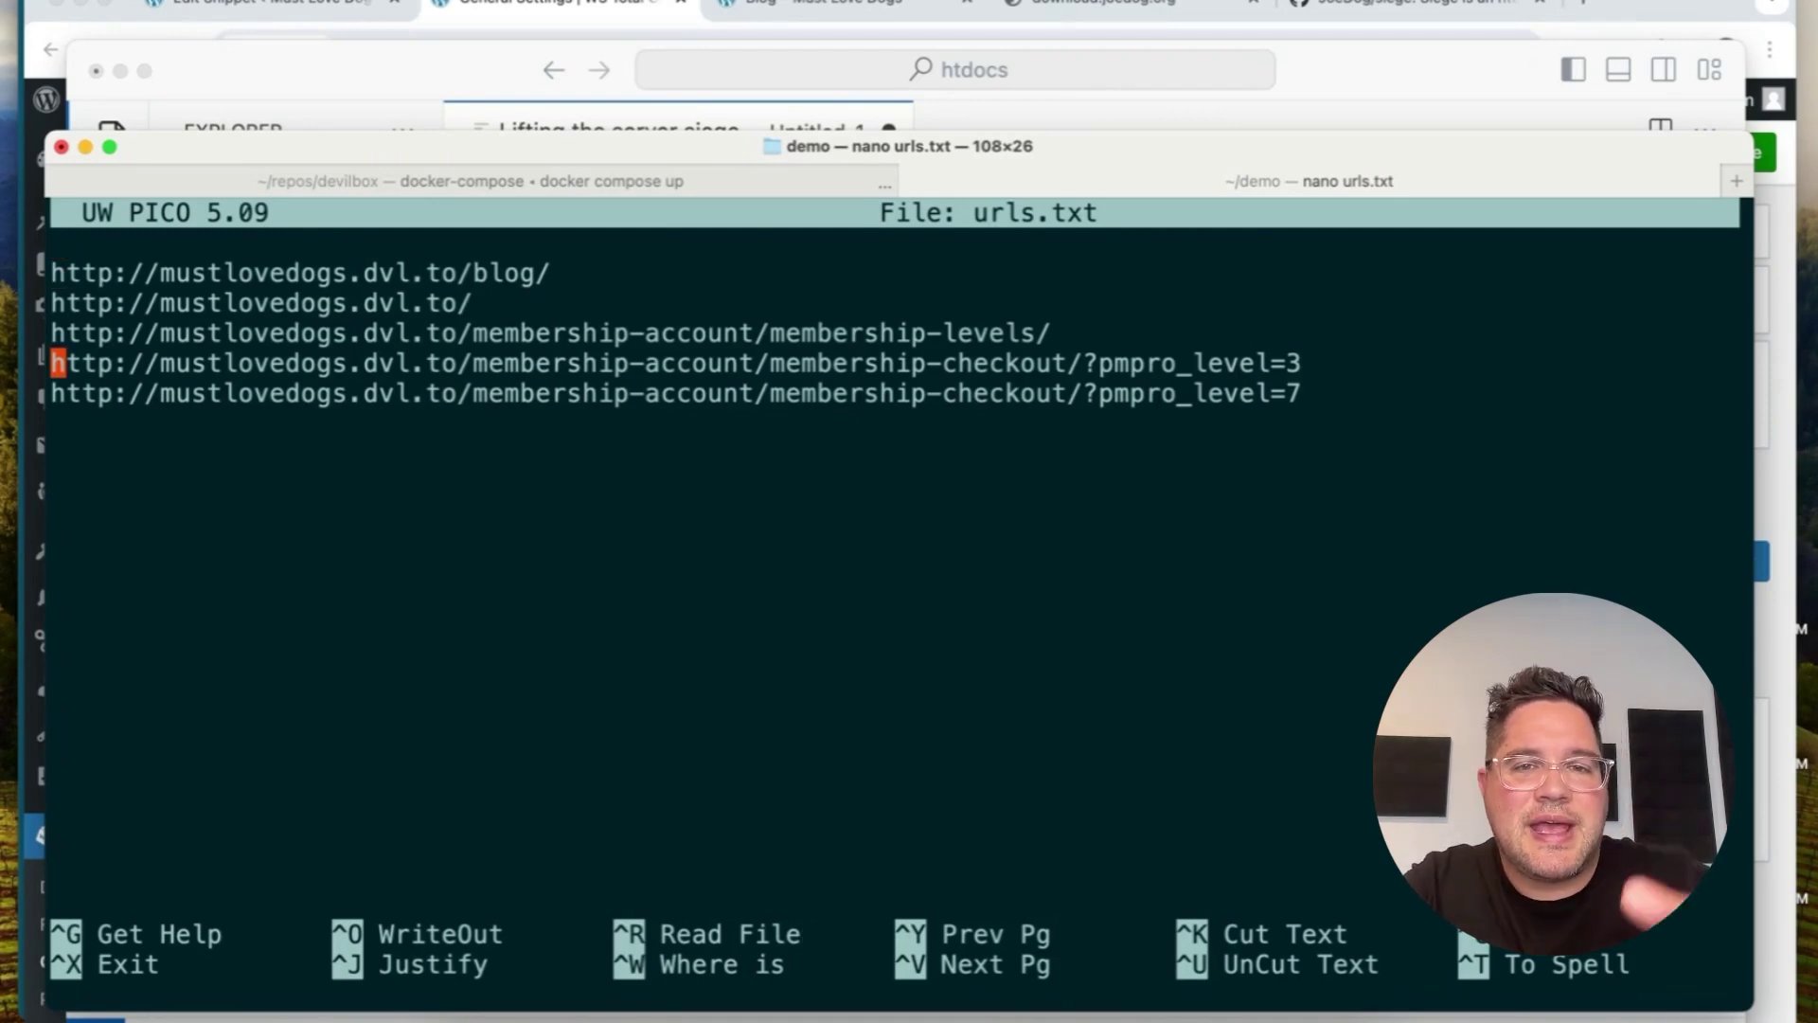
key("Down")
key("Down")
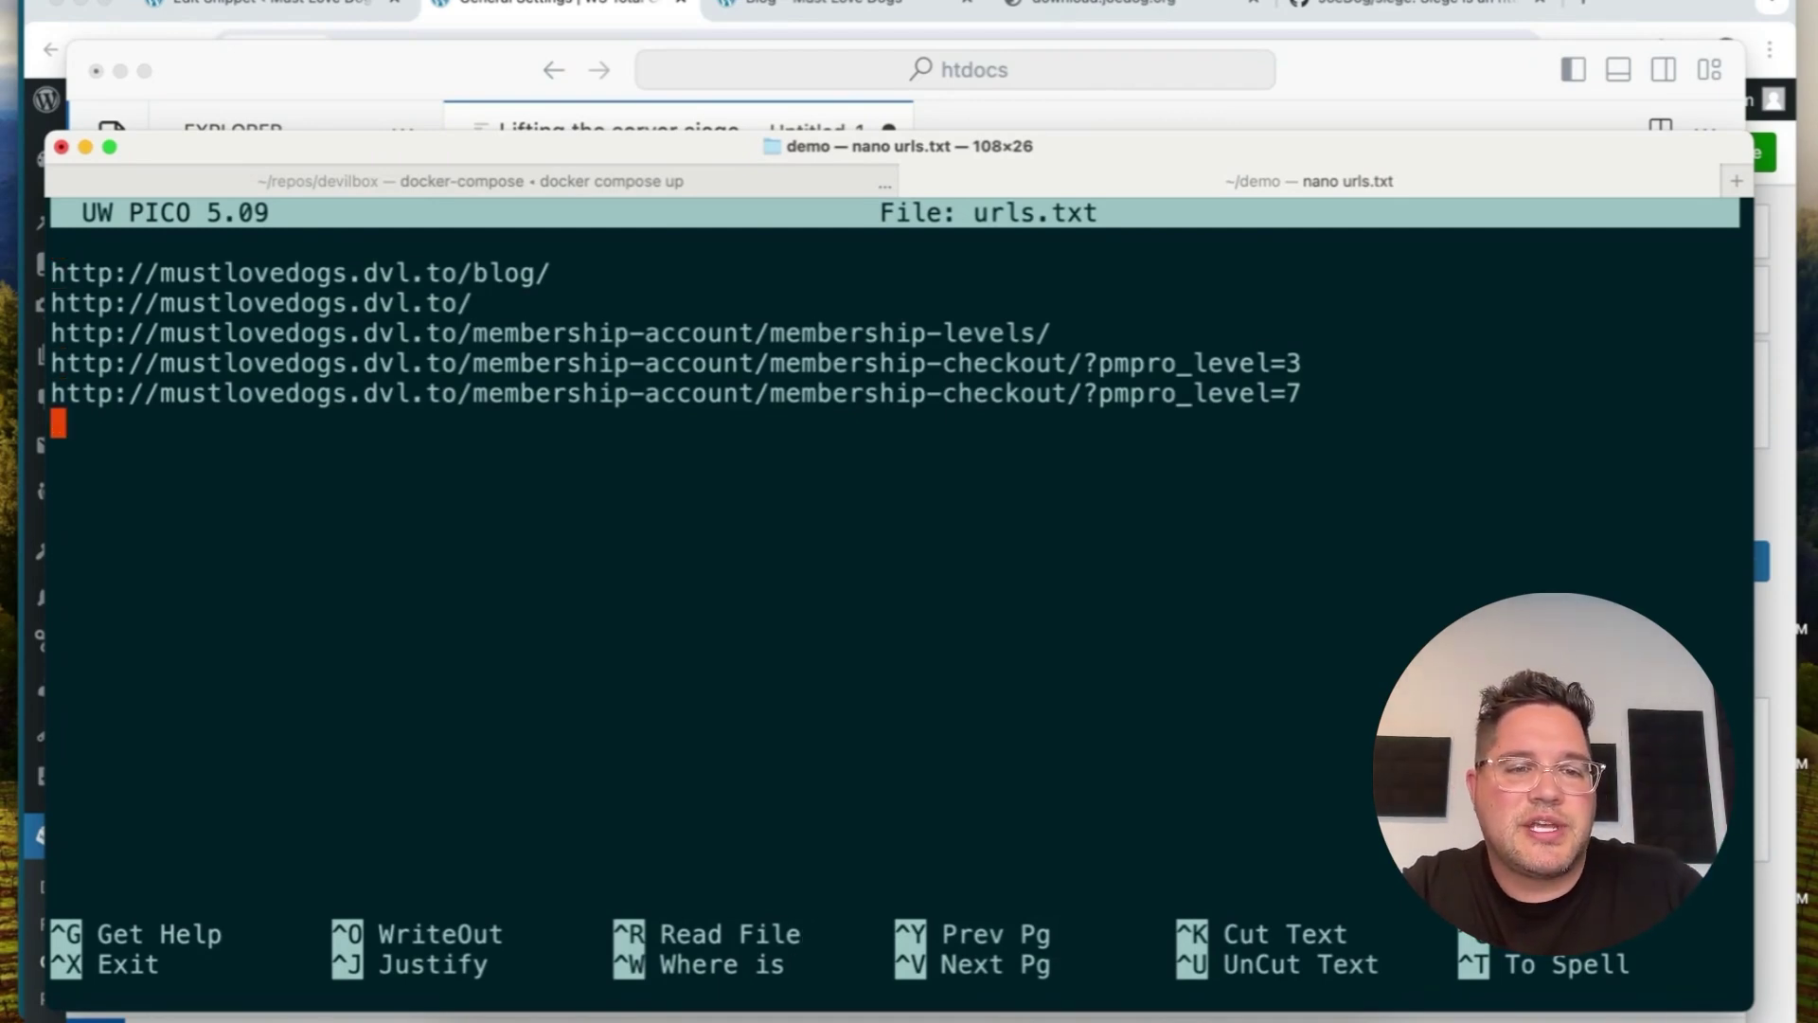
key("ctrl+x")
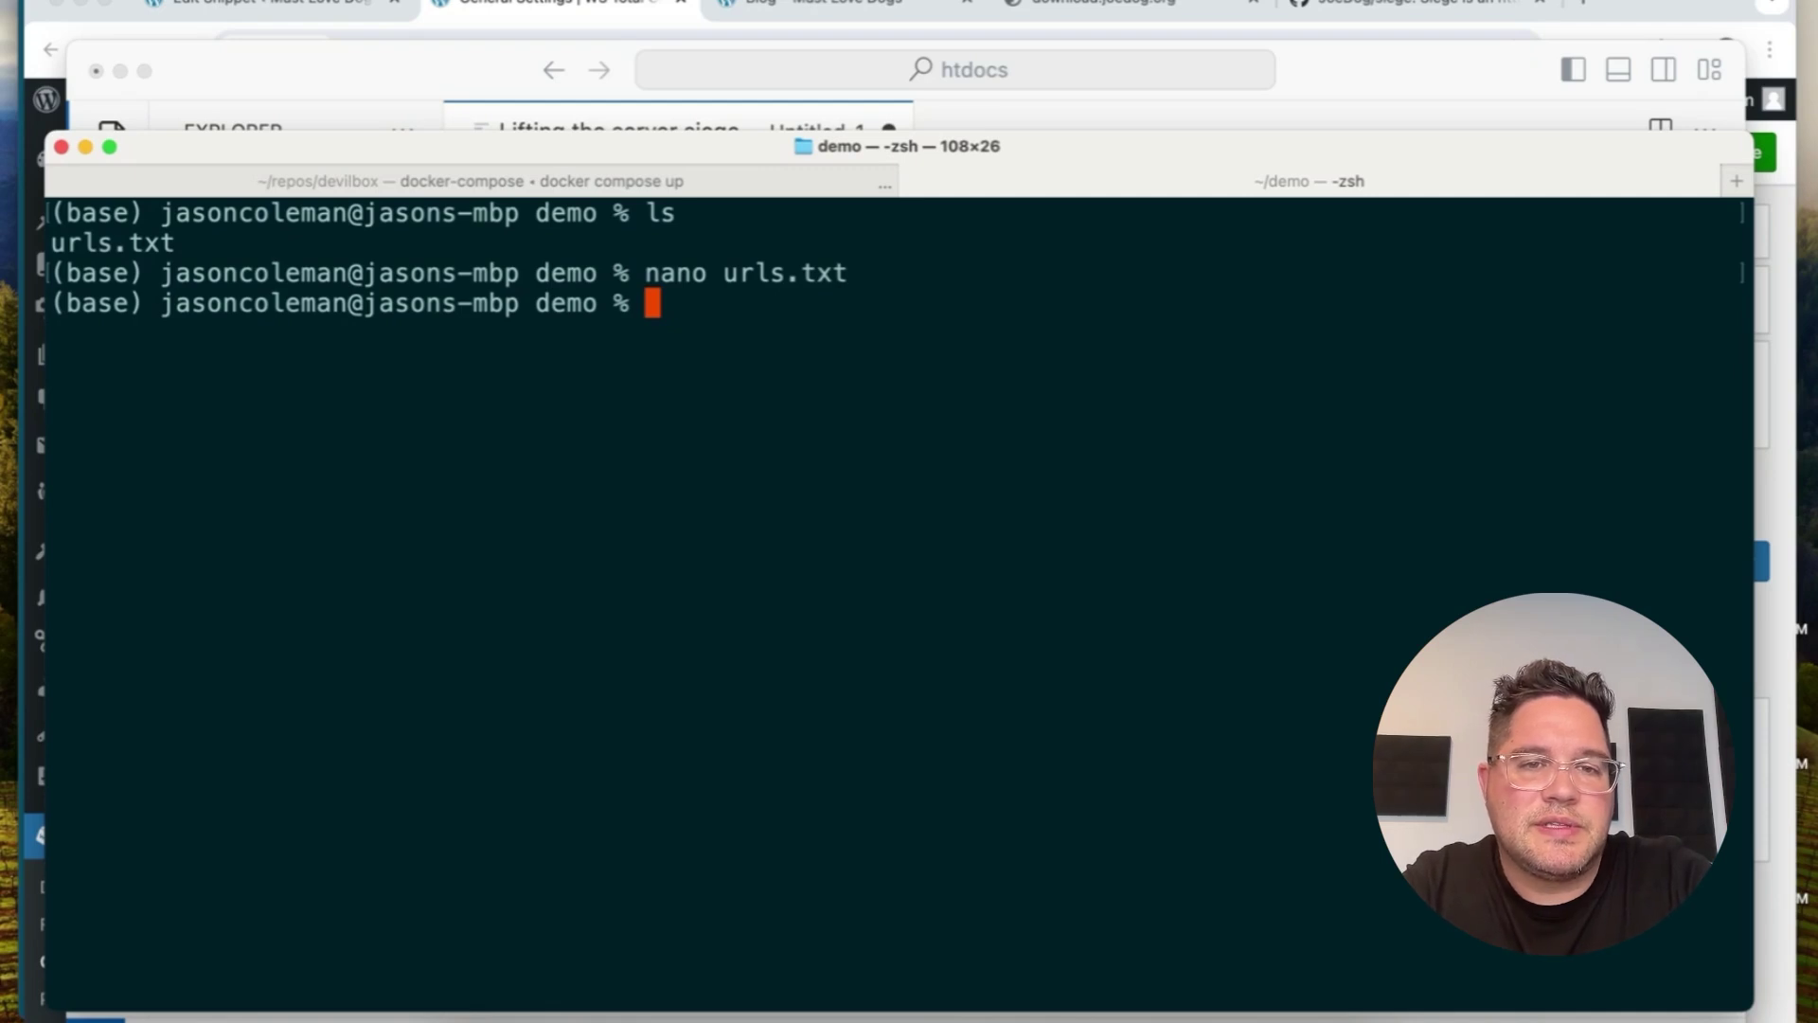
Run siege -t10s -c250 -furls.txt across the URL list, yielding 11444 hits.
type("si")
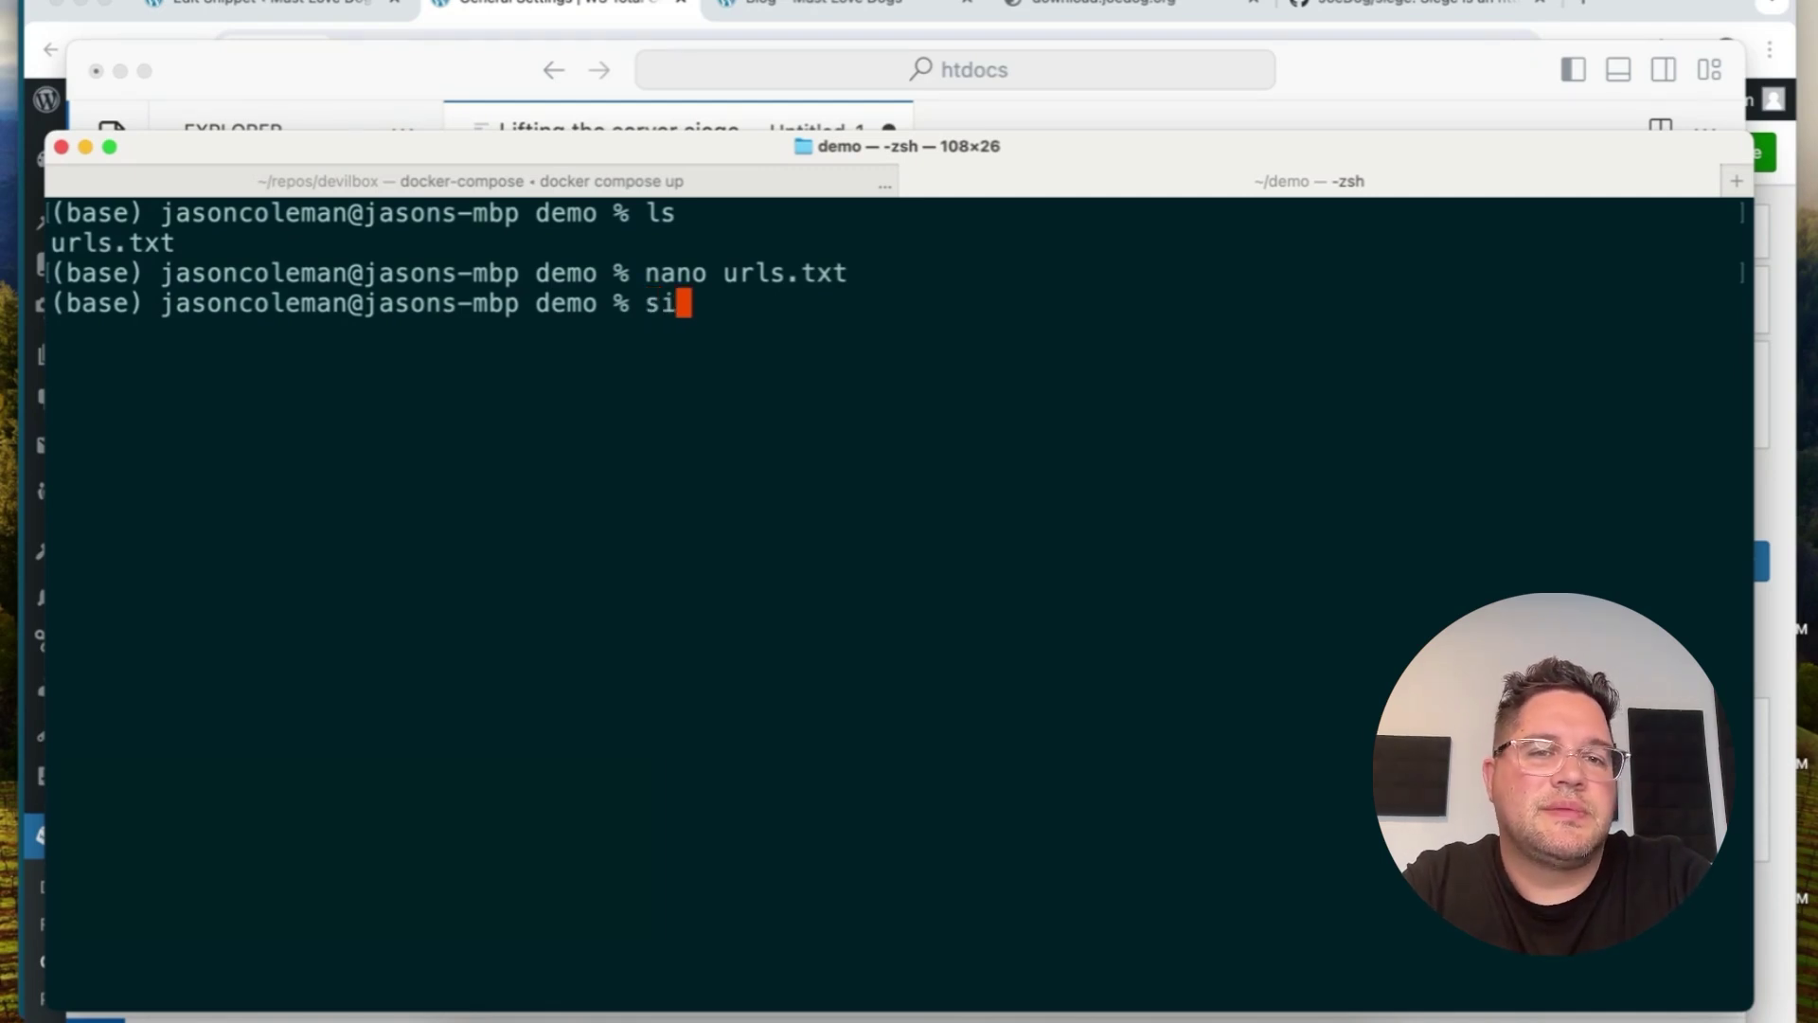
type("ege -t10s -")
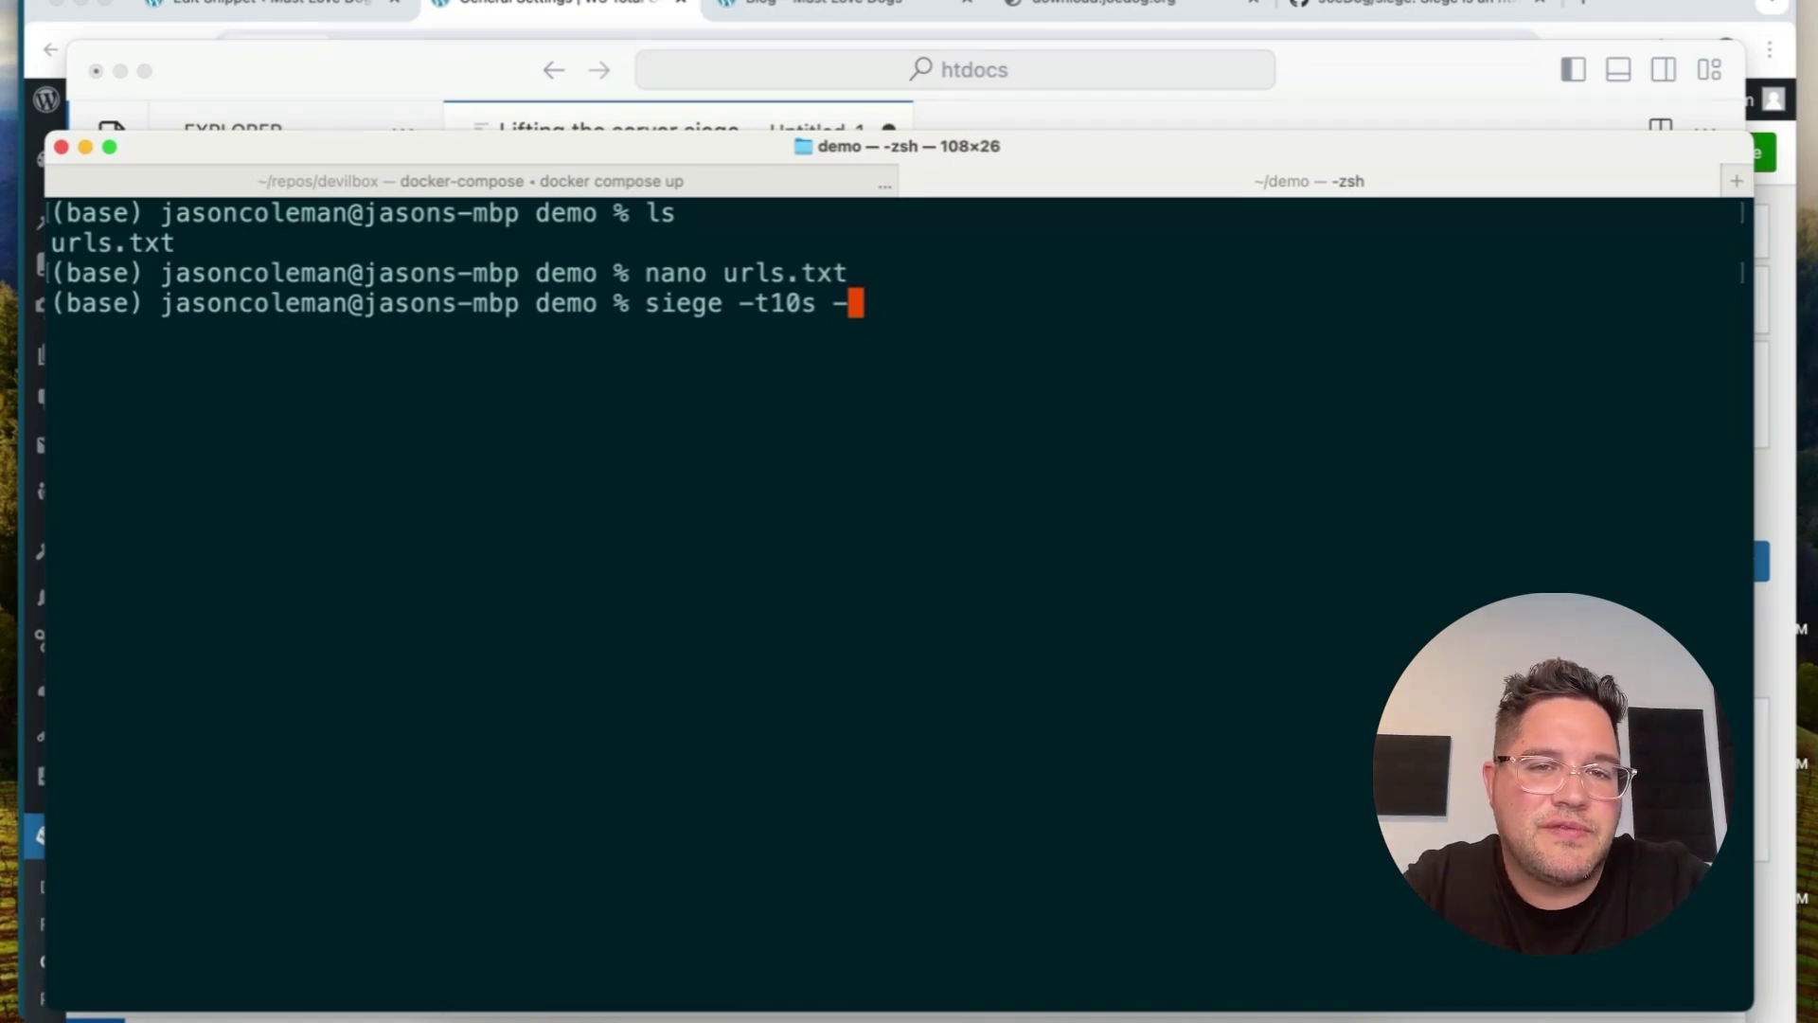
type("c")
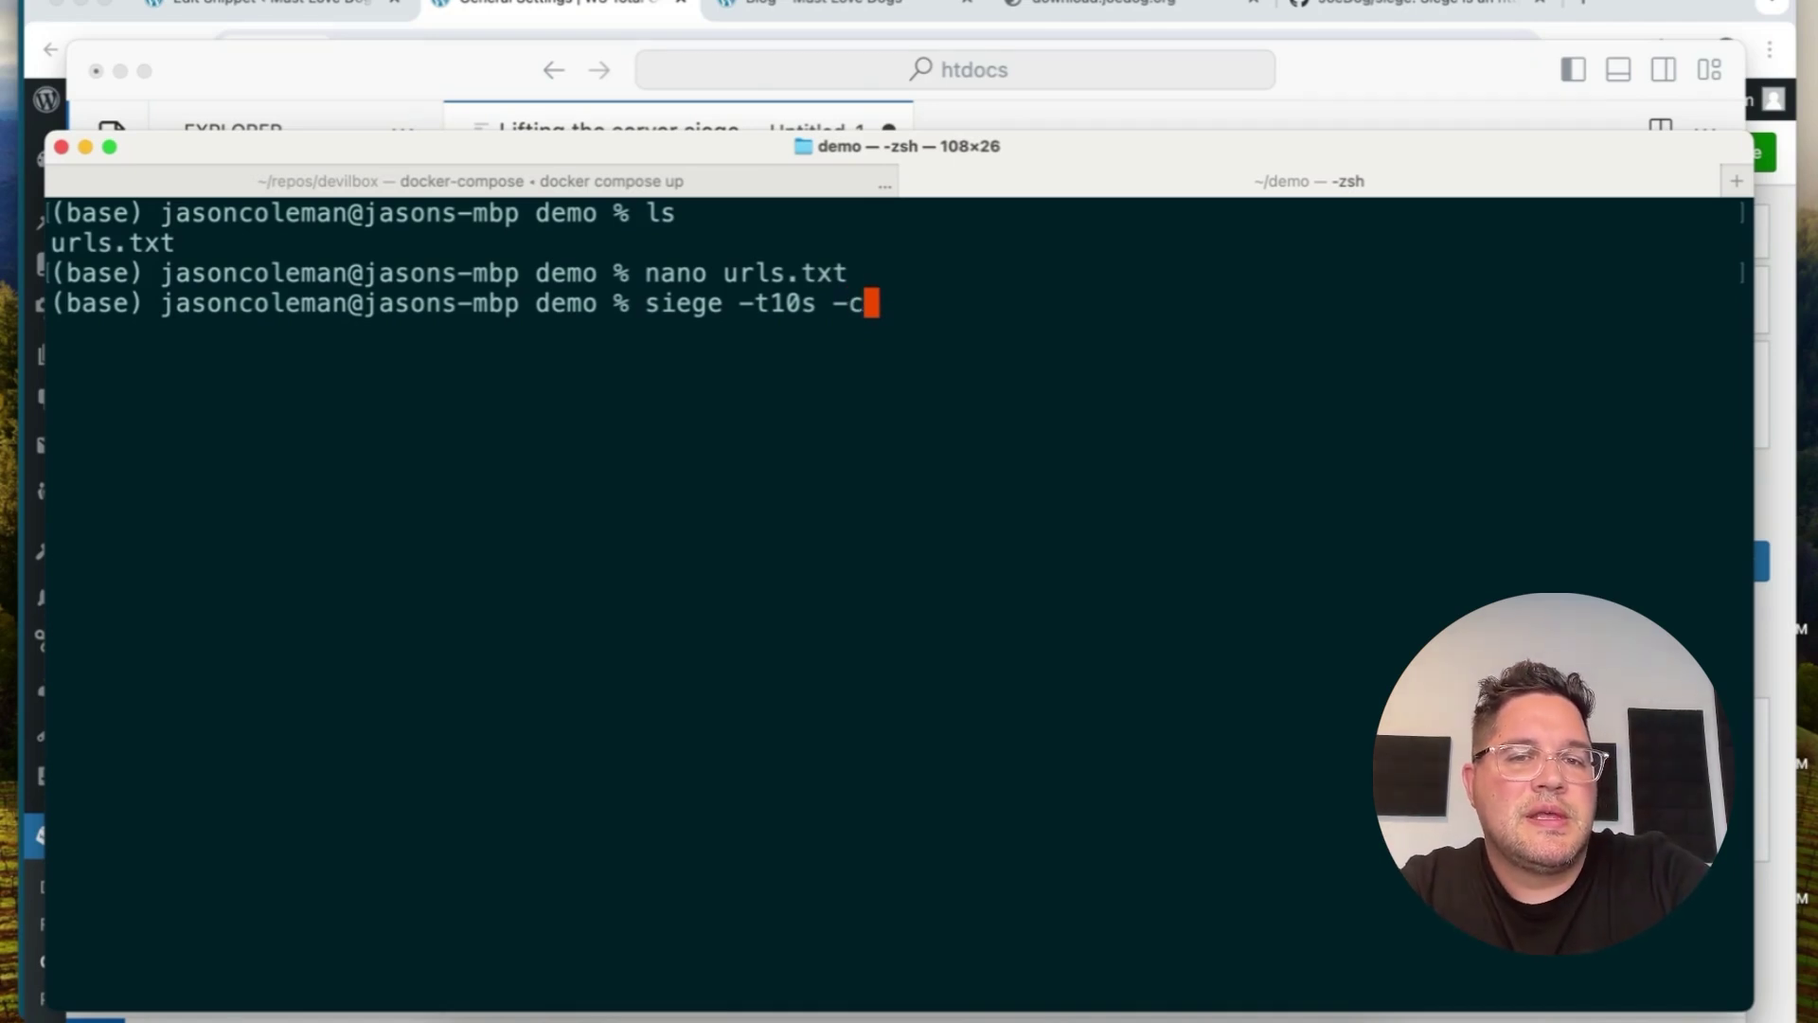
type("250")
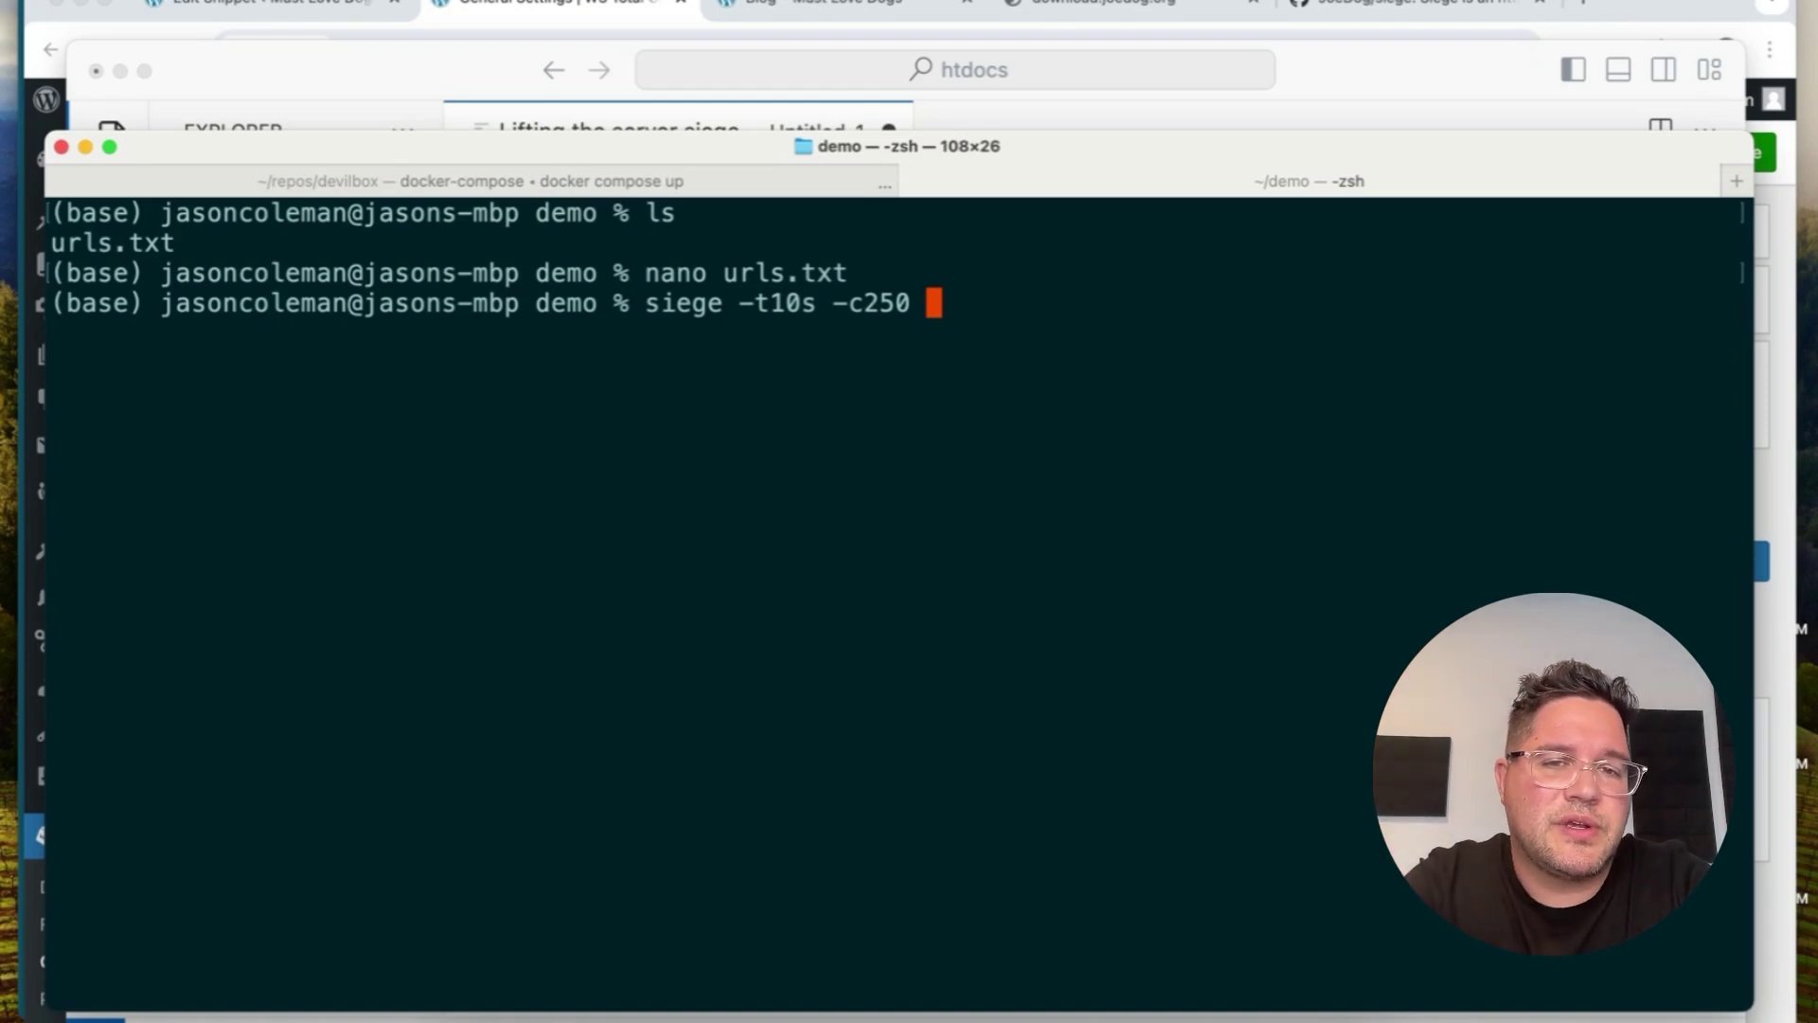
type(" url")
key("BackSpace")
key("BackSpace")
key("BackSpace")
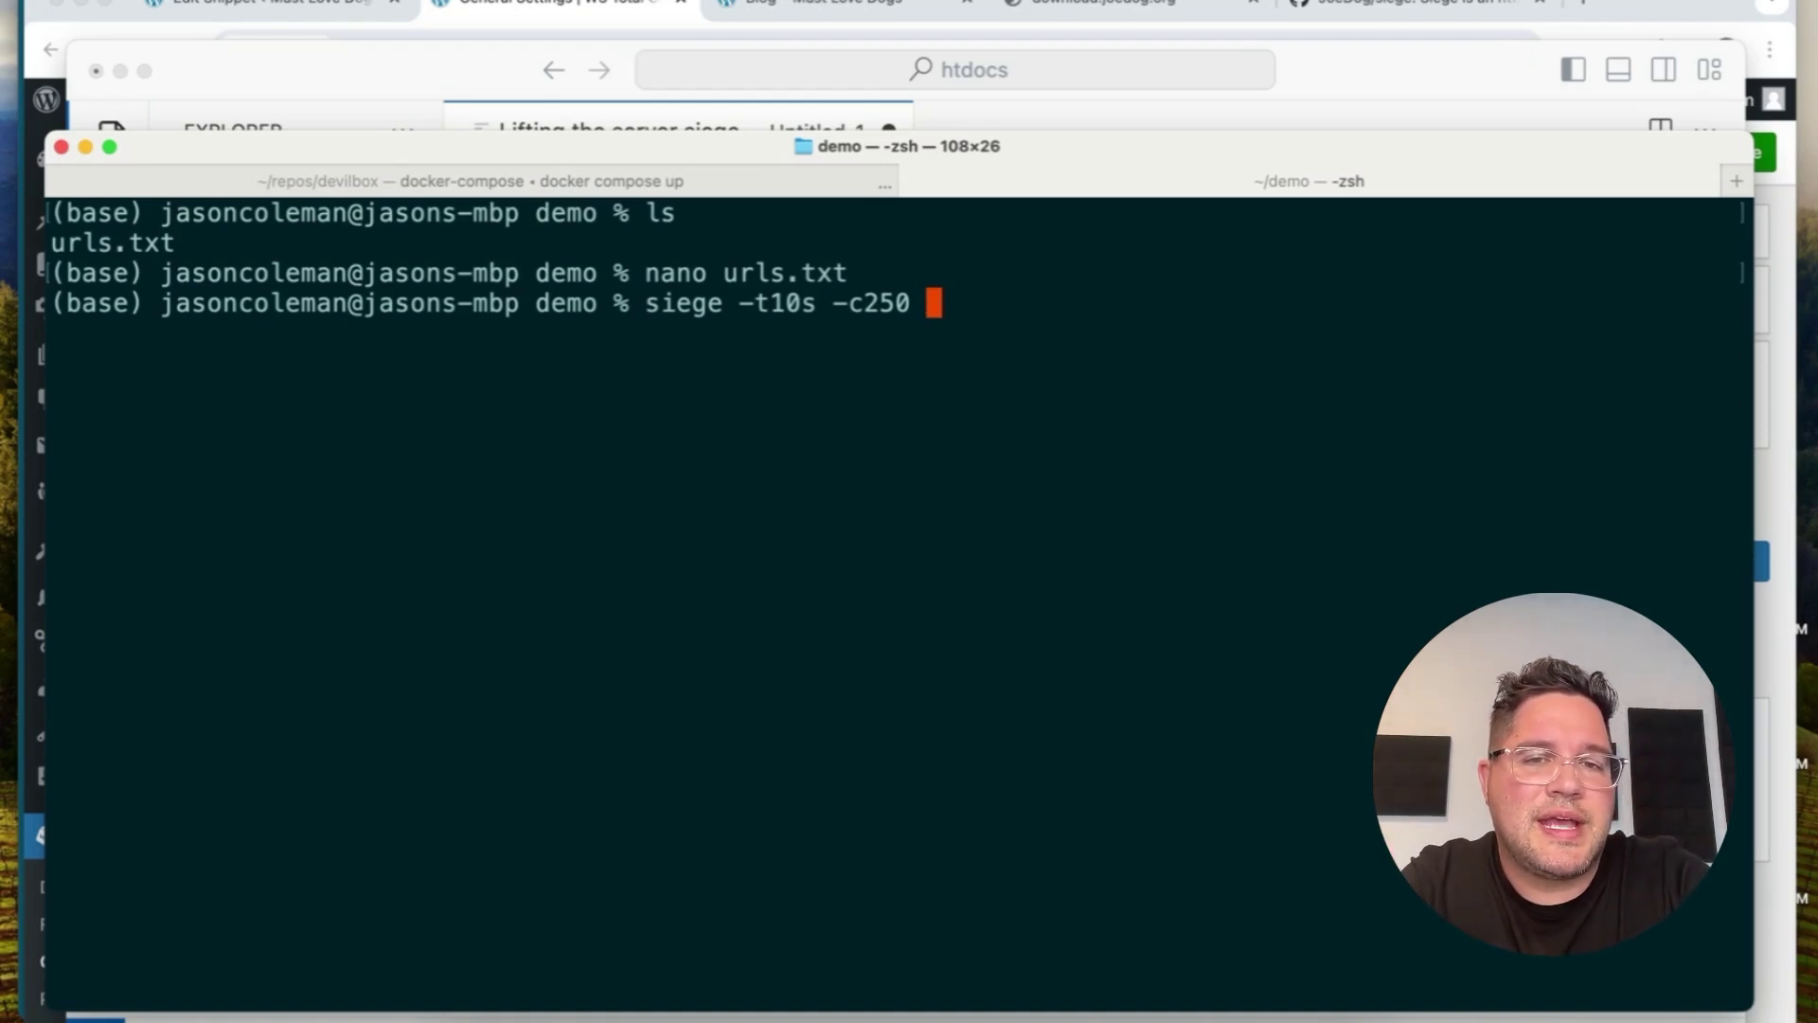
type("-furls.txt")
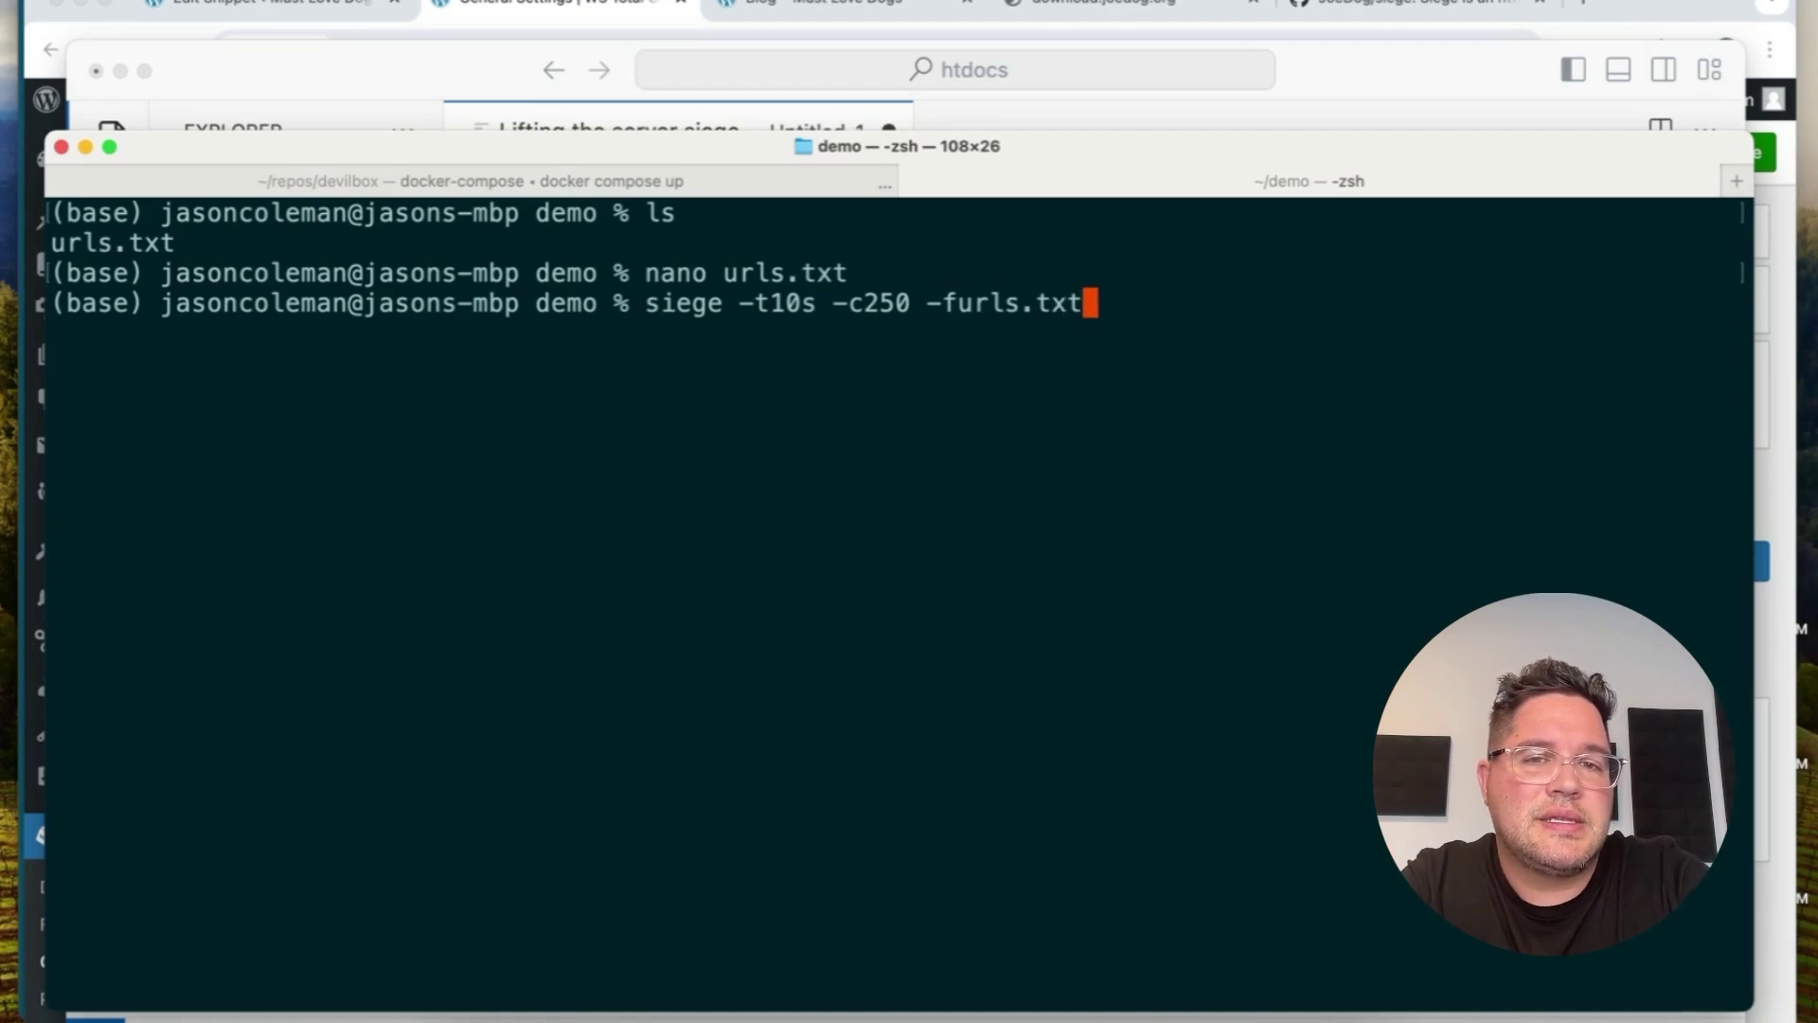
key("Return")
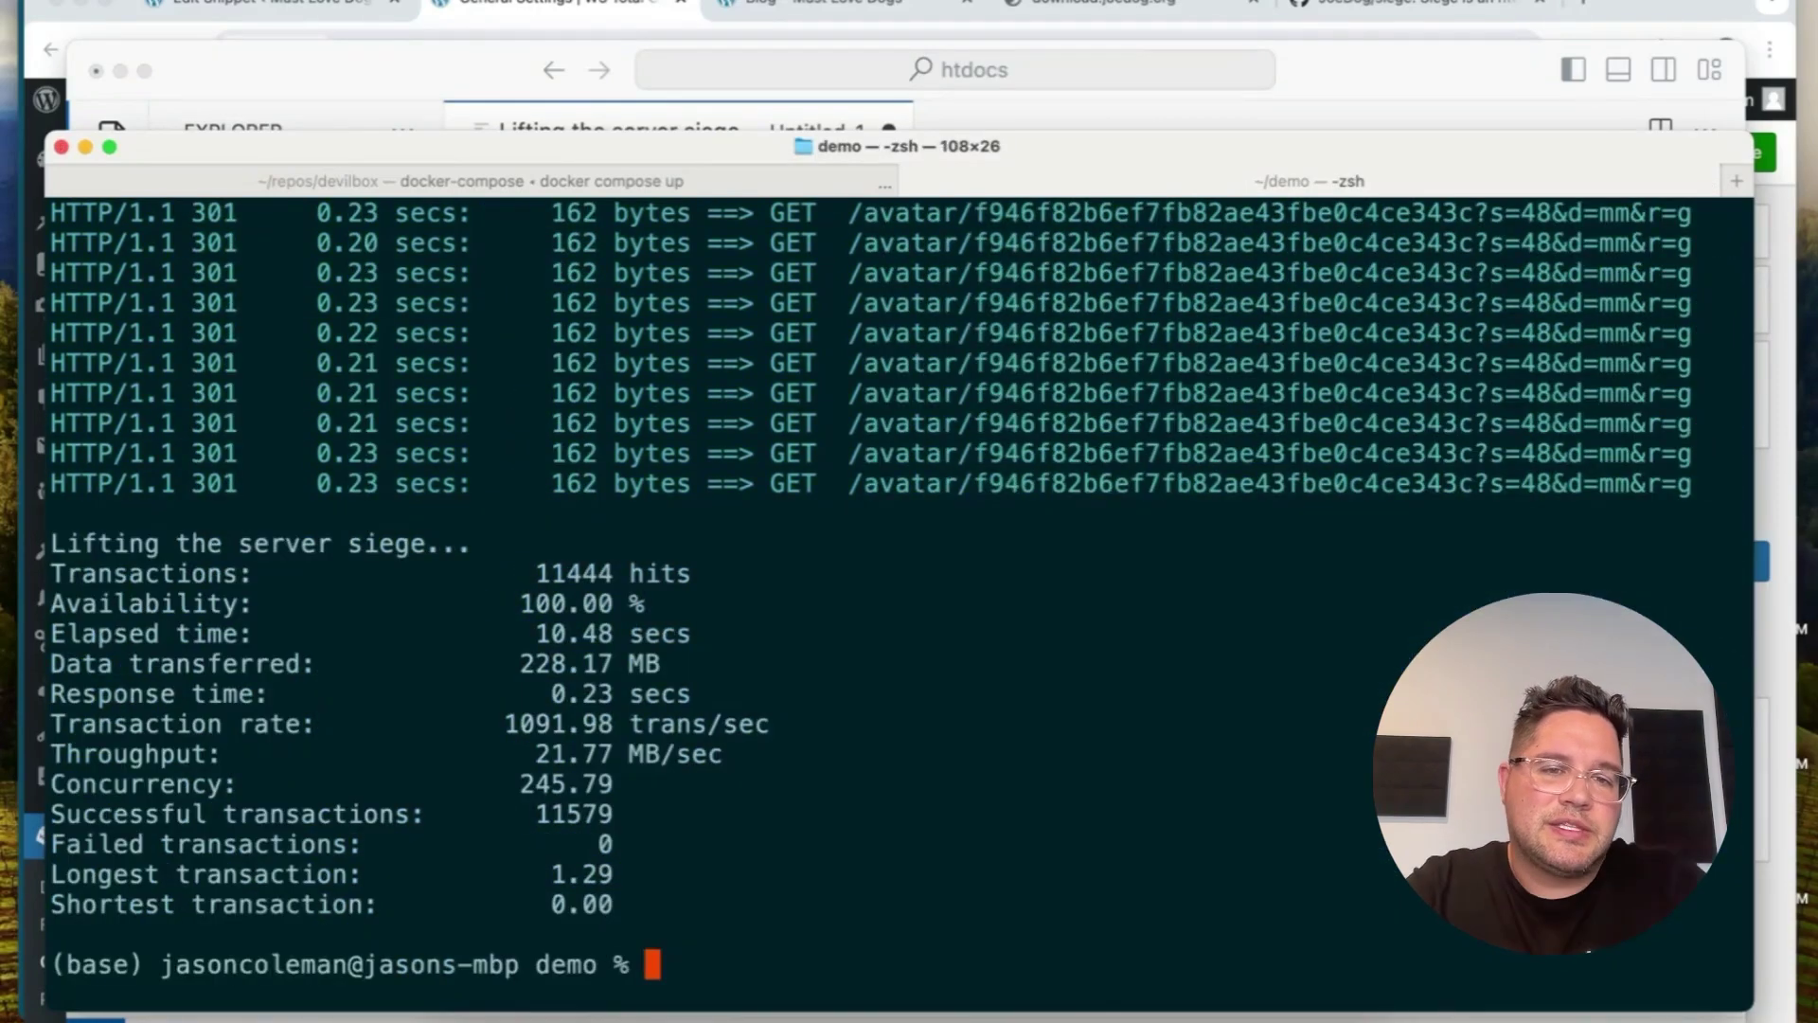
double_click(577, 573)
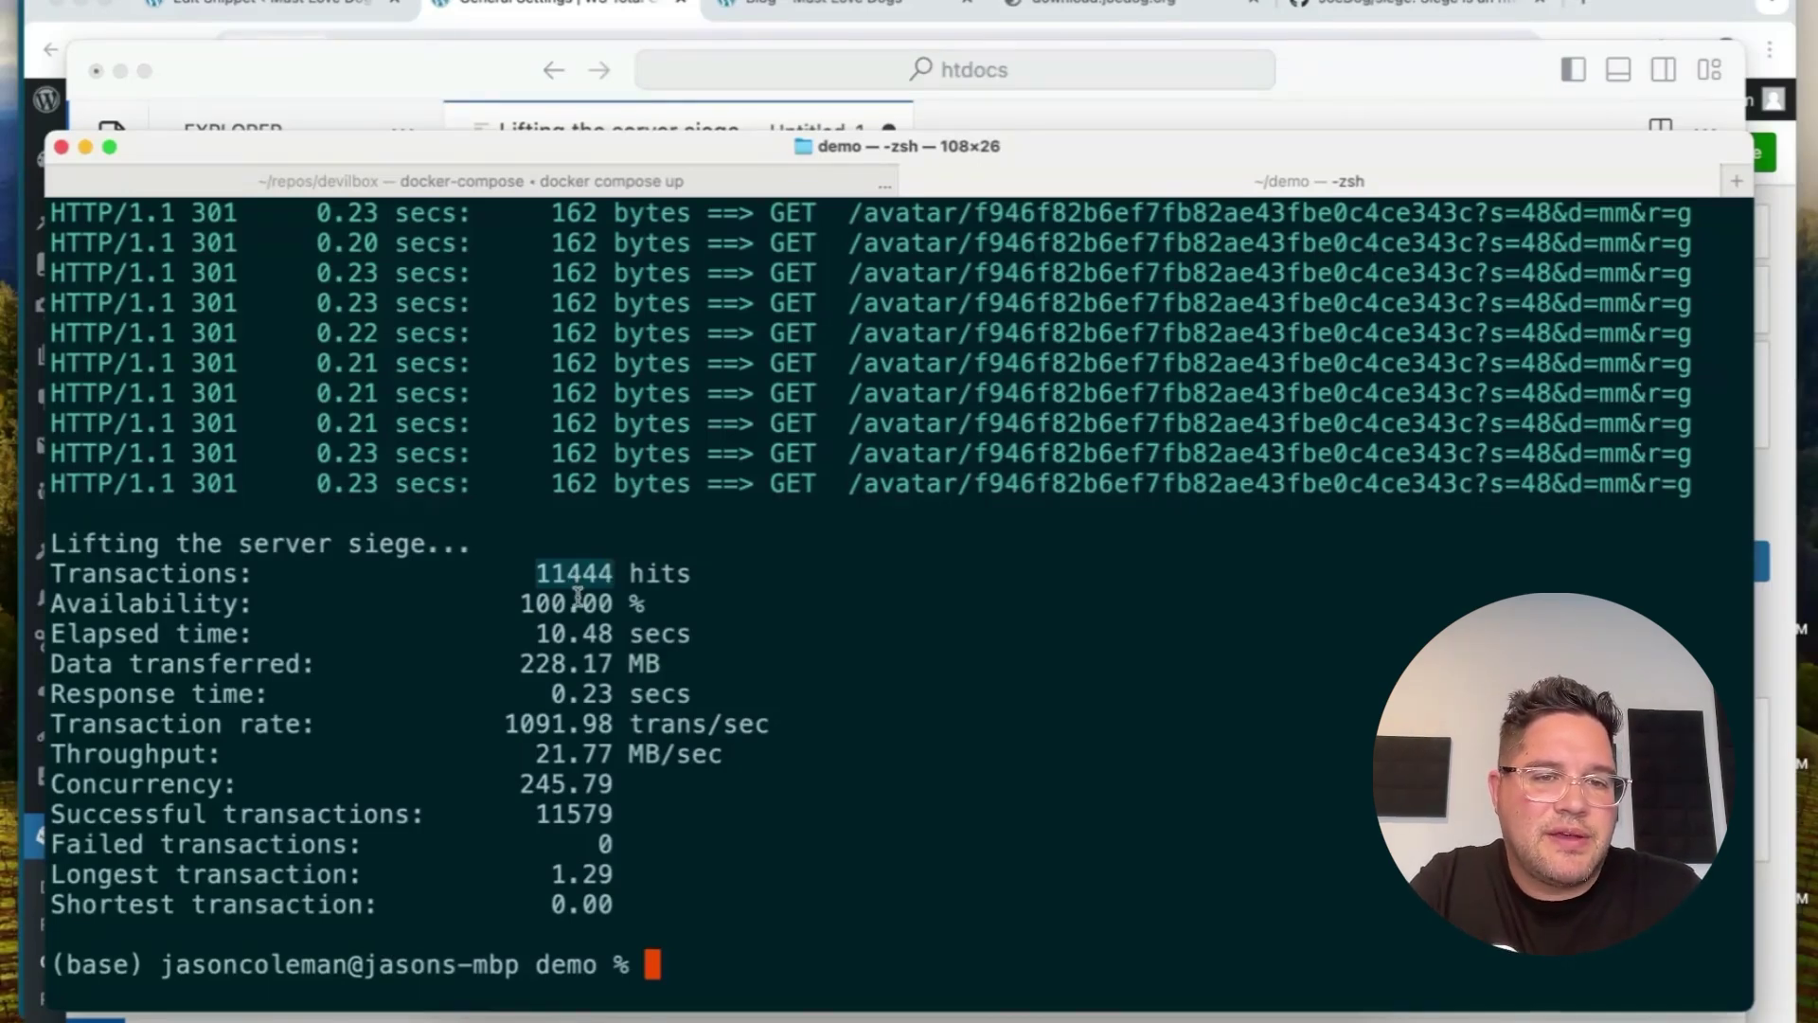
left_click_drag(506, 603, 655, 613)
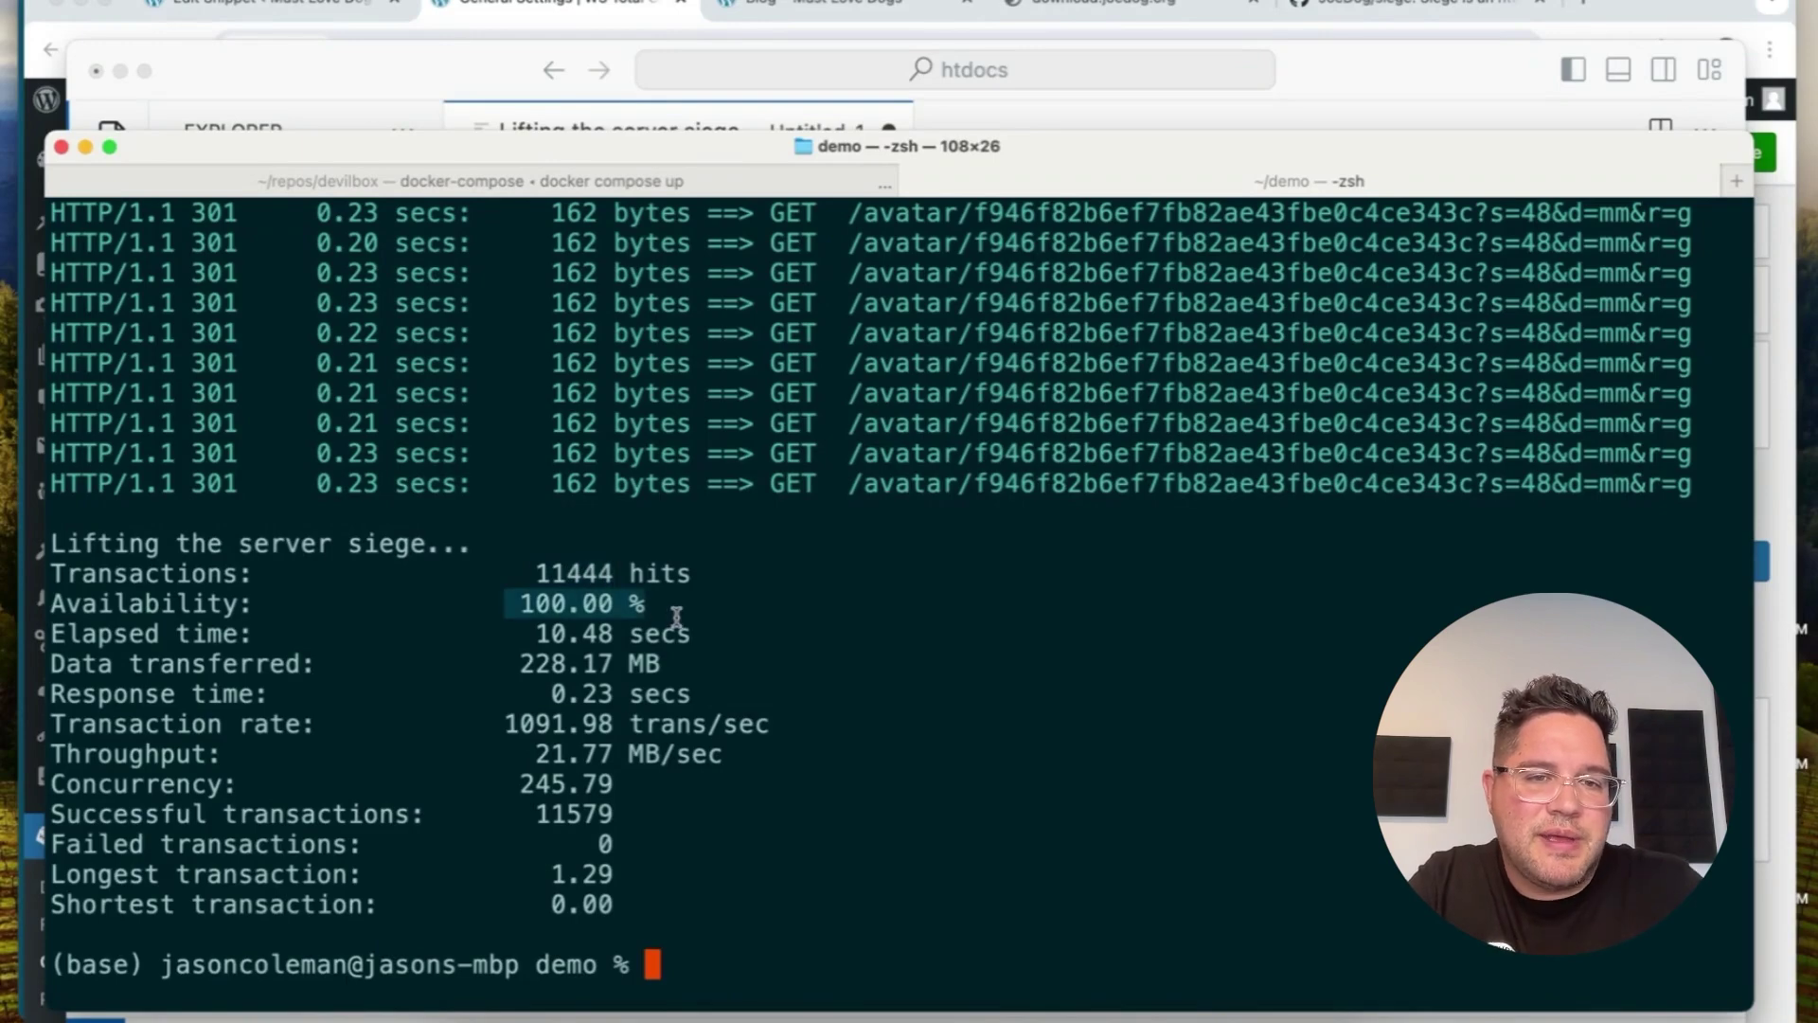
left_click(678, 616)
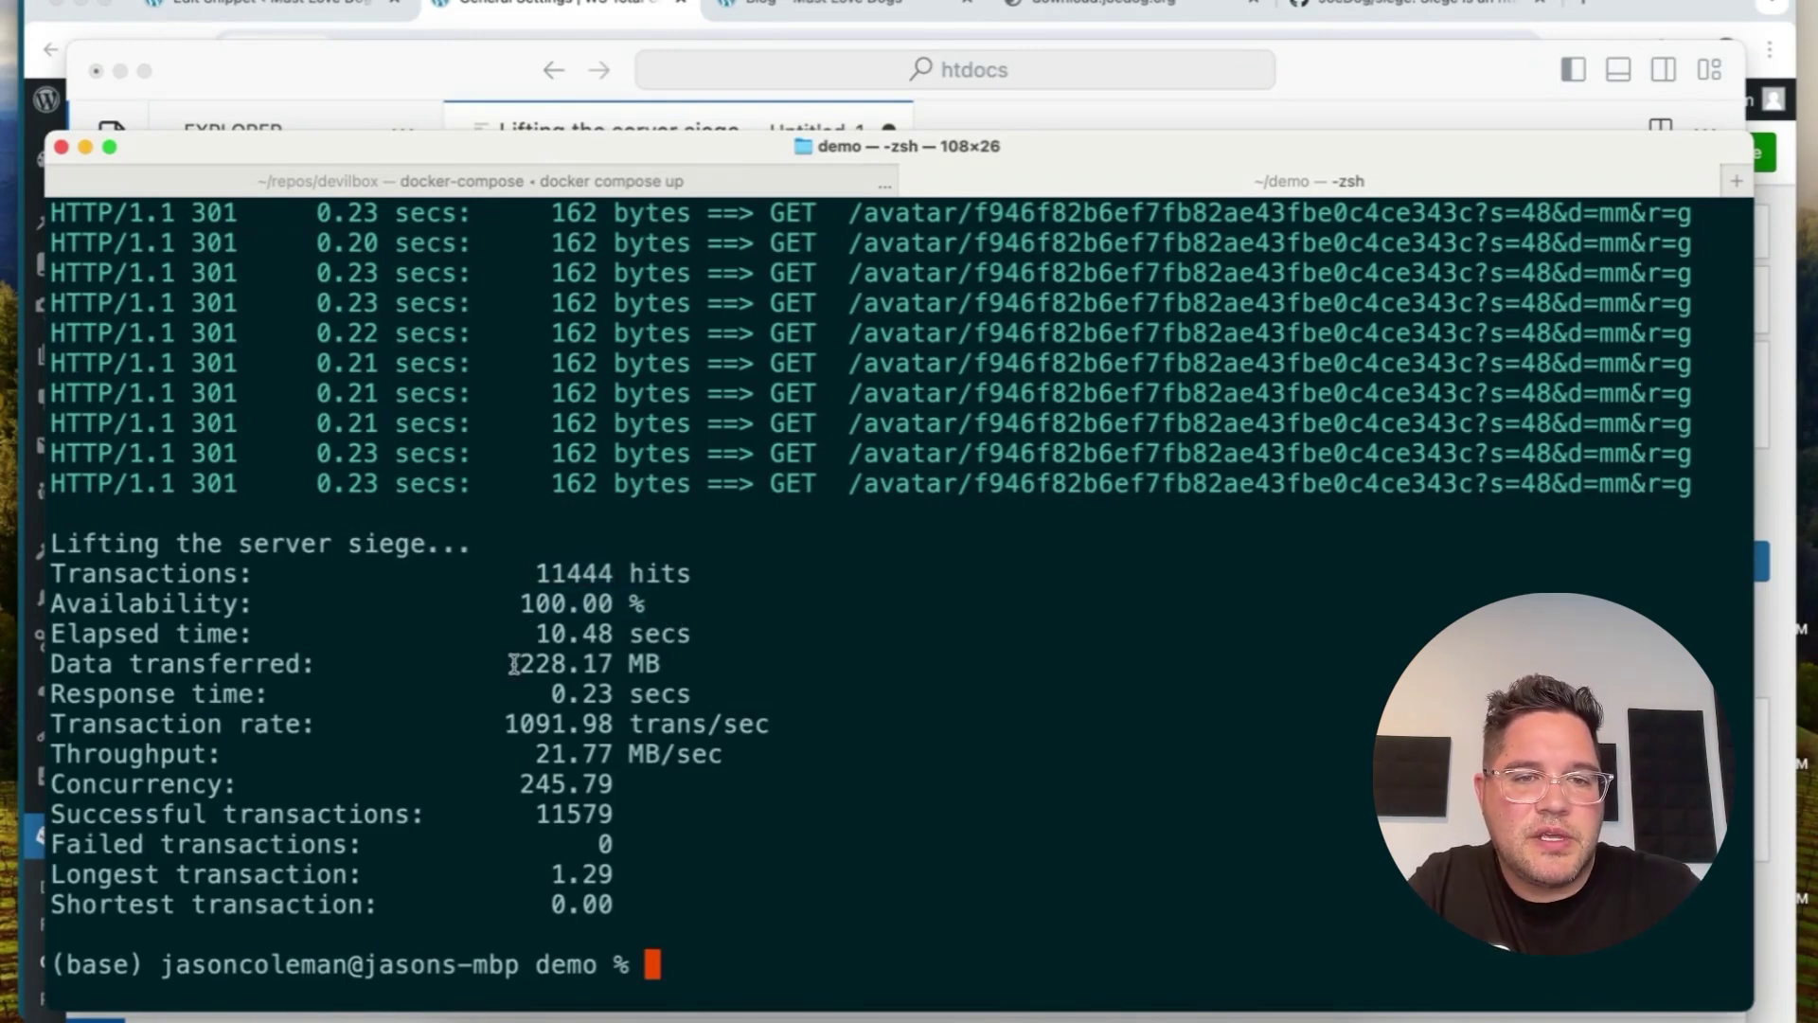
left_click_drag(519, 663, 696, 740)
left_click(696, 741)
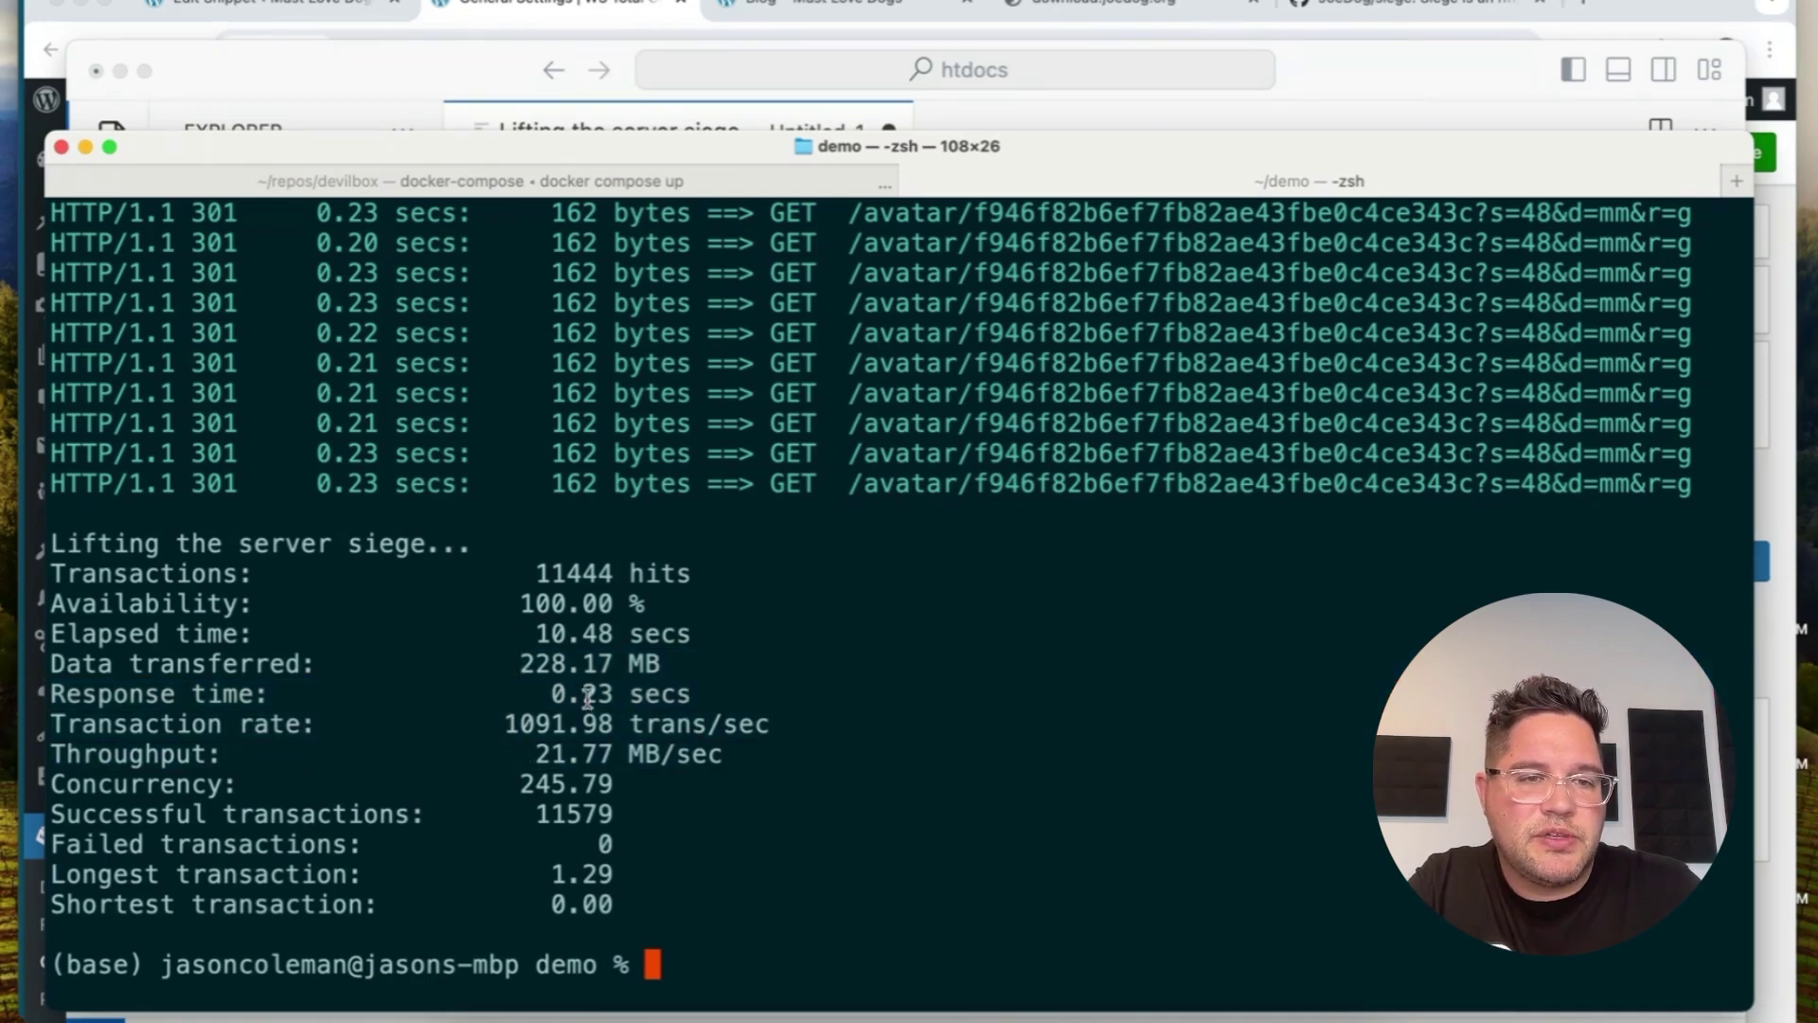
left_click_drag(536, 694, 741, 697)
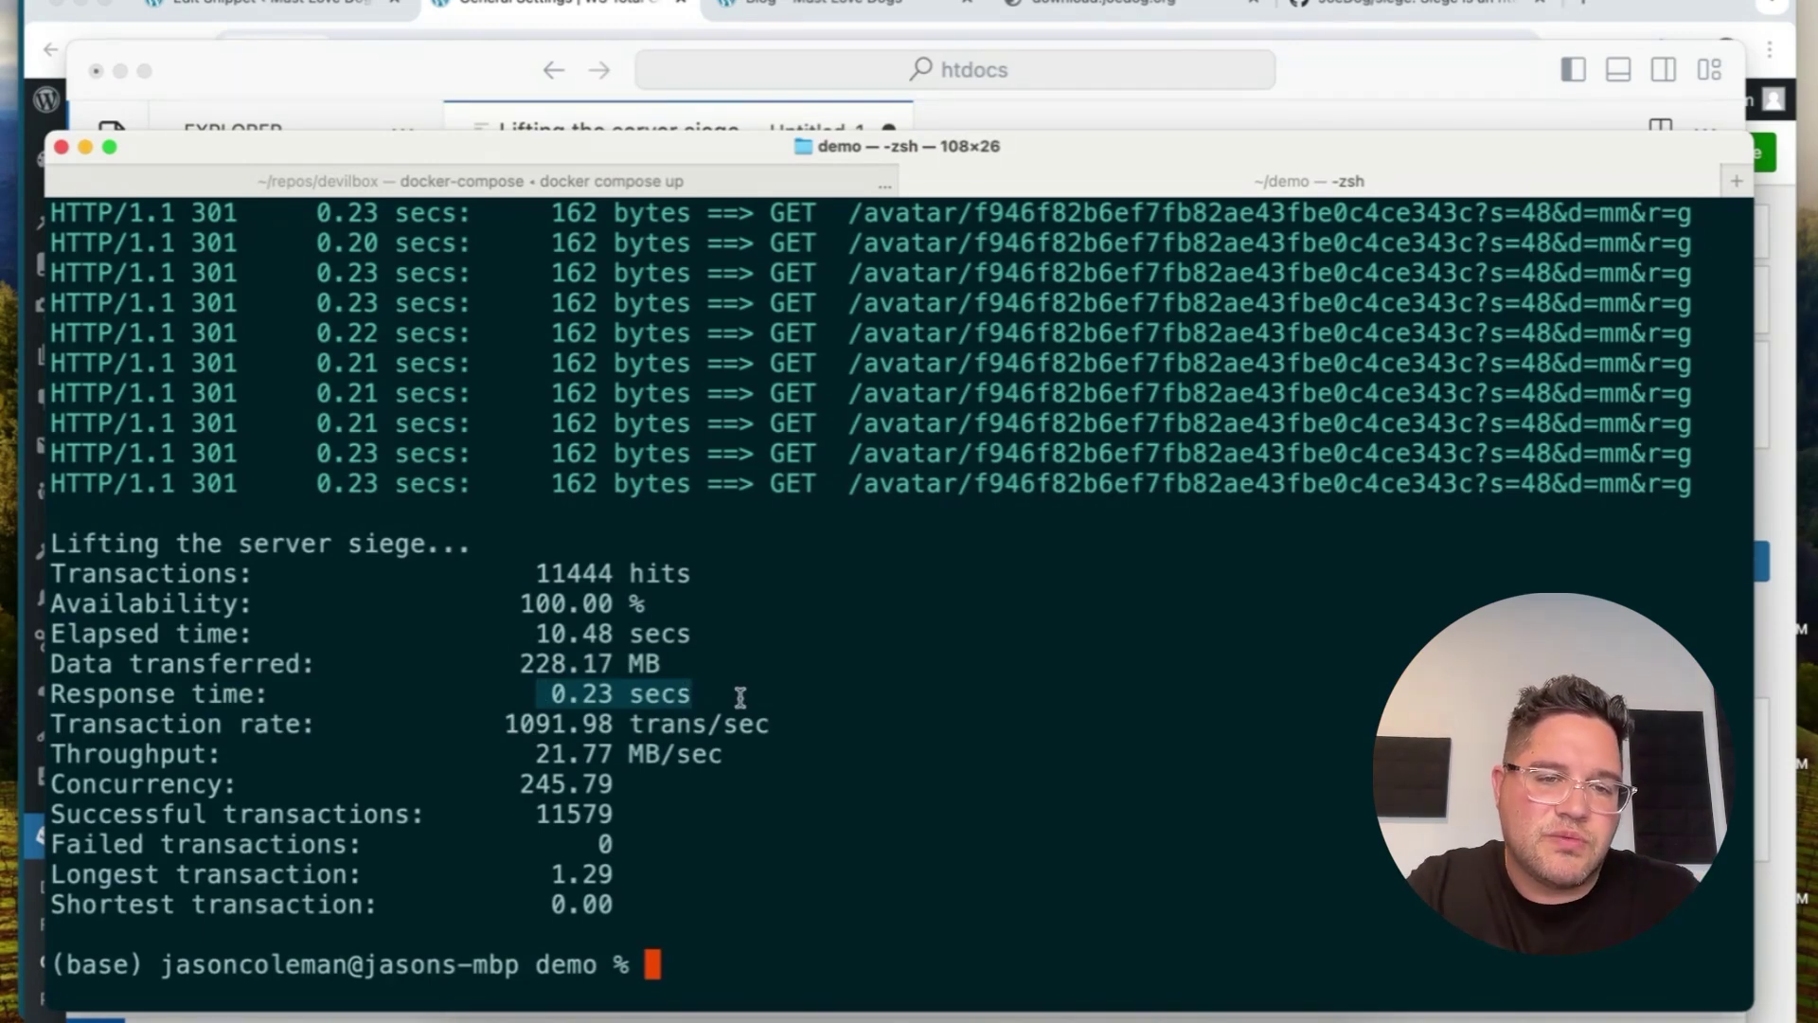
left_click(518, 816)
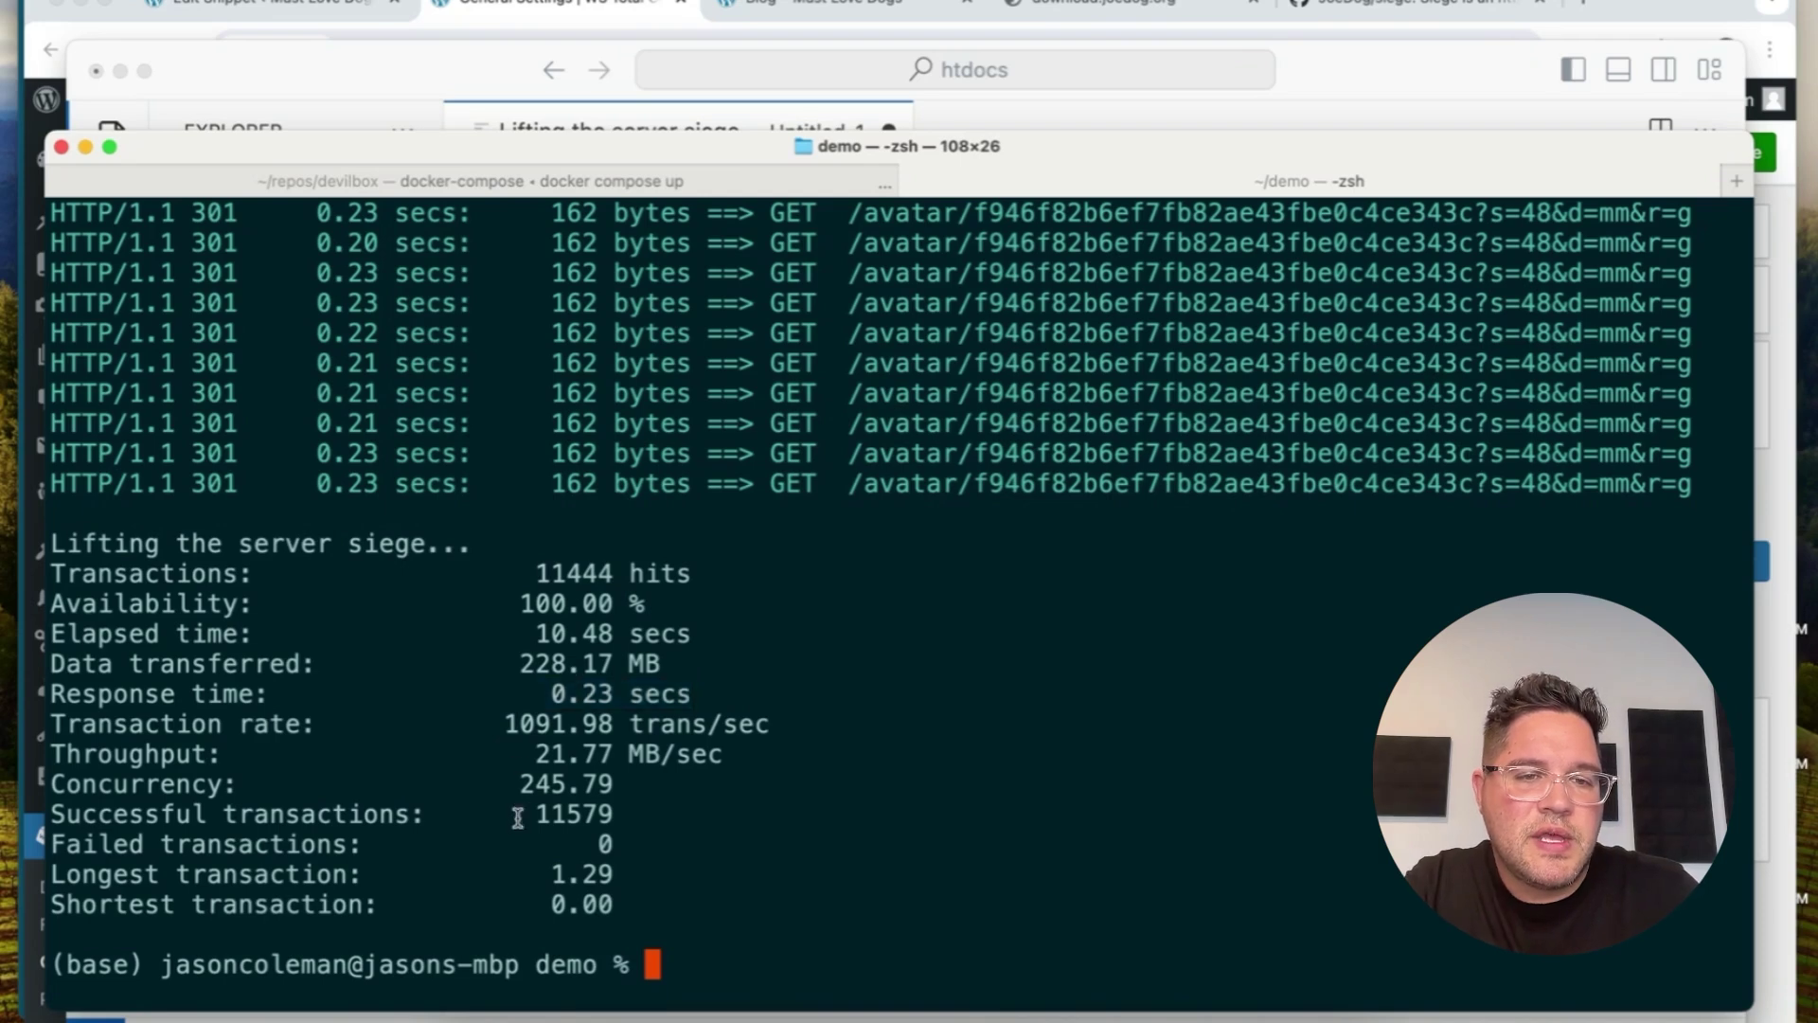
left_click_drag(593, 844, 621, 869)
left_click(578, 866)
left_click(541, 876)
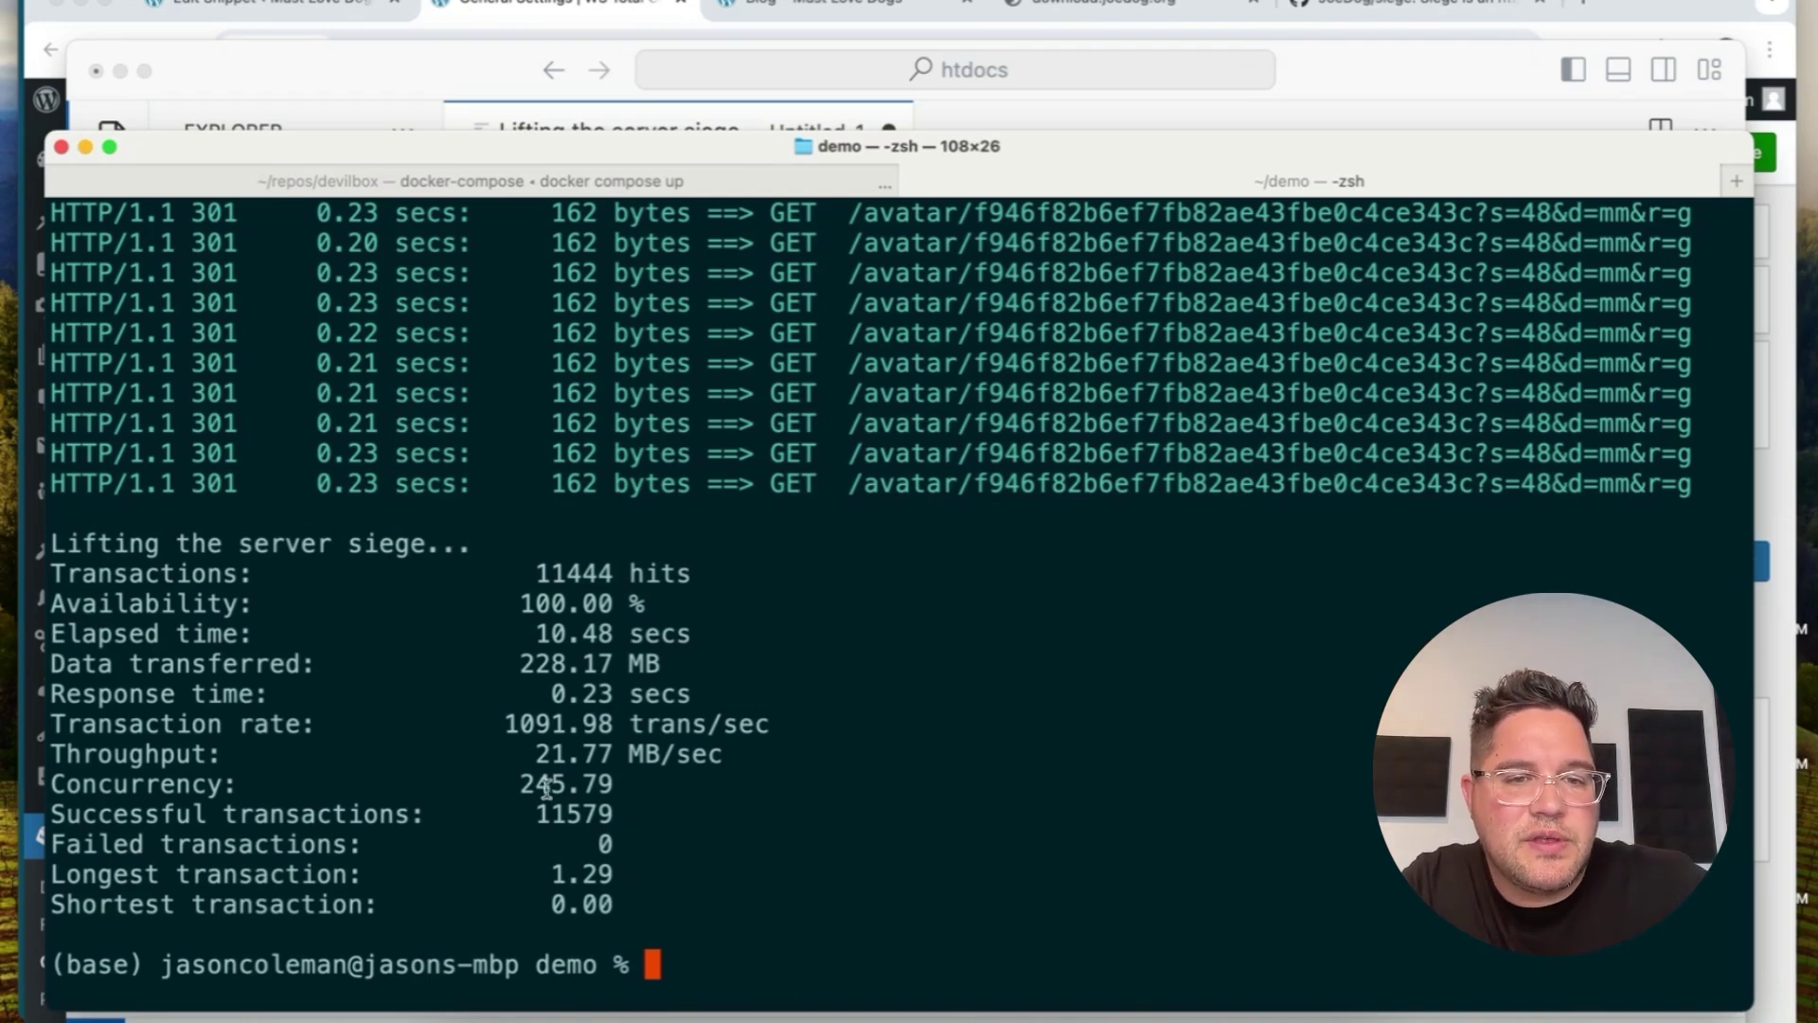
left_click_drag(504, 786, 617, 782)
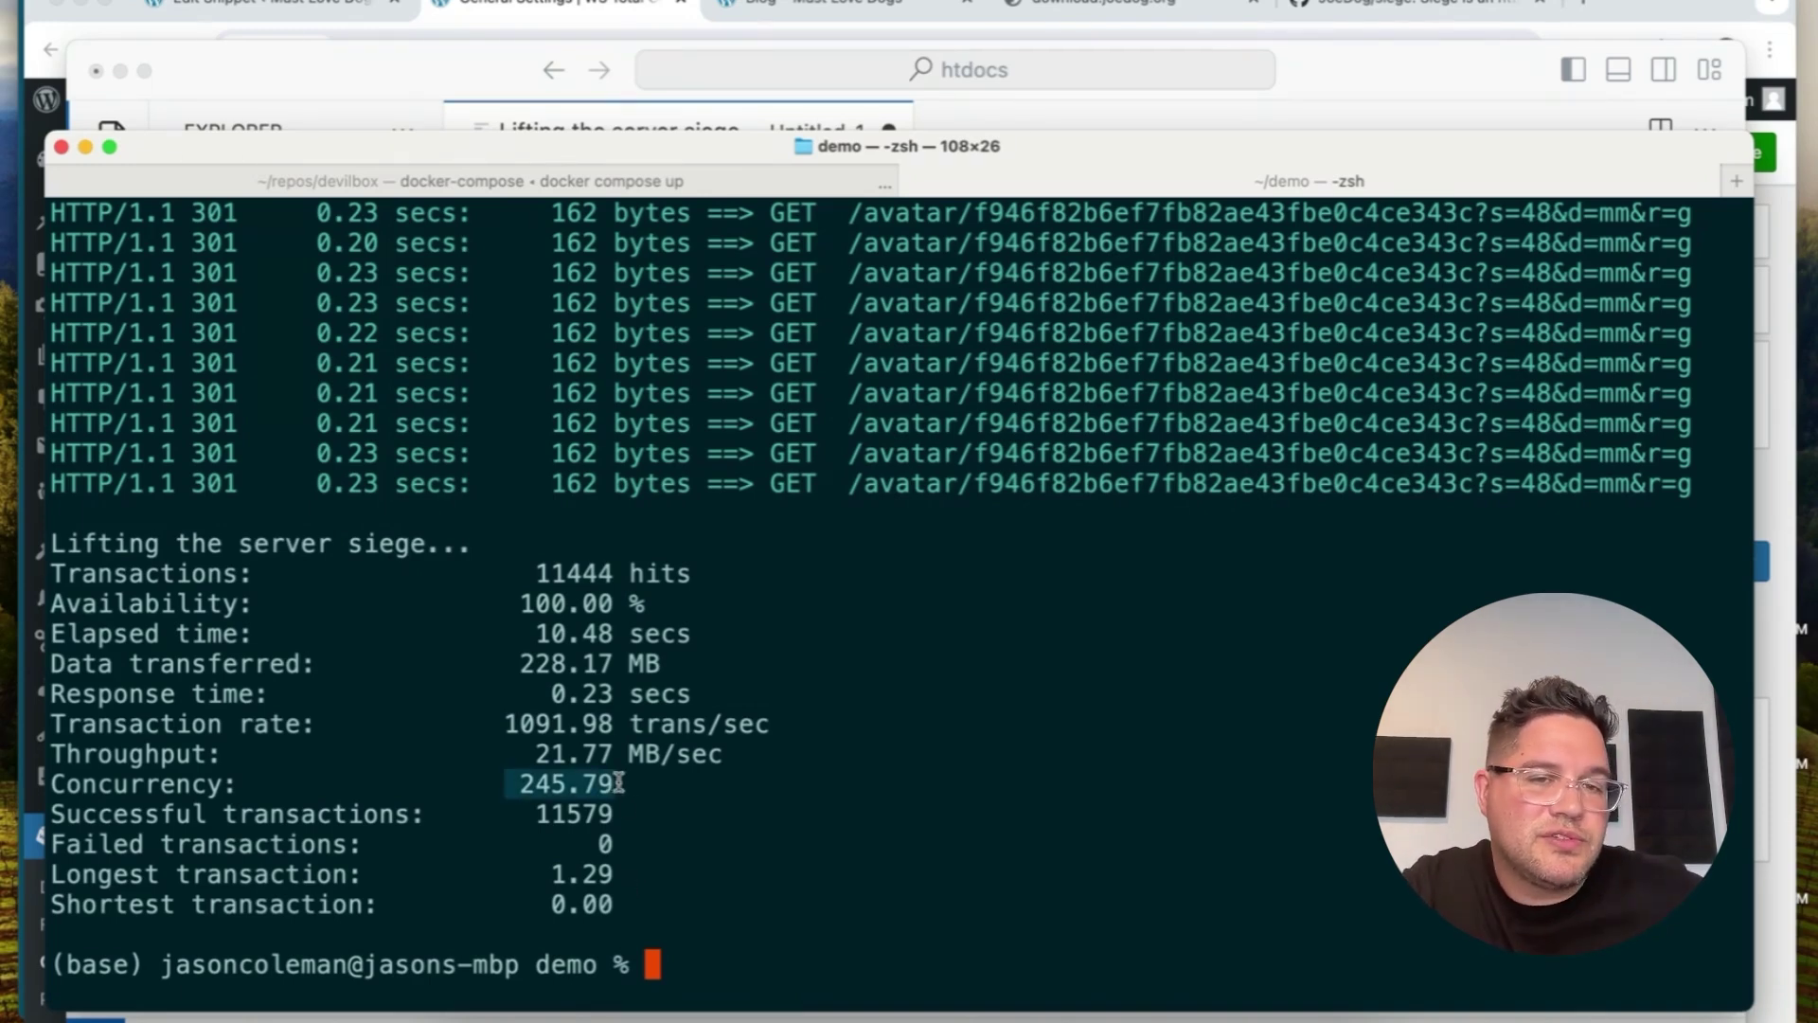
left_click(649, 794)
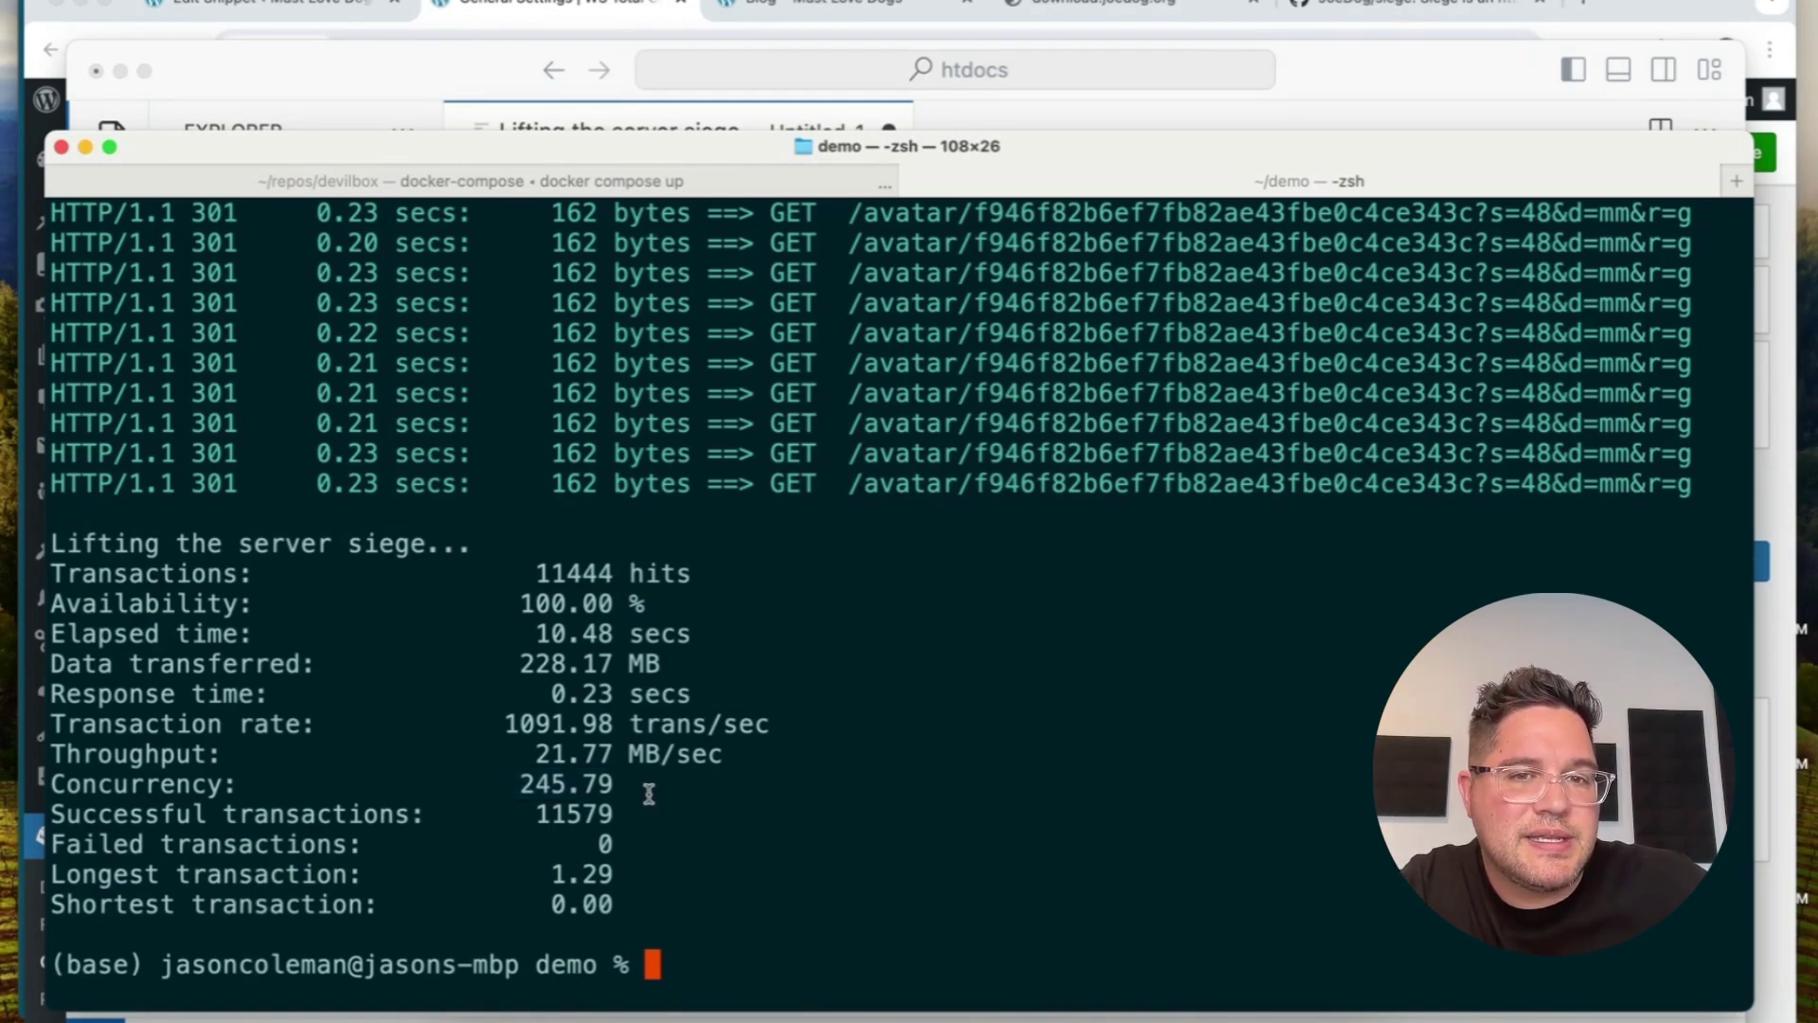